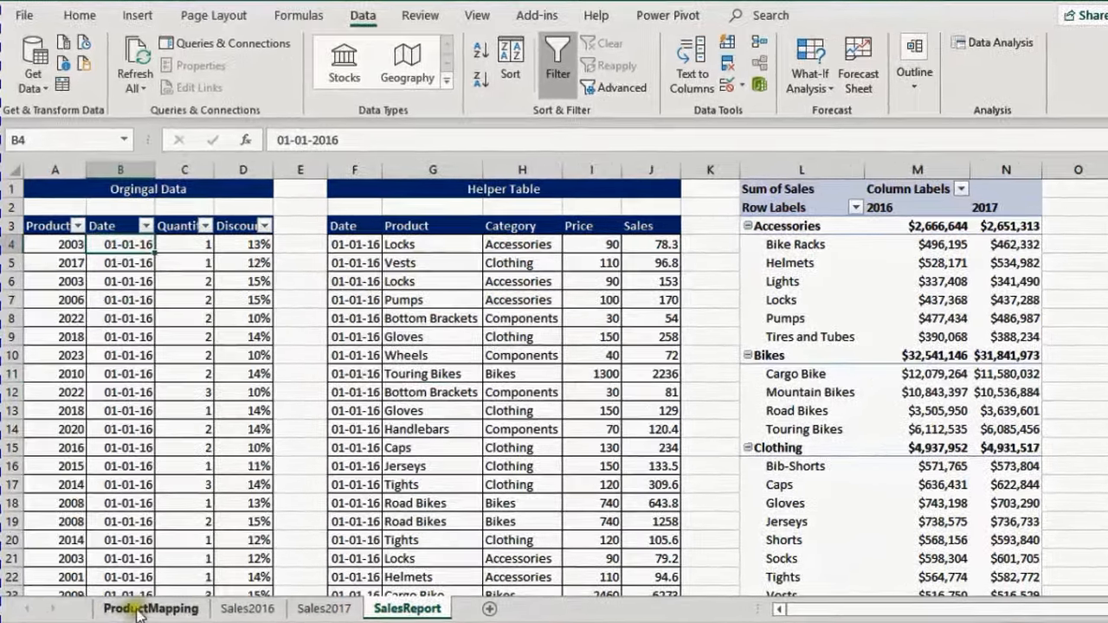
Step: Examine the product list on the ProductMapping sheet, from the first product row to the last
left_click(137, 610)
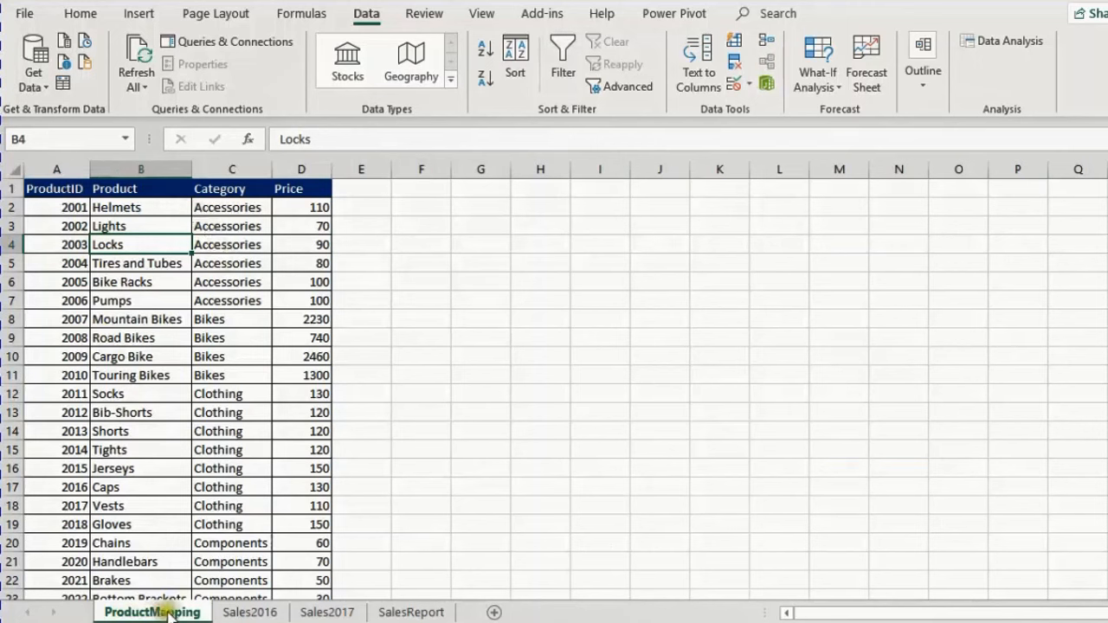
left_click(149, 224)
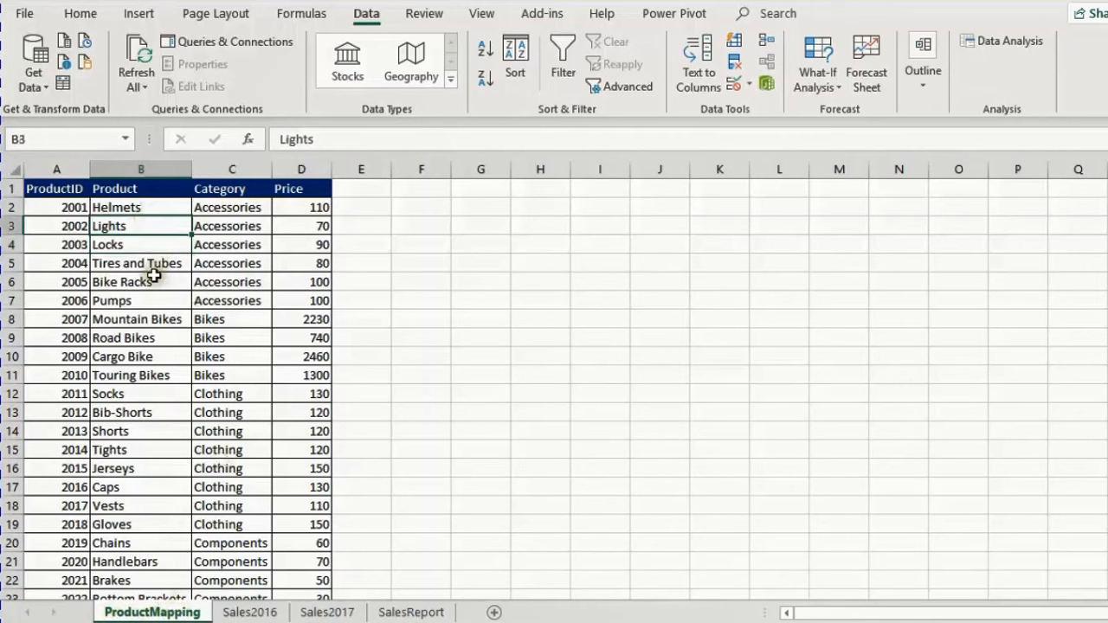
scroll(168, 300, "down", 1)
scroll(170, 306, "up", 1)
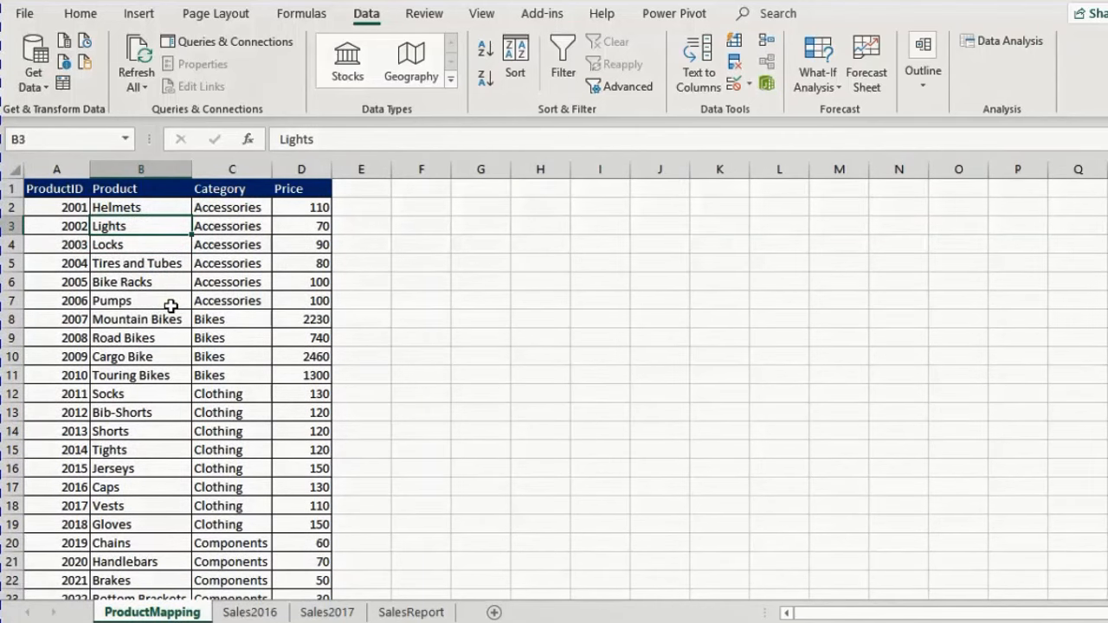
left_click(262, 613)
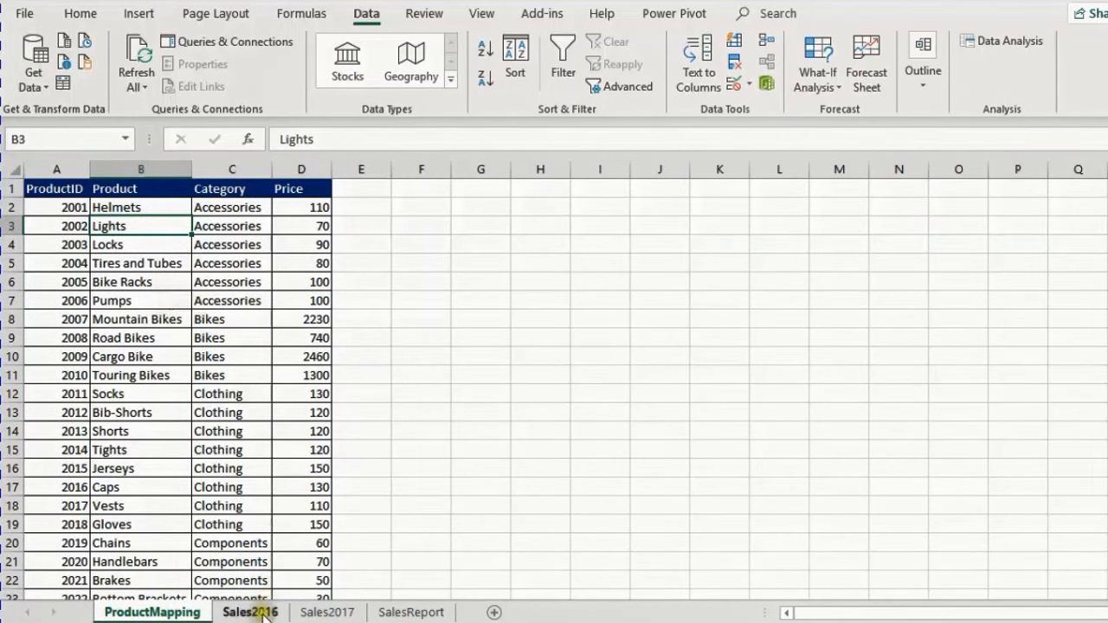
scroll(97, 346, "down", 2)
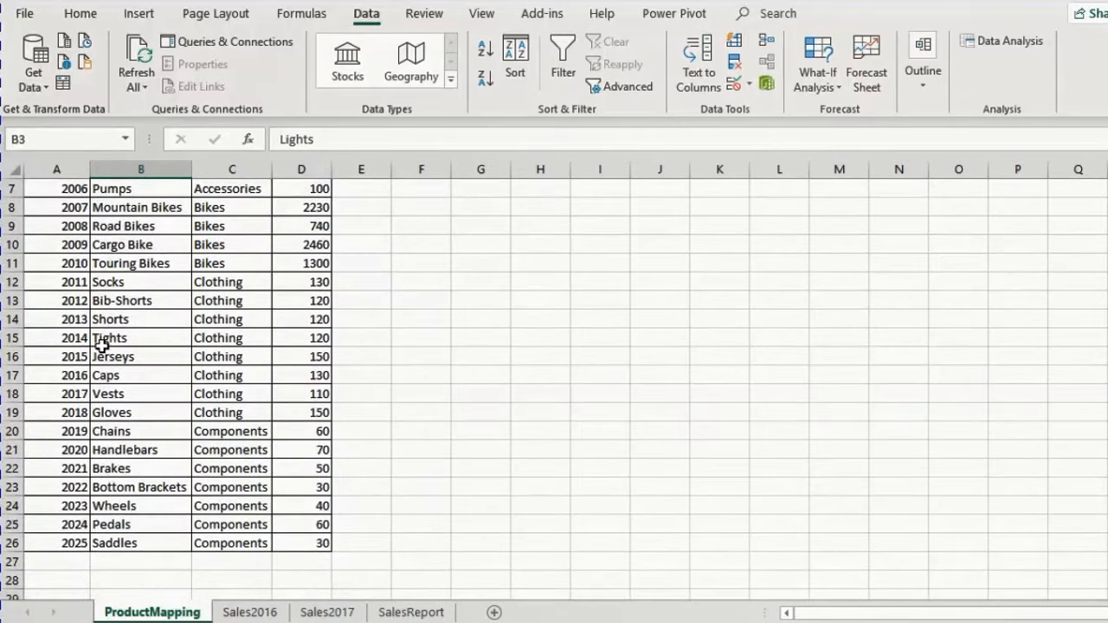
scroll(101, 345, "up", 2)
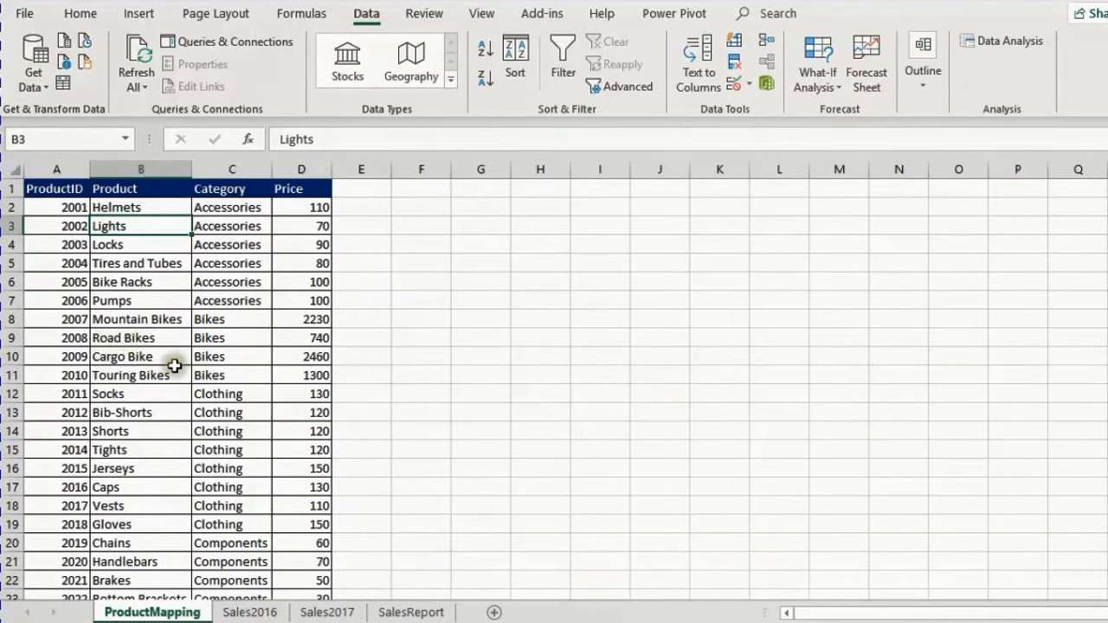
Step: Review the Sales2016 sheet, checking where its records end and looking over the ProductID, Date, Quantity and Discount columns
left_click(262, 612)
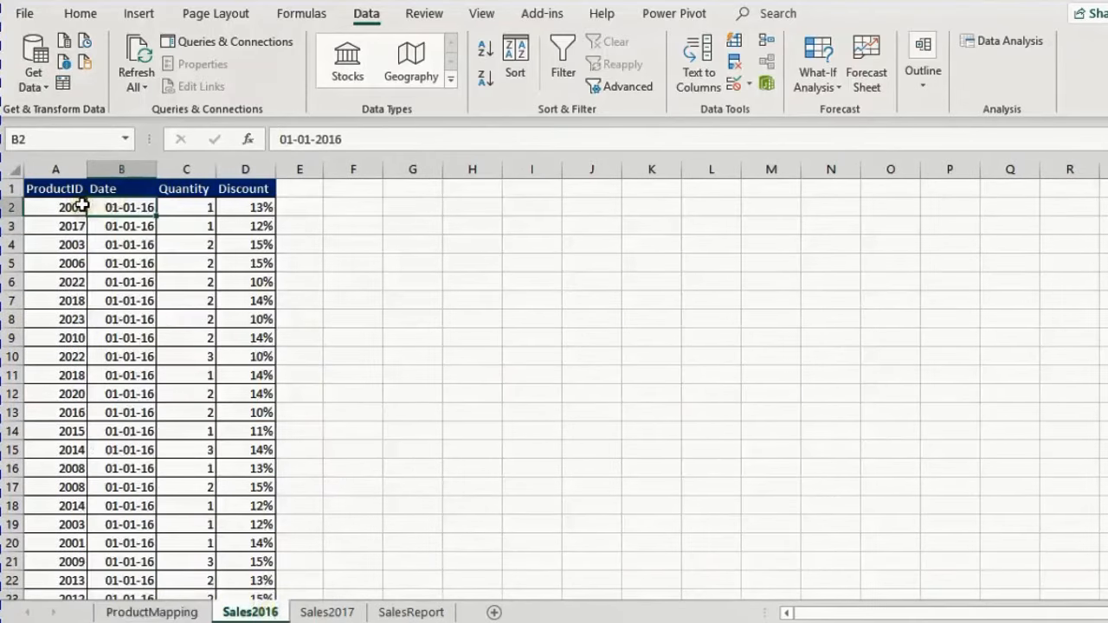
key("ctrl+Down")
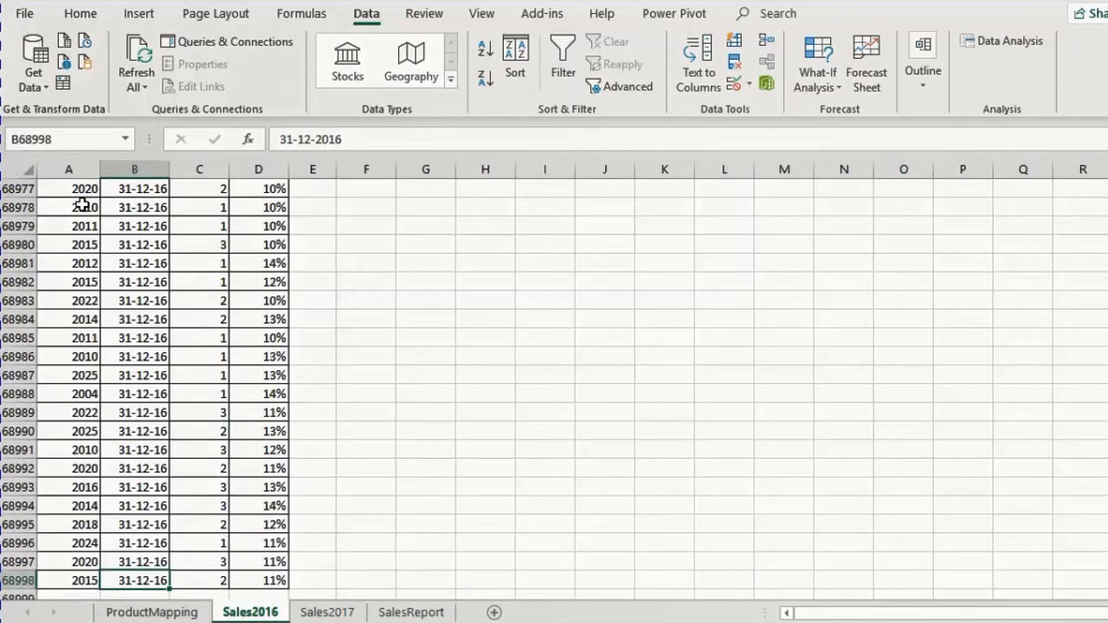
key("ctrl+Up")
key("Down")
key("Left")
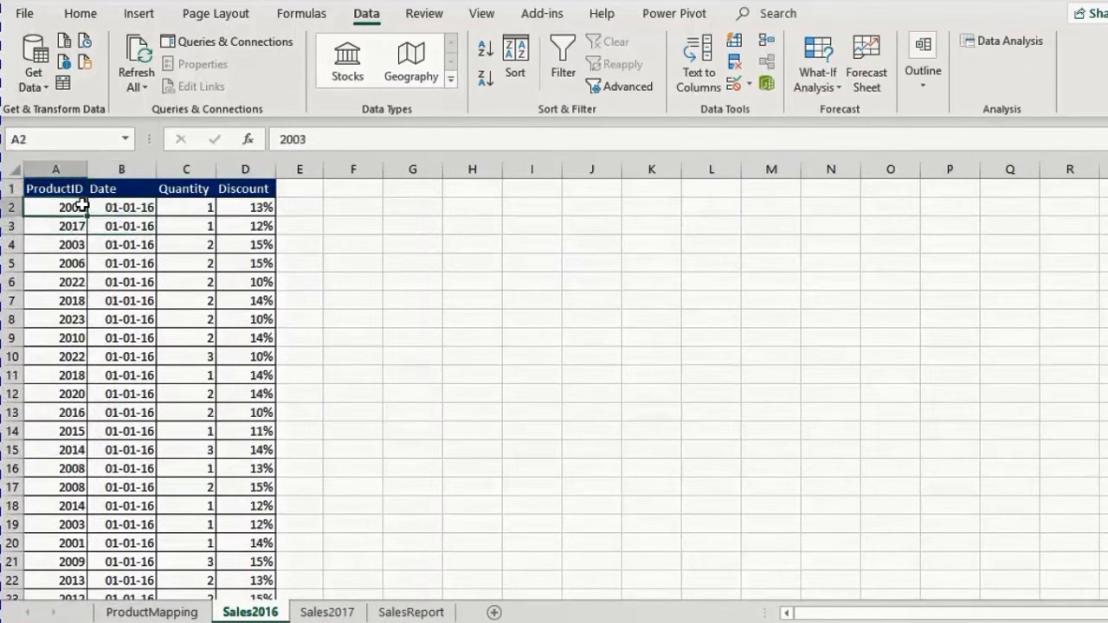
key("Right")
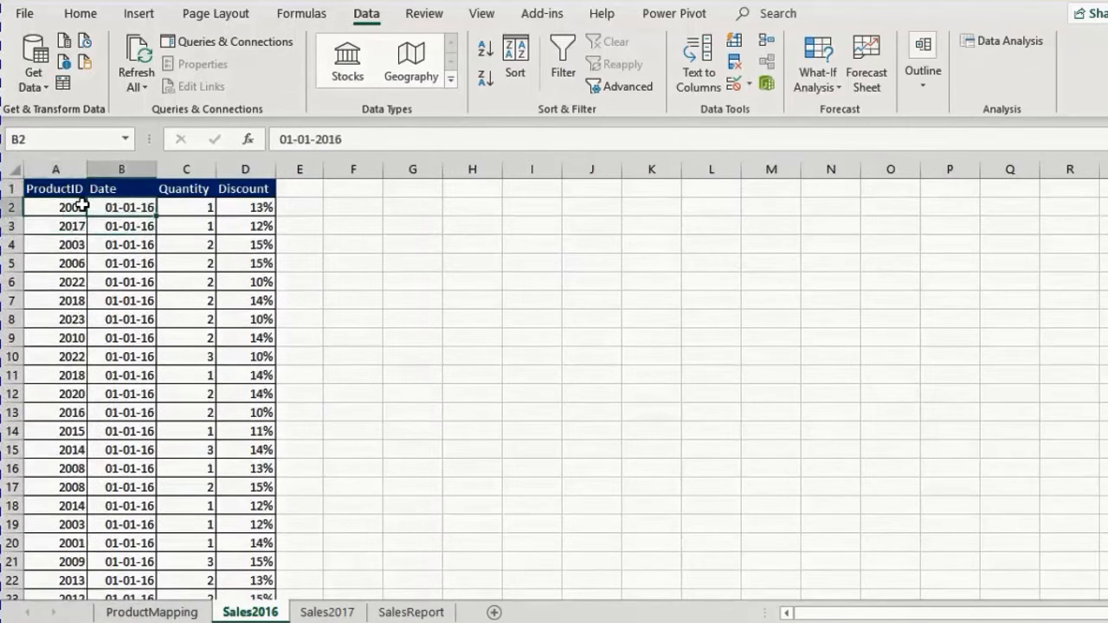
key("Right")
key("Right")
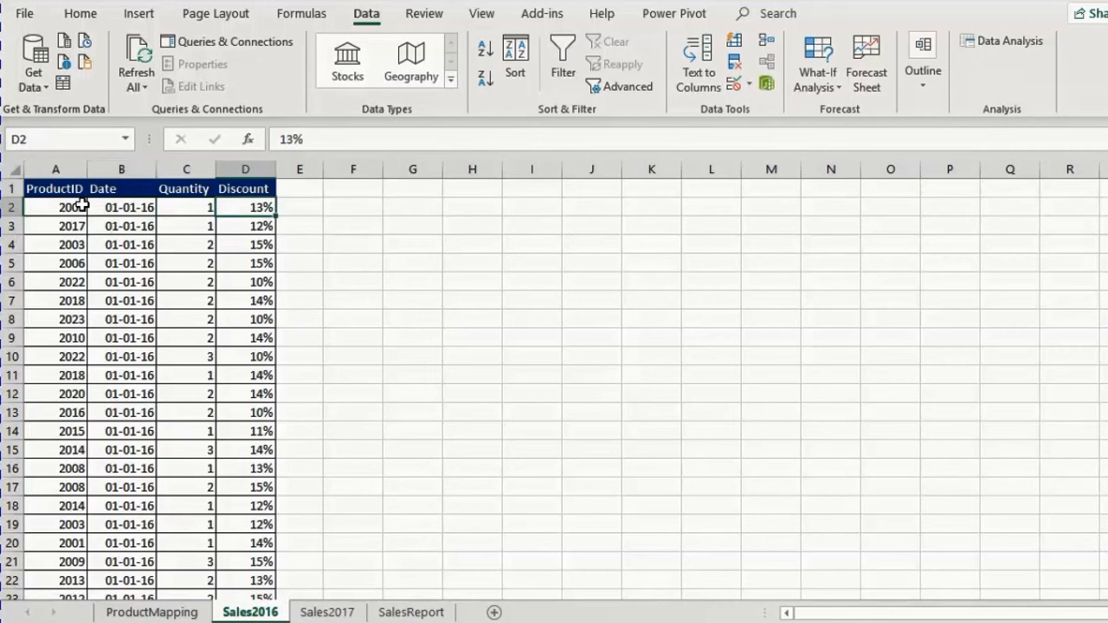
key("Right")
key("Left")
key("Up")
key("Down")
key("Left")
key("Left")
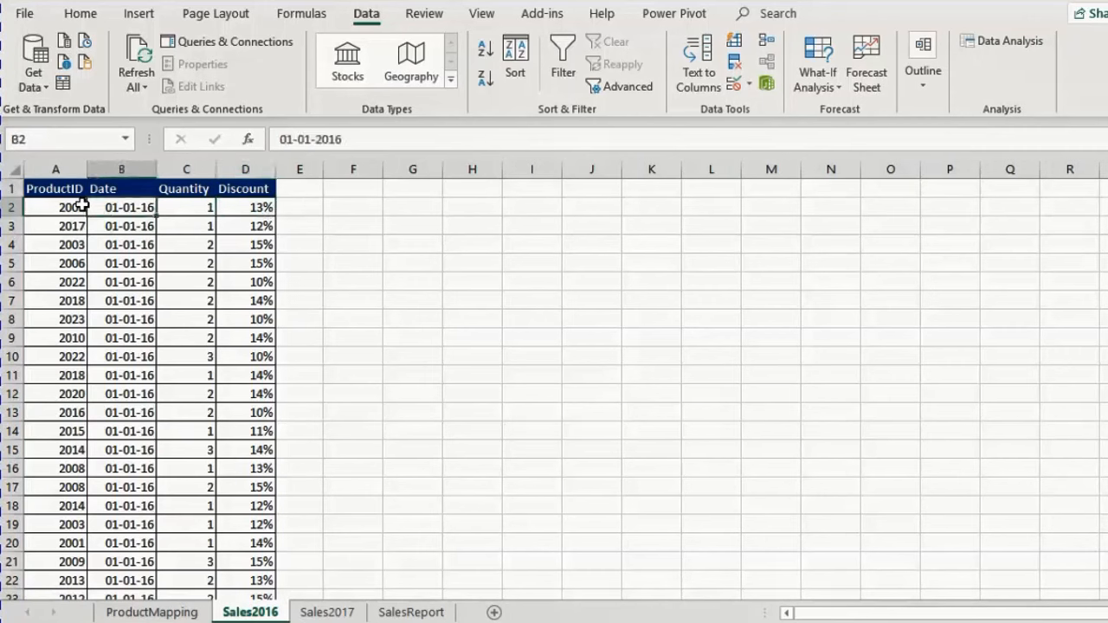
key("Right")
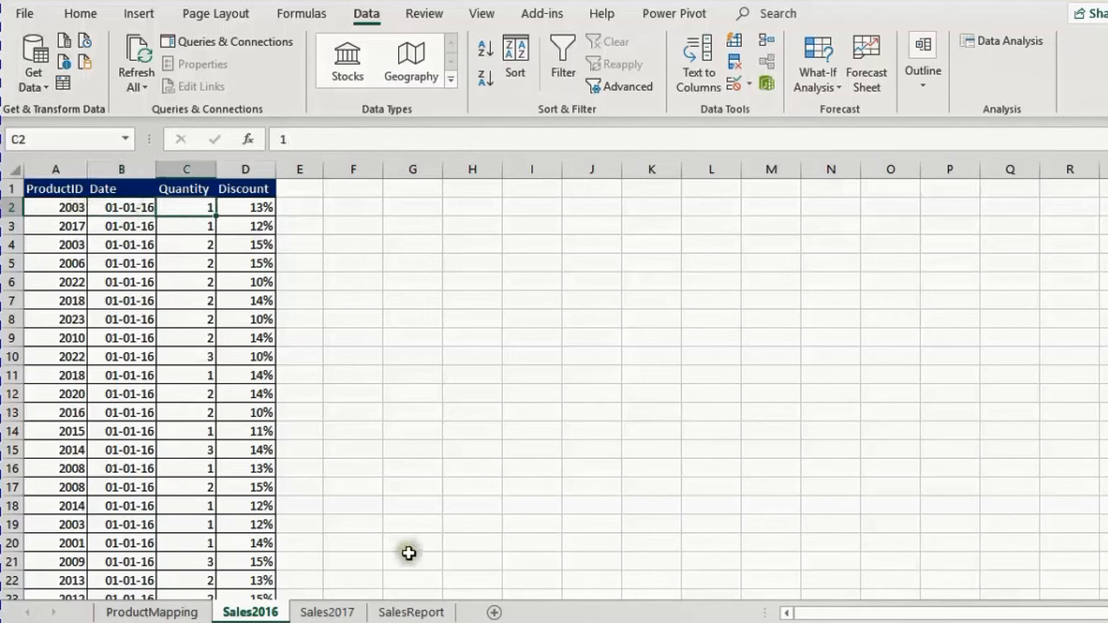
Step: Inspect the Date, Product and Price formulas in the first row of the Helper Table on the SalesReport sheet
left_click(412, 612)
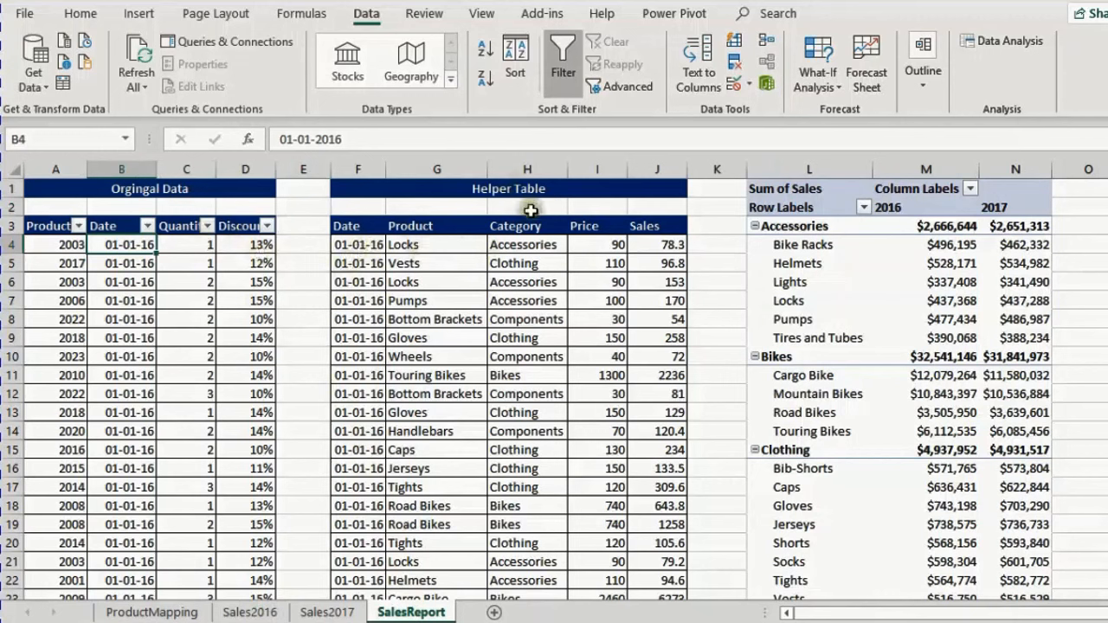
left_click(374, 245)
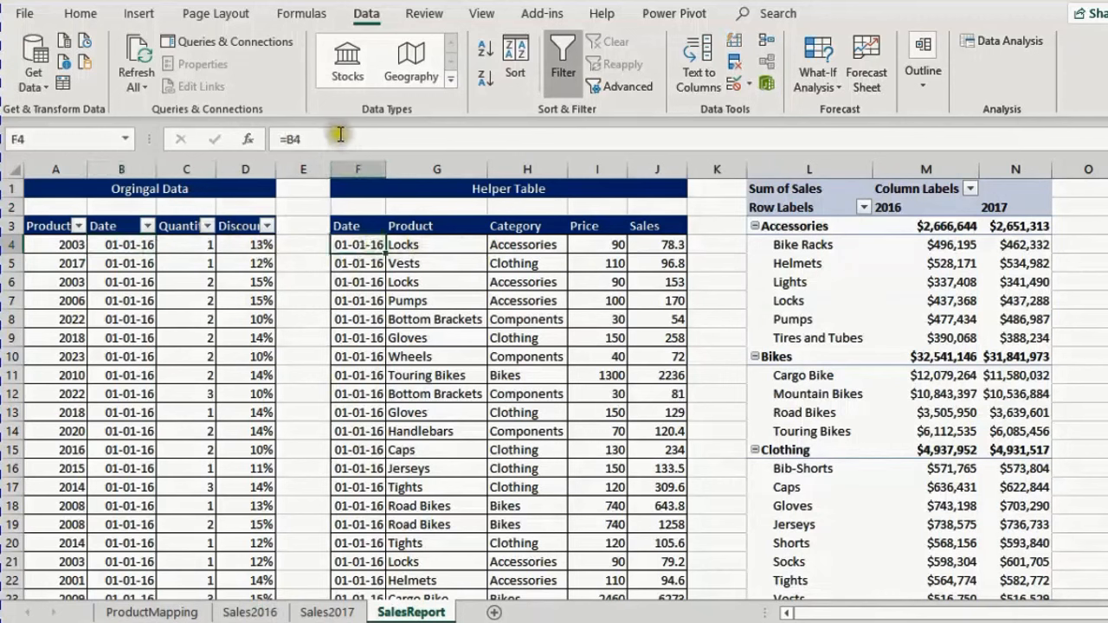
left_click(338, 136)
key("Escape")
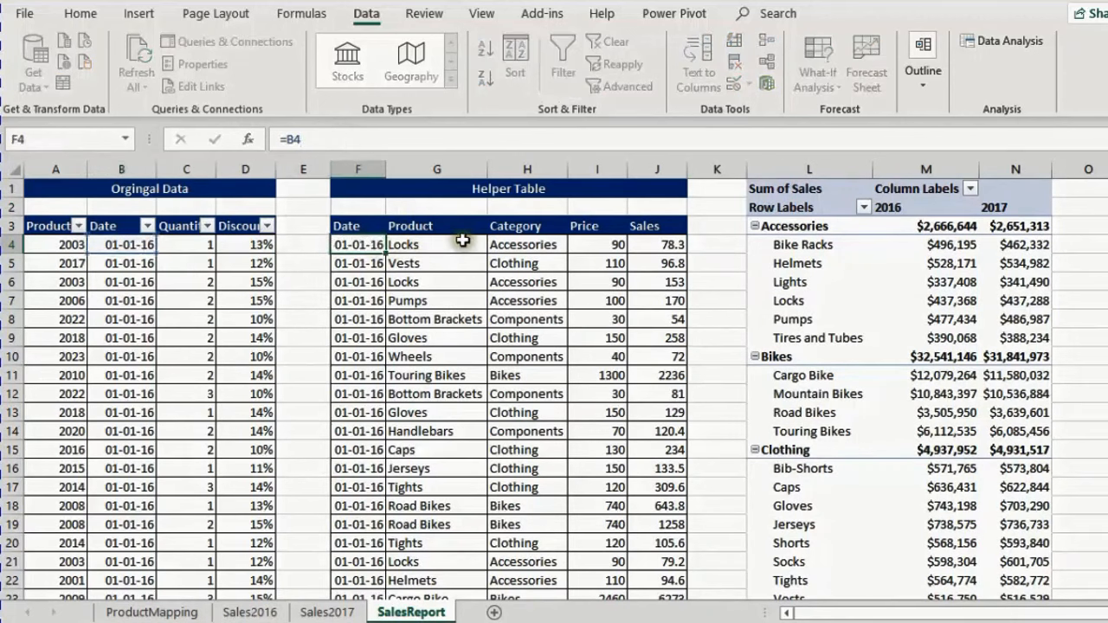
left_click(463, 244)
left_click(567, 138)
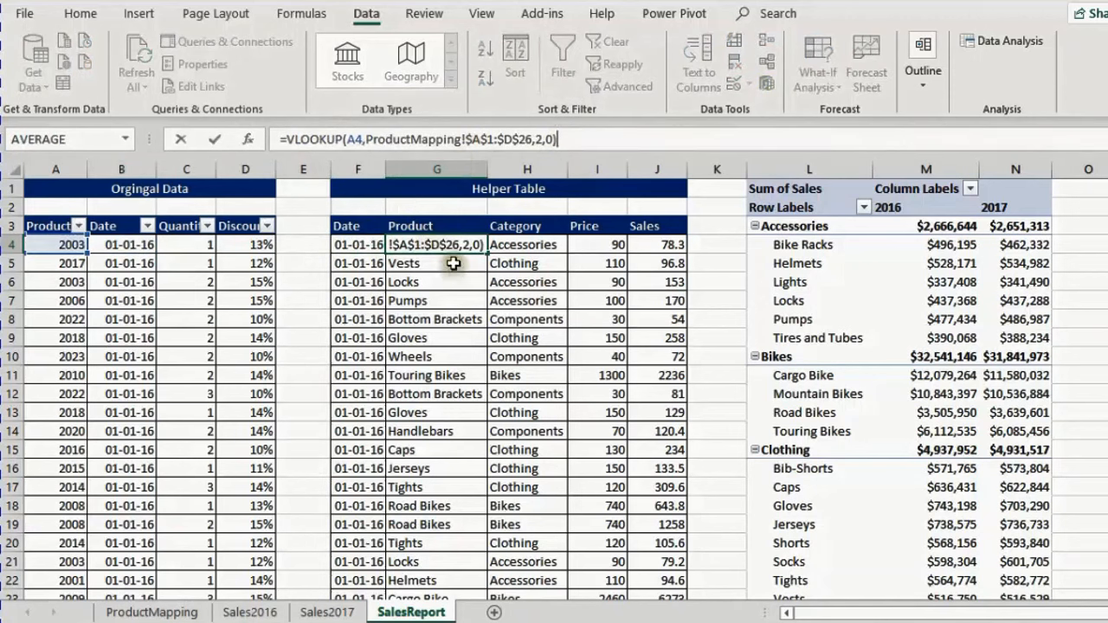
key("Escape")
left_click(572, 245)
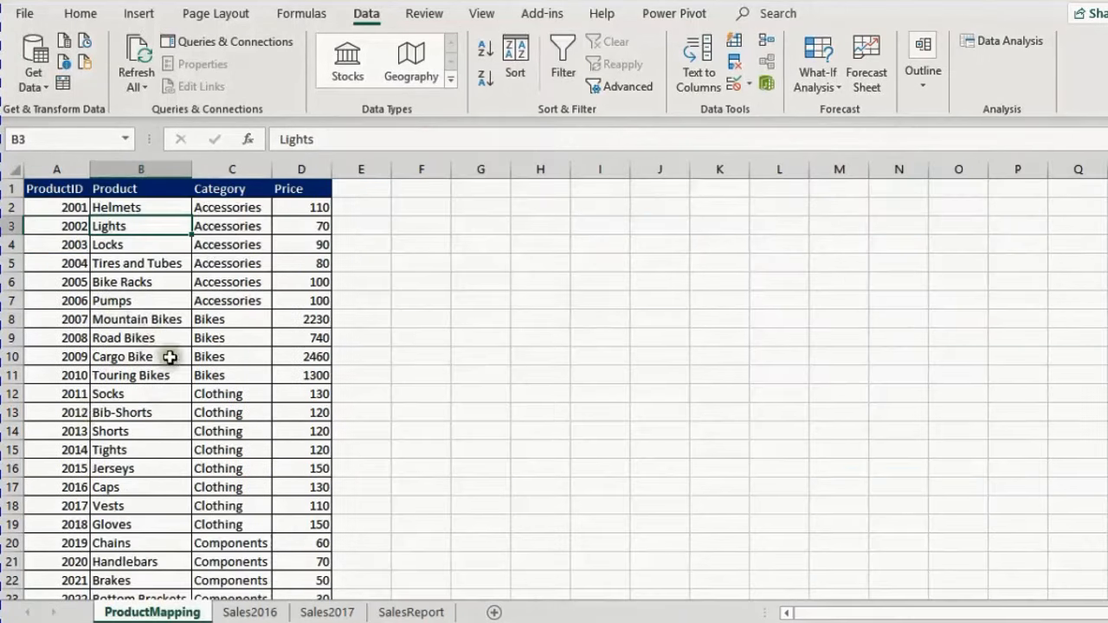
Step: Look over the ProductMapping and Sales2017 source sheets and return to the SalesReport sheet
left_click(152, 613)
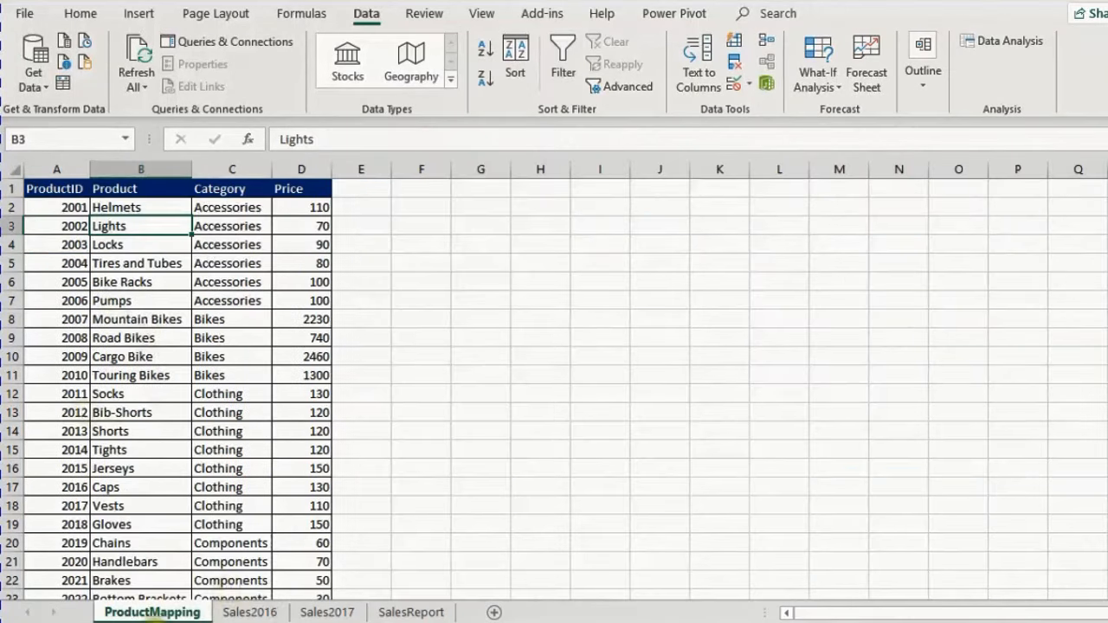
left_click(323, 612)
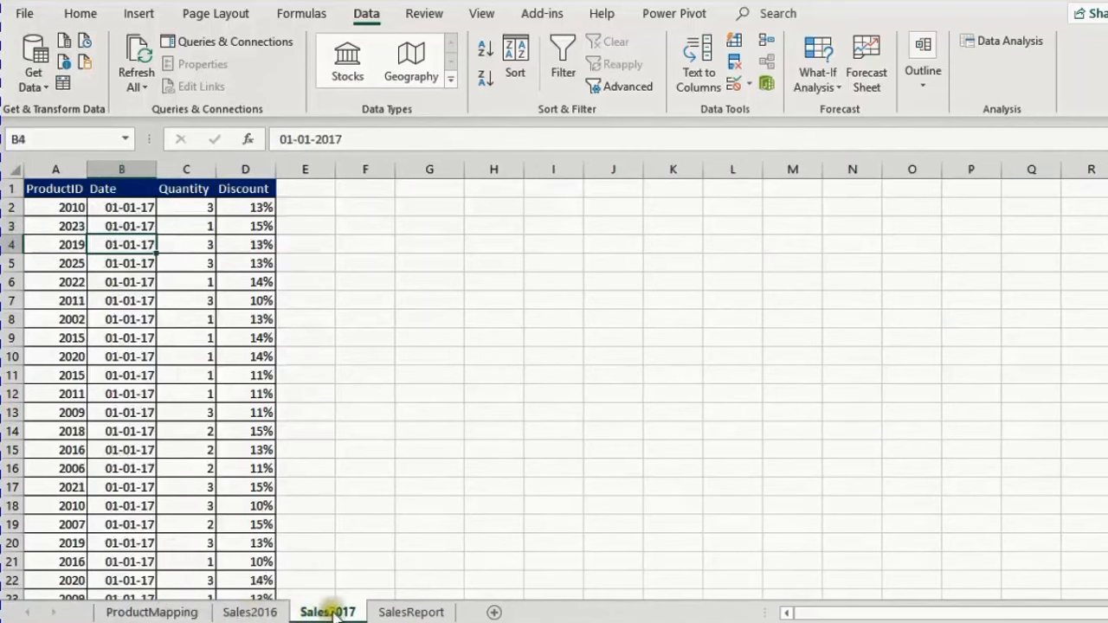
left_click(408, 612)
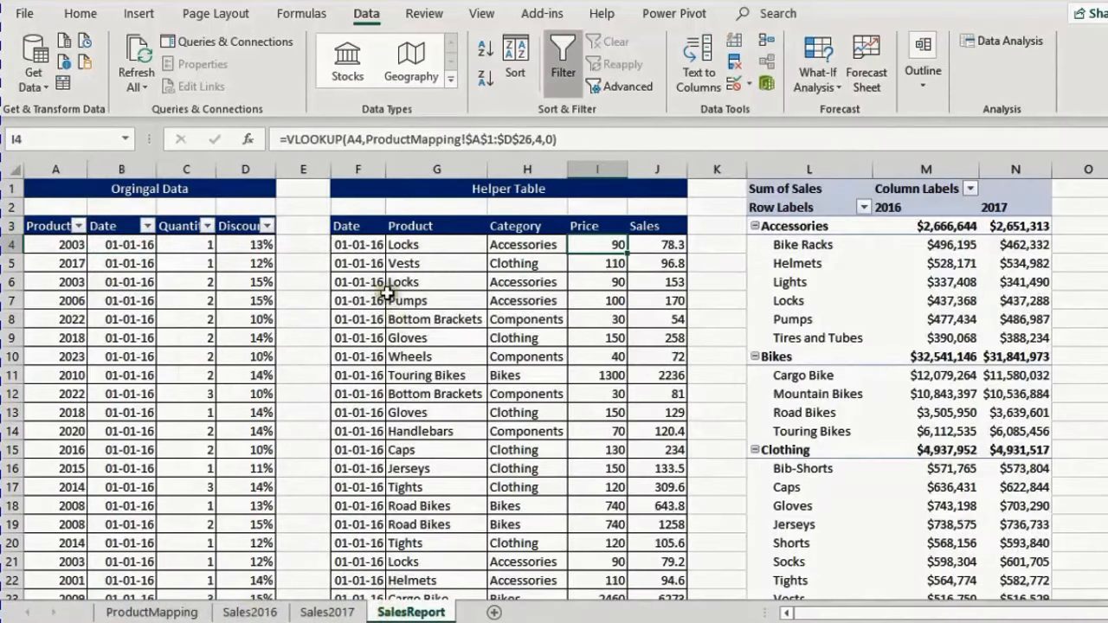
Step: Inspect the Sales formula in the Helper Table's first row and the pivot table of sales by product and year
double_click(659, 244)
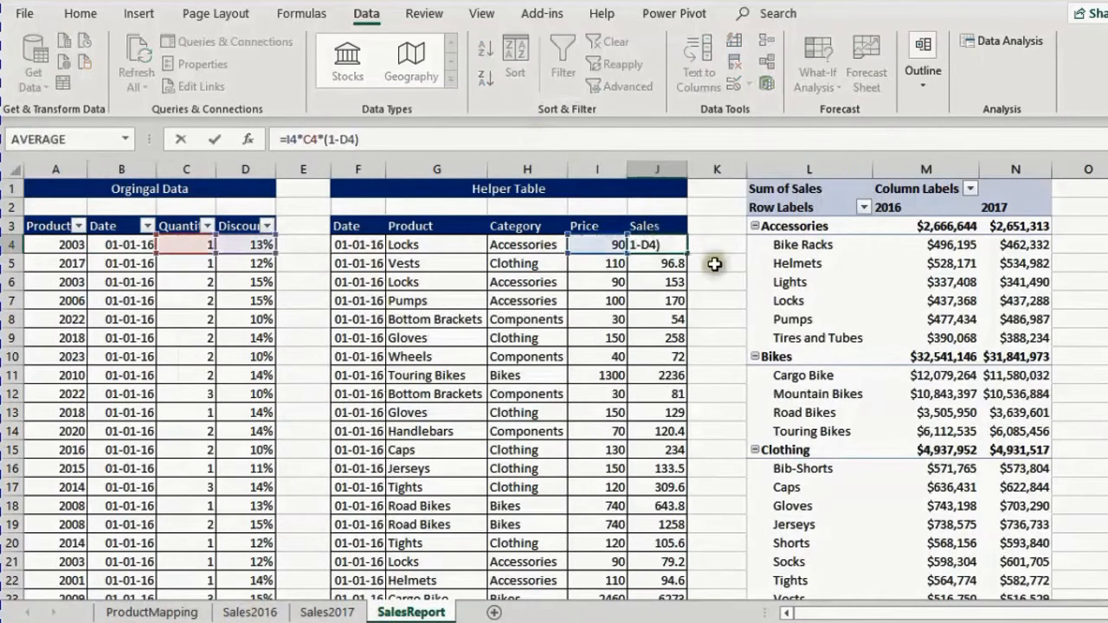
key("Escape")
left_click(892, 263)
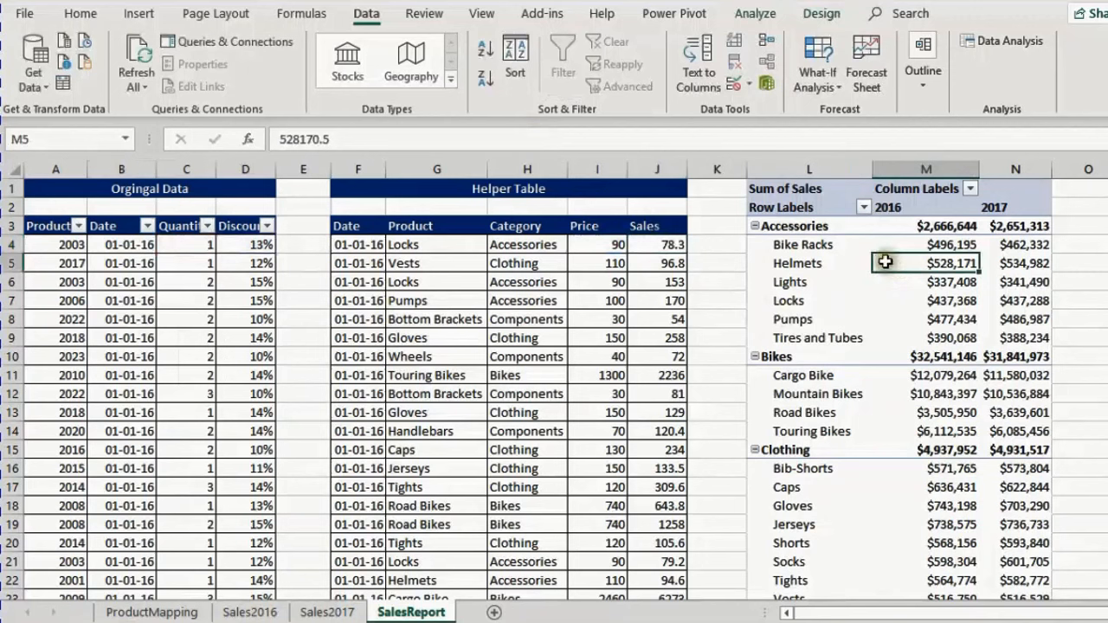
mouse_move(883, 261)
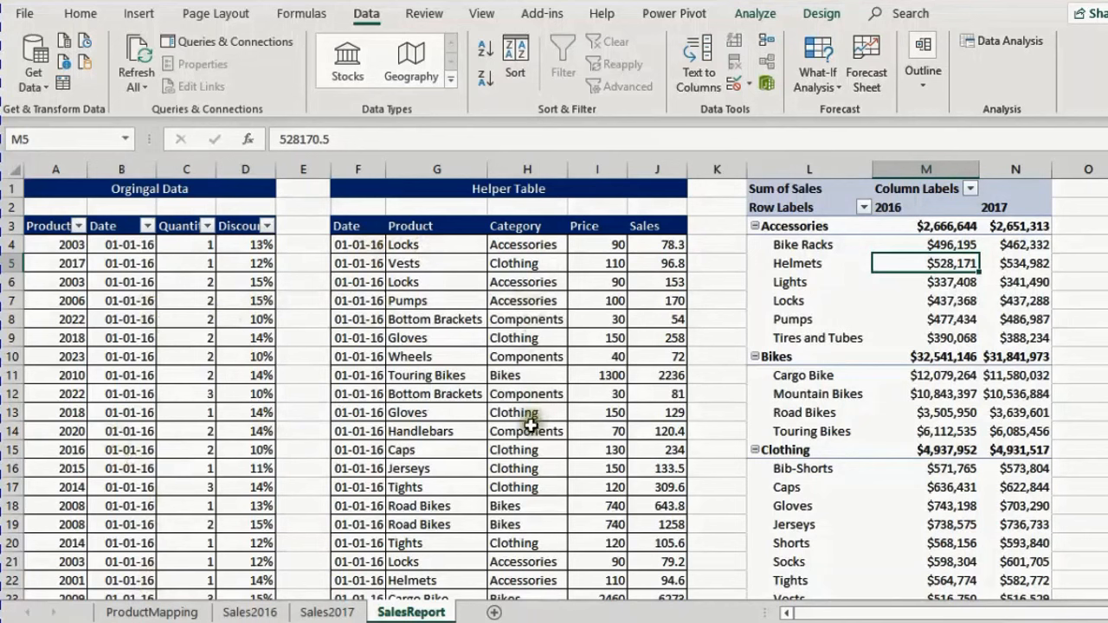
mouse_move(944, 284)
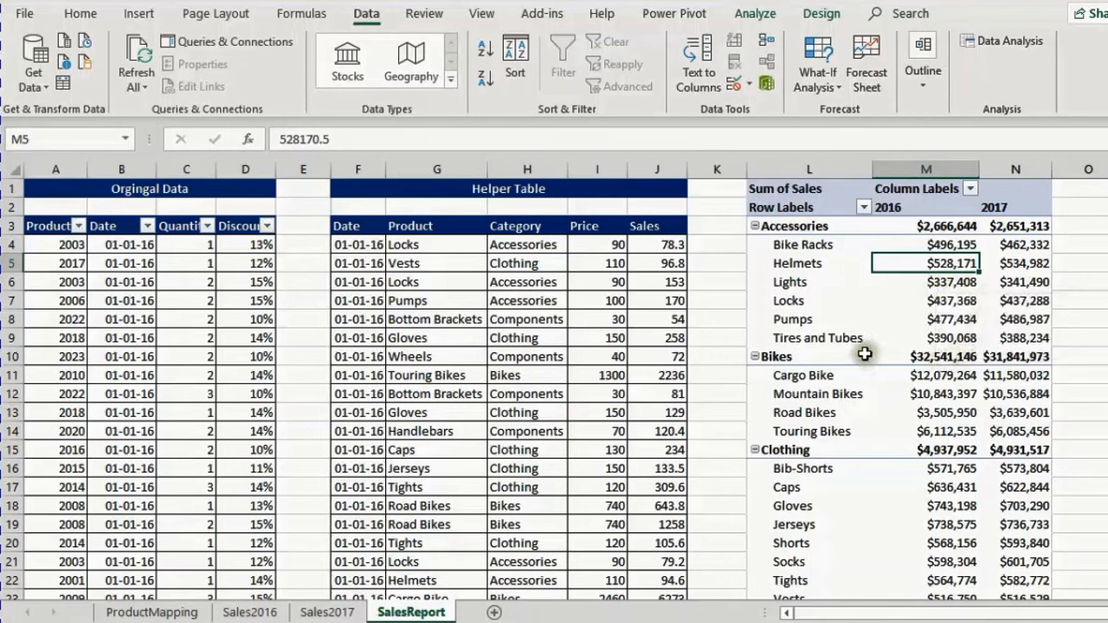
mouse_move(782, 324)
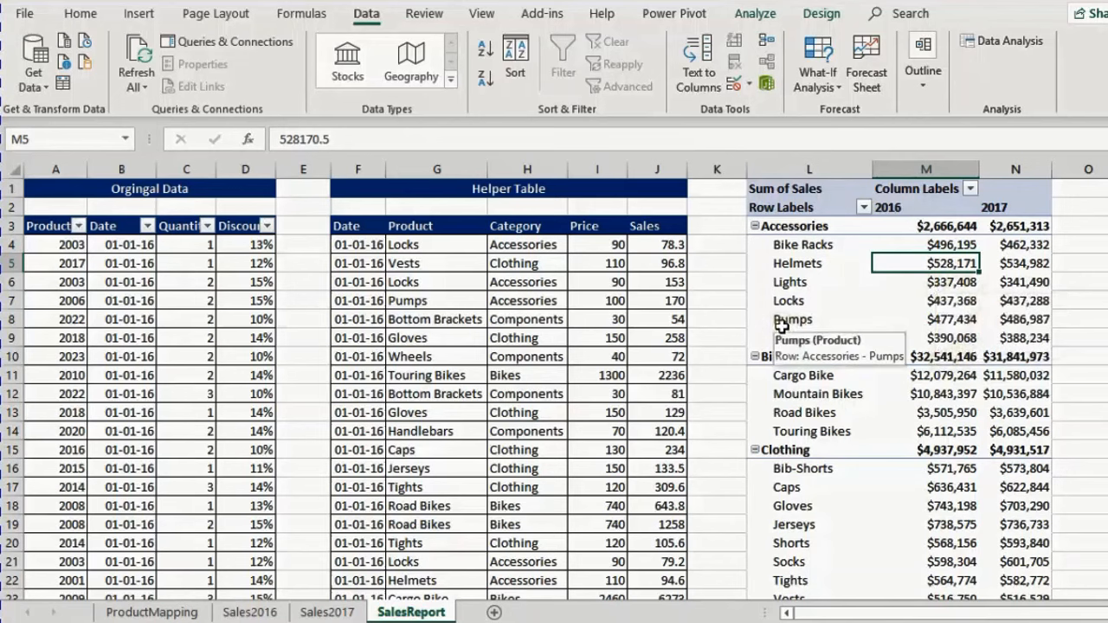
Step: Switch to the DataModelStart.xlsx workbook and show its ProductMapping sheet
key("alt+Tab")
left_click(209, 360)
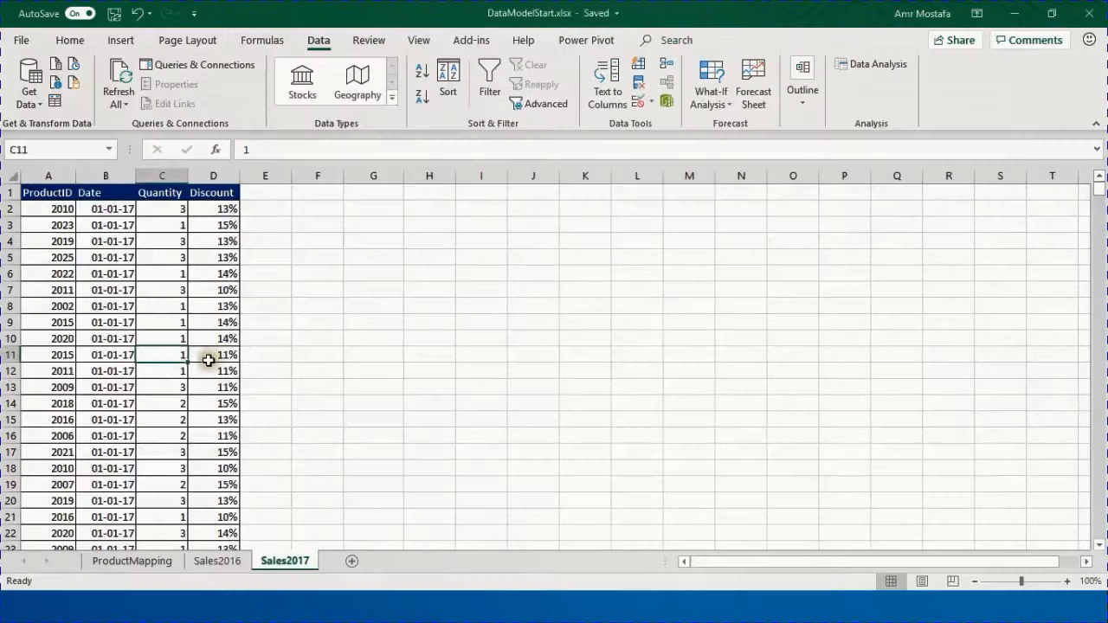
left_click(145, 564)
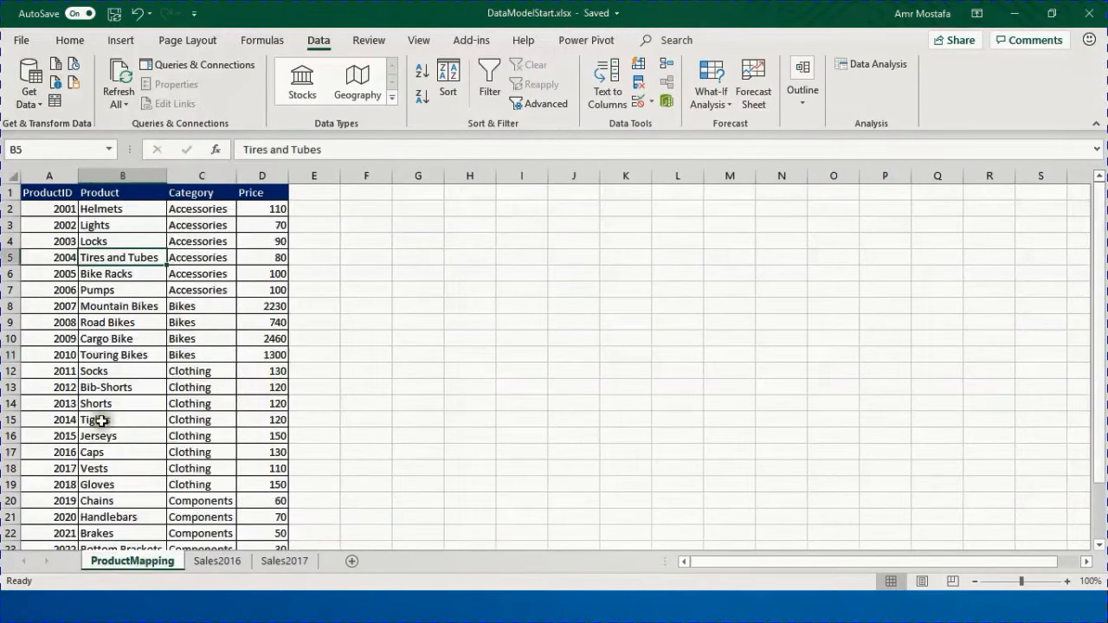
Step: Look through the ProductID column, the Sales2016 sheet and the Sales2017 sheet, ending back on ProductMapping
left_click(53, 194)
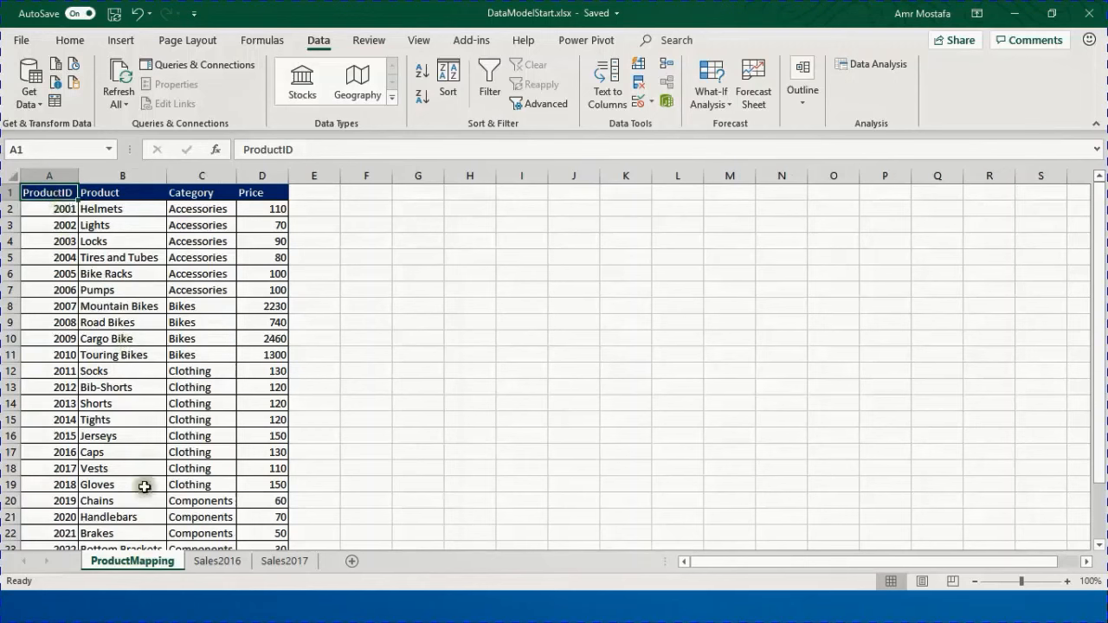
left_click(215, 563)
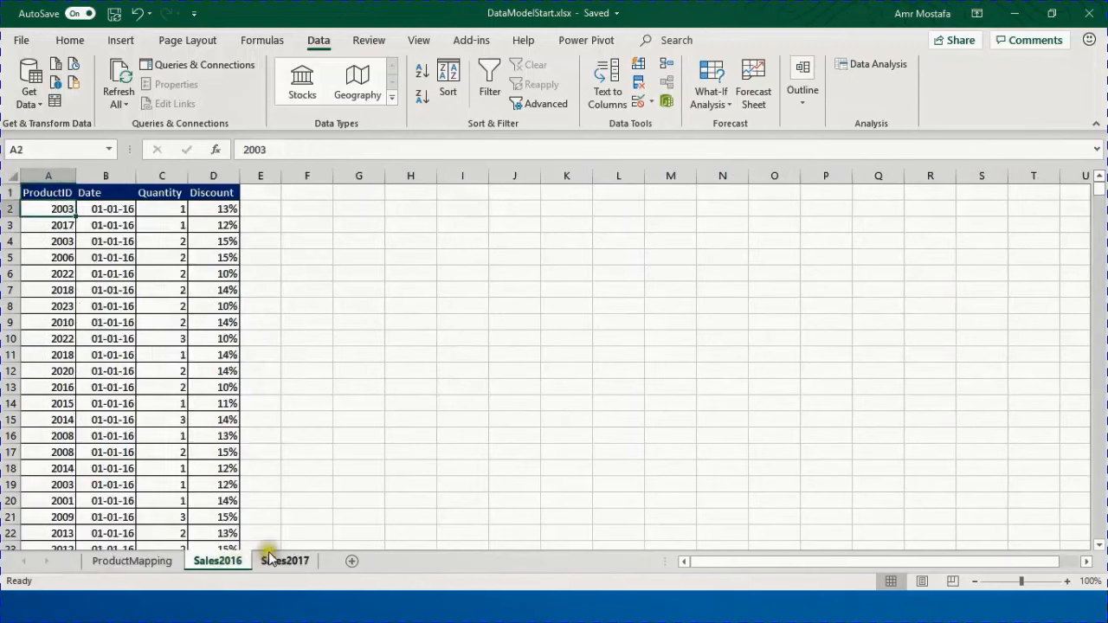
left_click(274, 561)
left_click(223, 562)
left_click(161, 562)
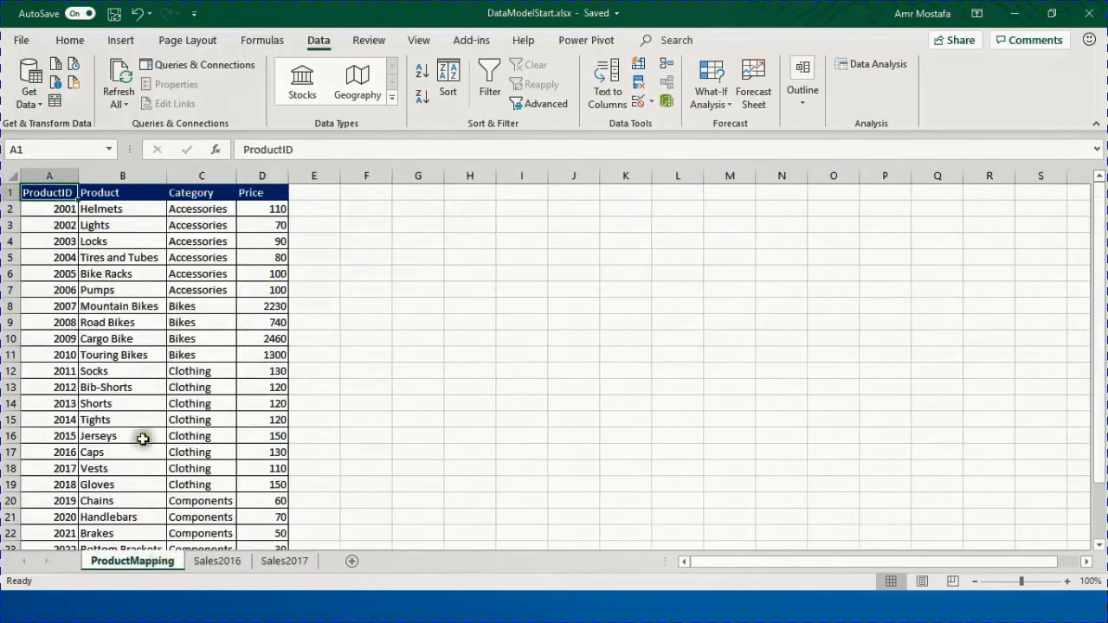
Step: Convert the product list A1:D26 on ProductMapping into a table with headers and name it MProduct
left_click(59, 210)
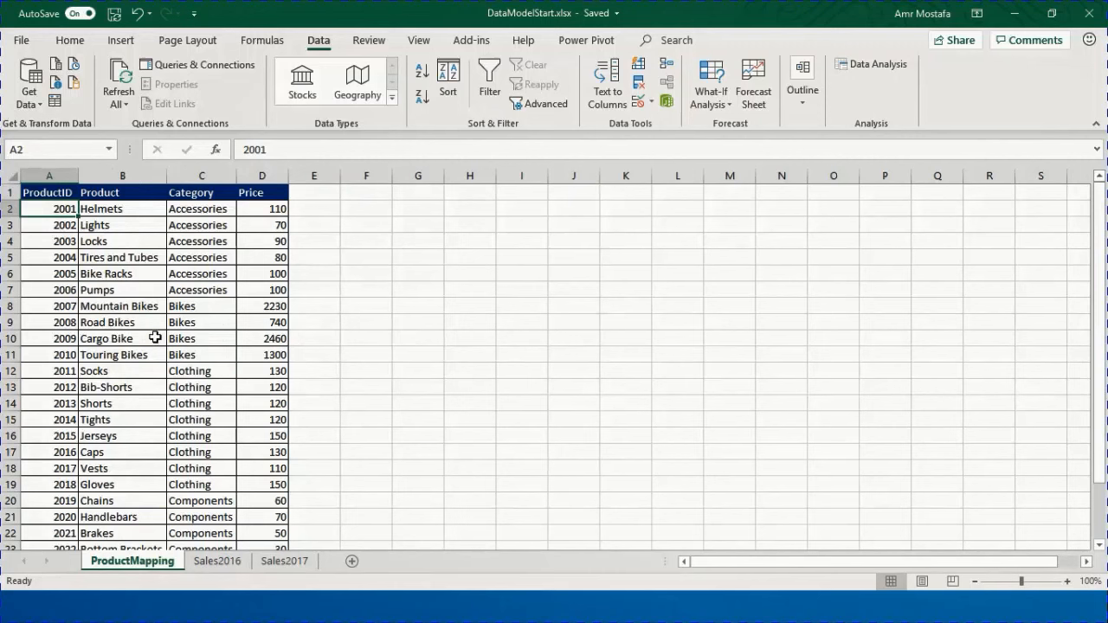
key("ctrl+t")
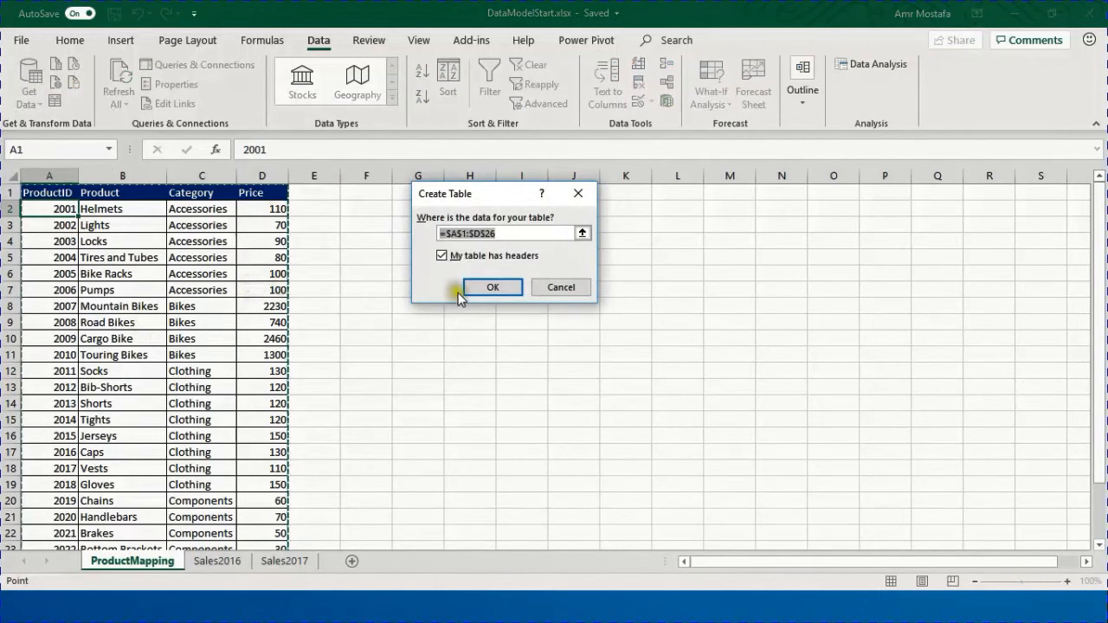
left_click(493, 285)
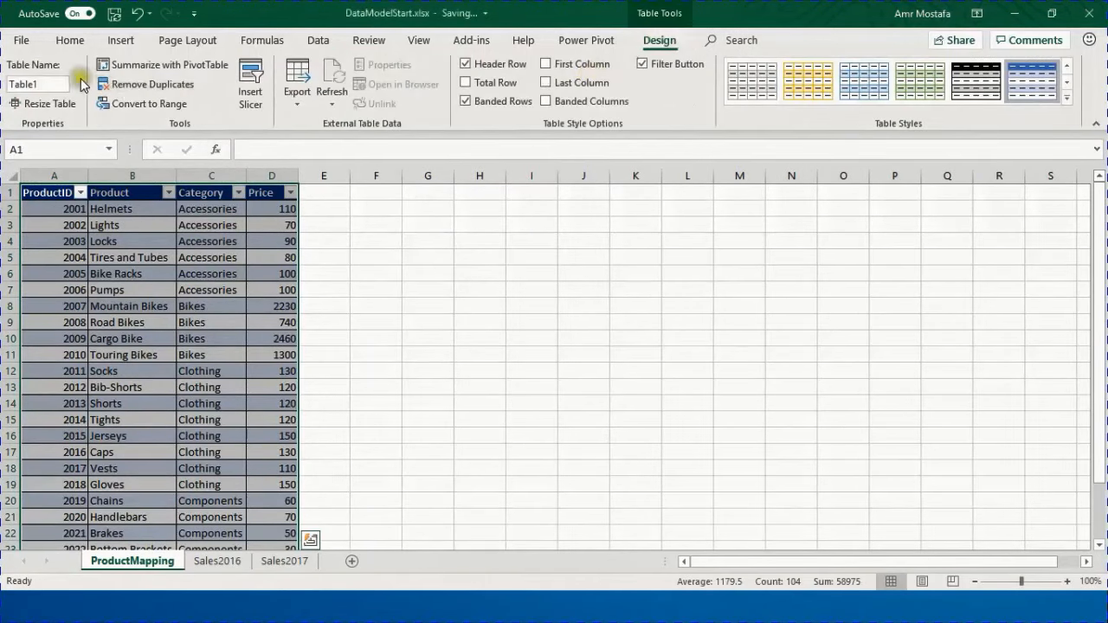
double_click(18, 85)
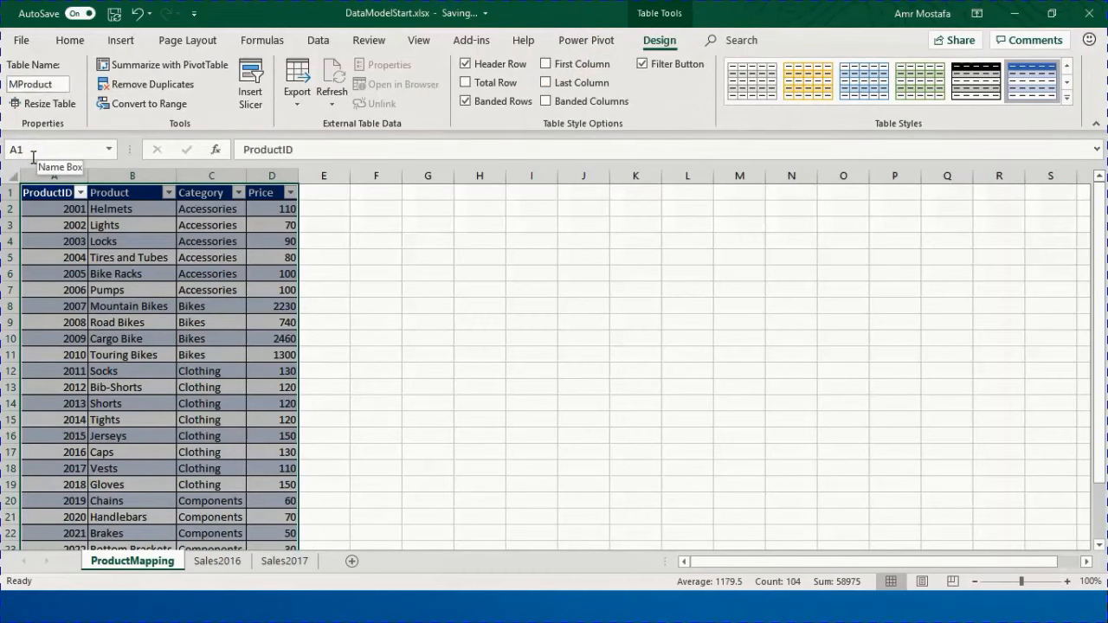
Step: Convert the Sales2016 data A1:D68998 into a table with headers and name it TSales
left_click(236, 561)
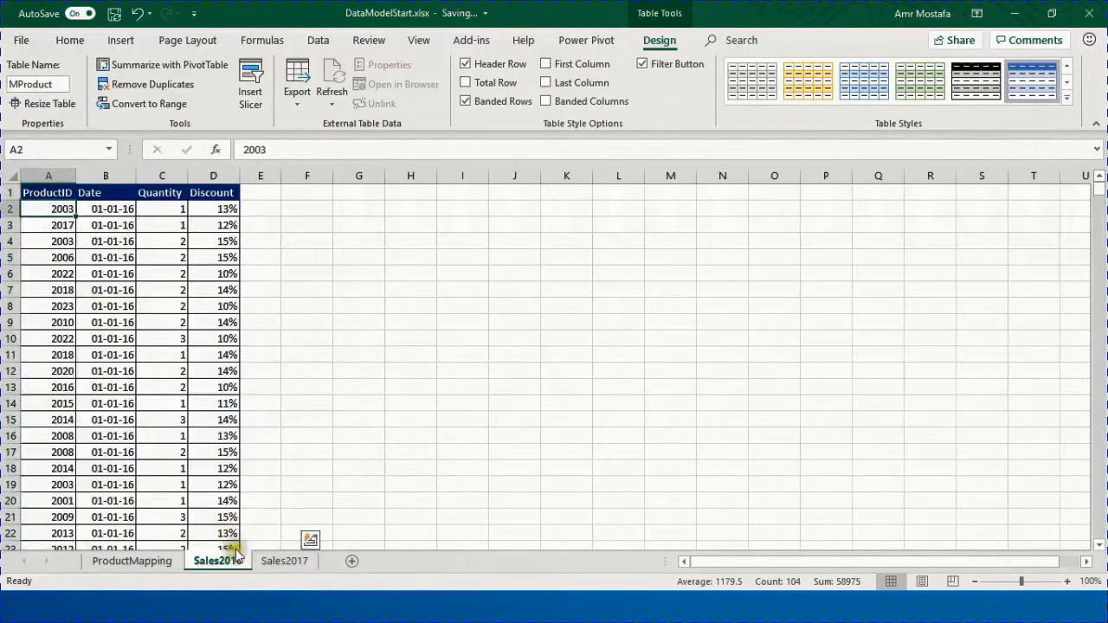
left_click(61, 224)
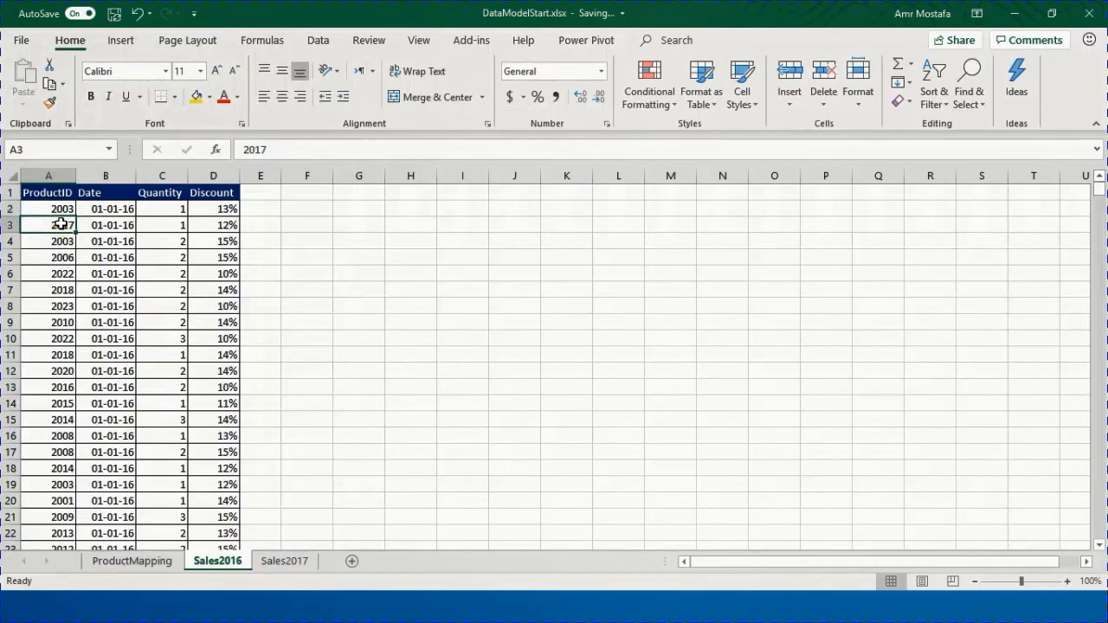
key("ctrl+t")
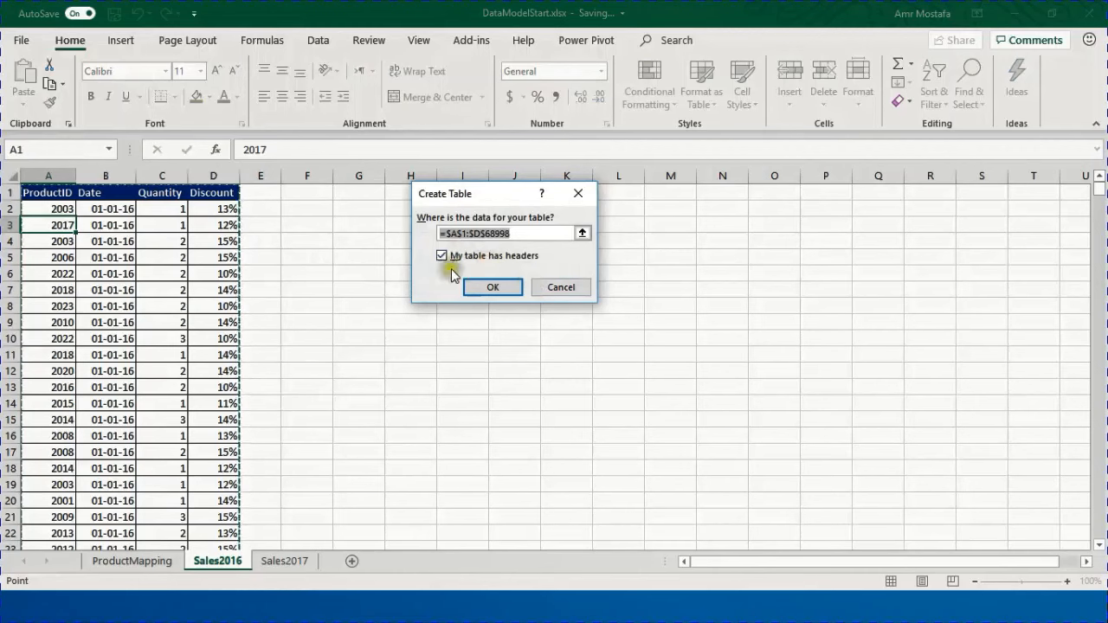
left_click(485, 290)
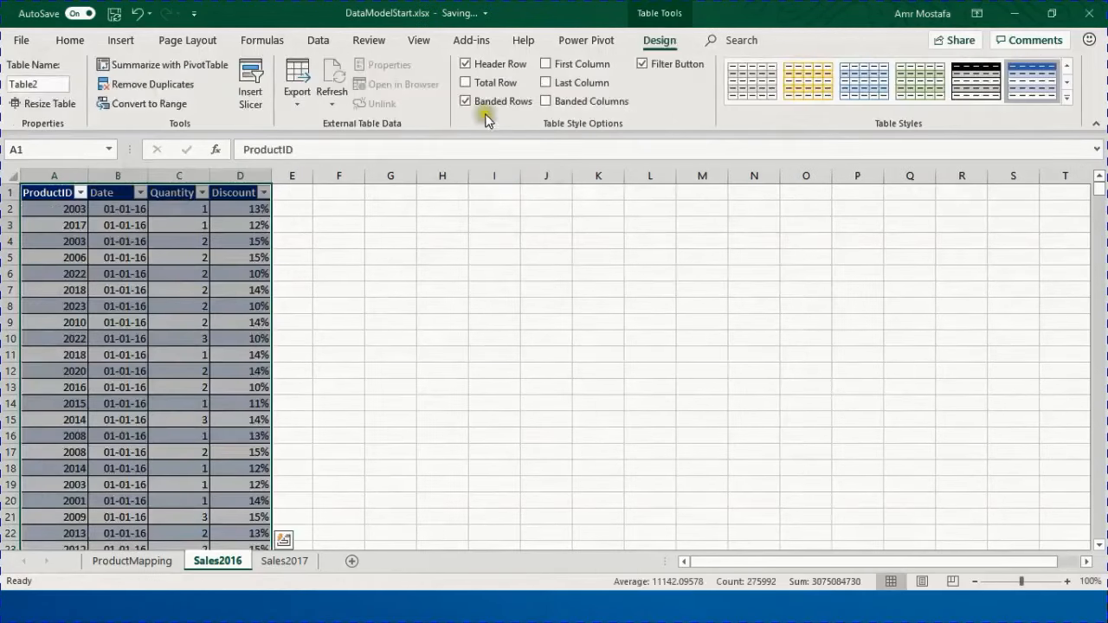
left_click(55, 81)
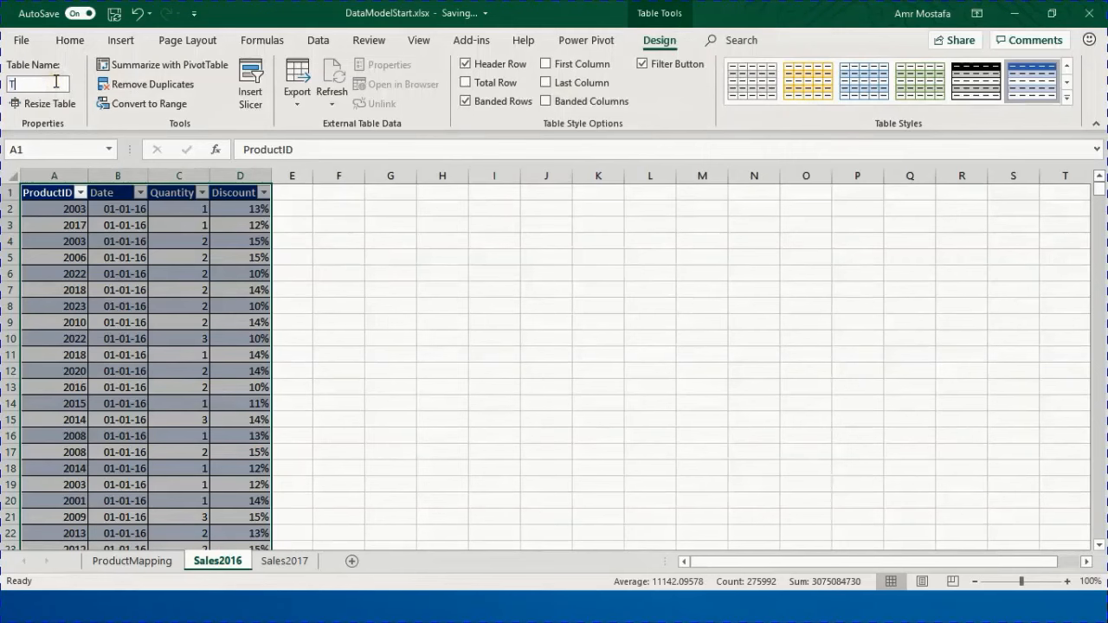
left_click(156, 290)
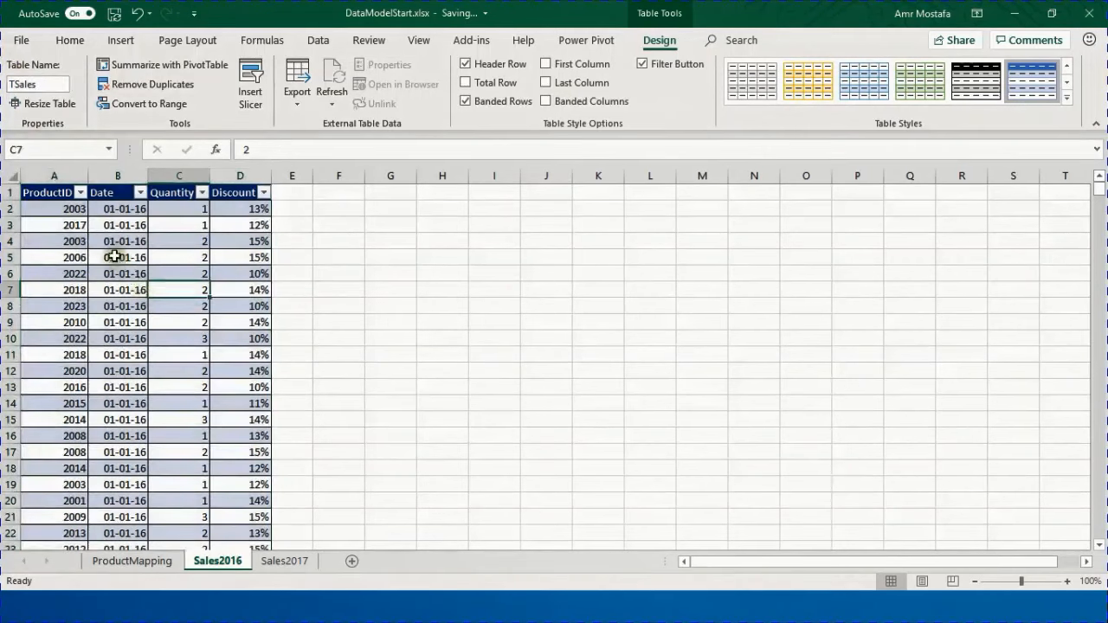
Step: Create a PivotTable from TSales on a new worksheet, adding the data to the Data Model
left_click(115, 257)
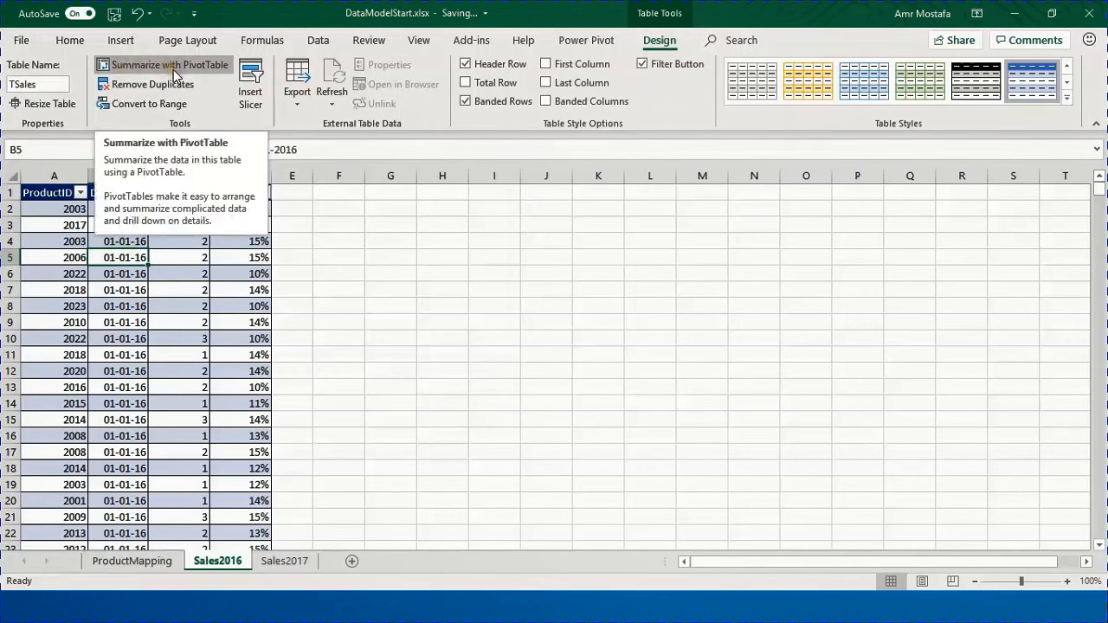
left_click(122, 41)
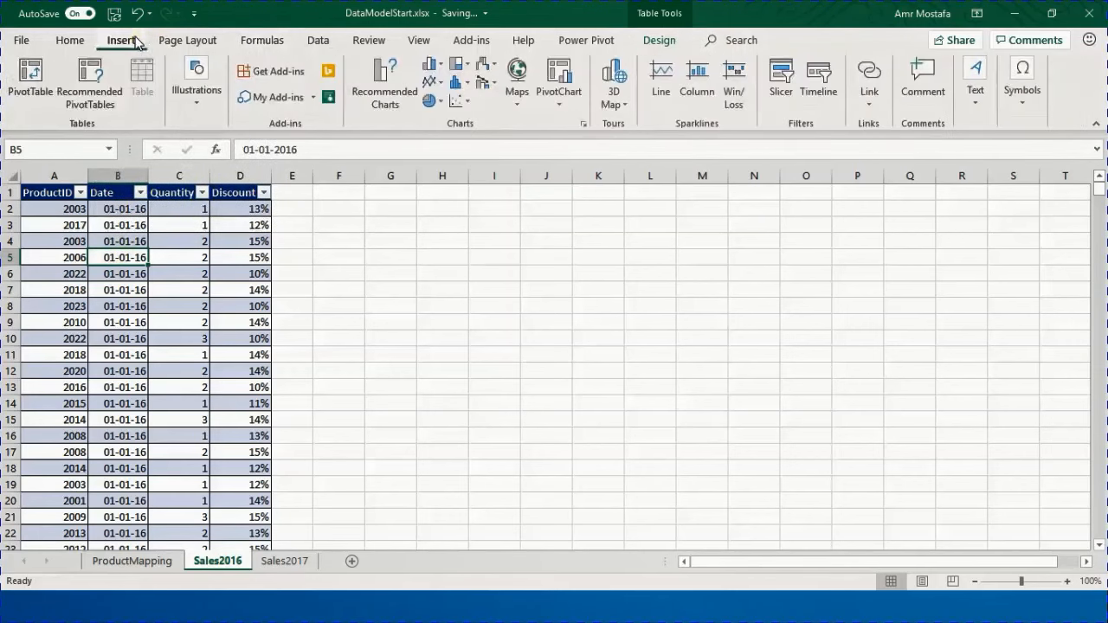
left_click(26, 80)
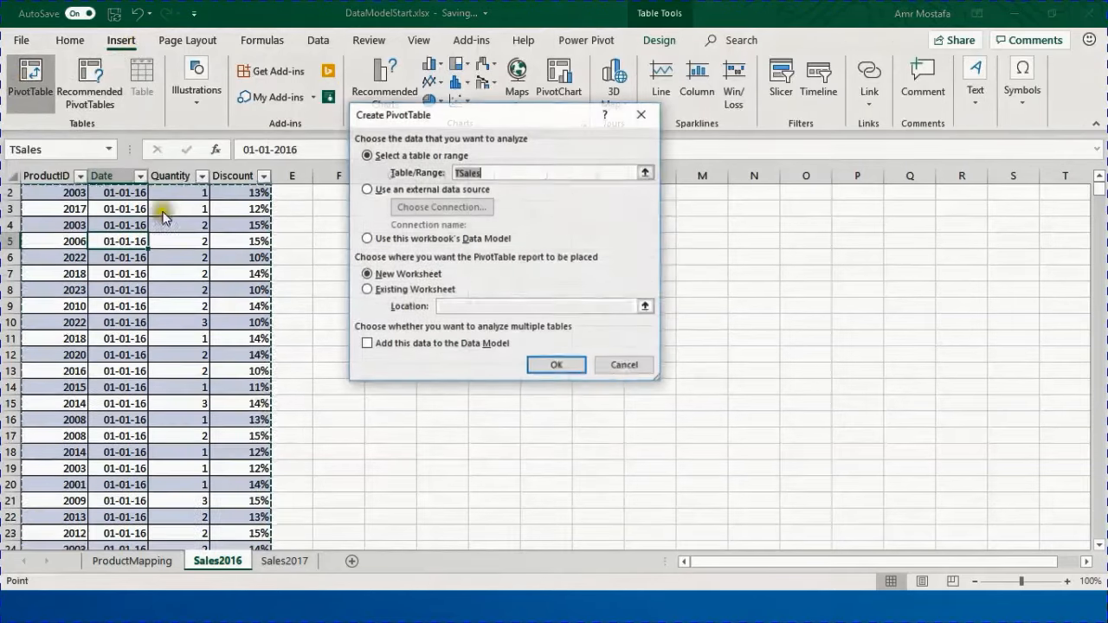
left_click_drag(435, 117, 472, 131)
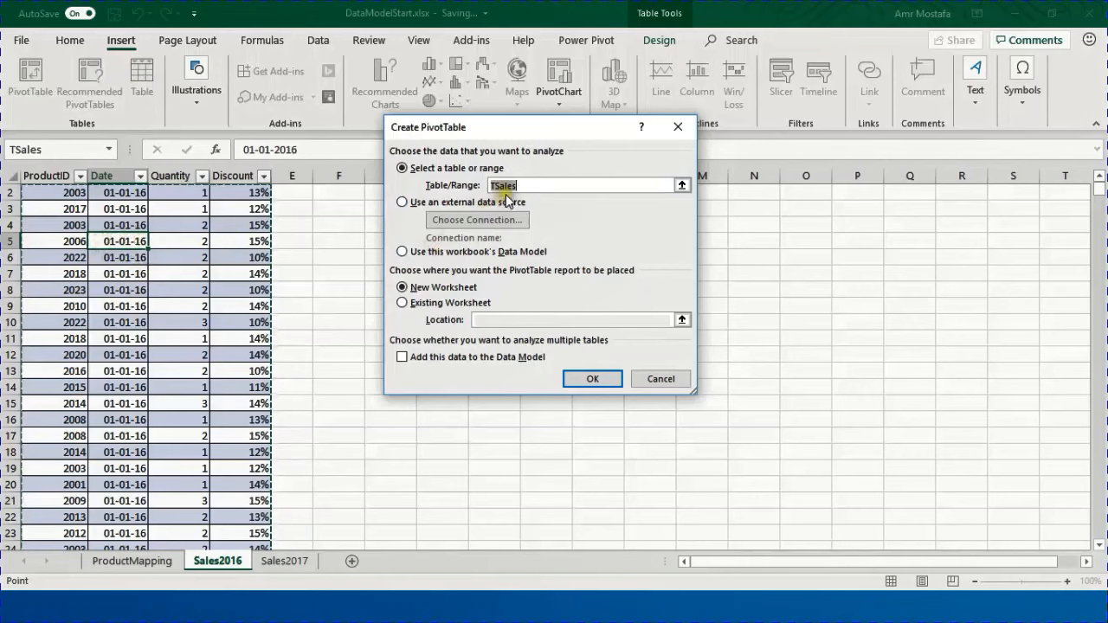
left_click(419, 368)
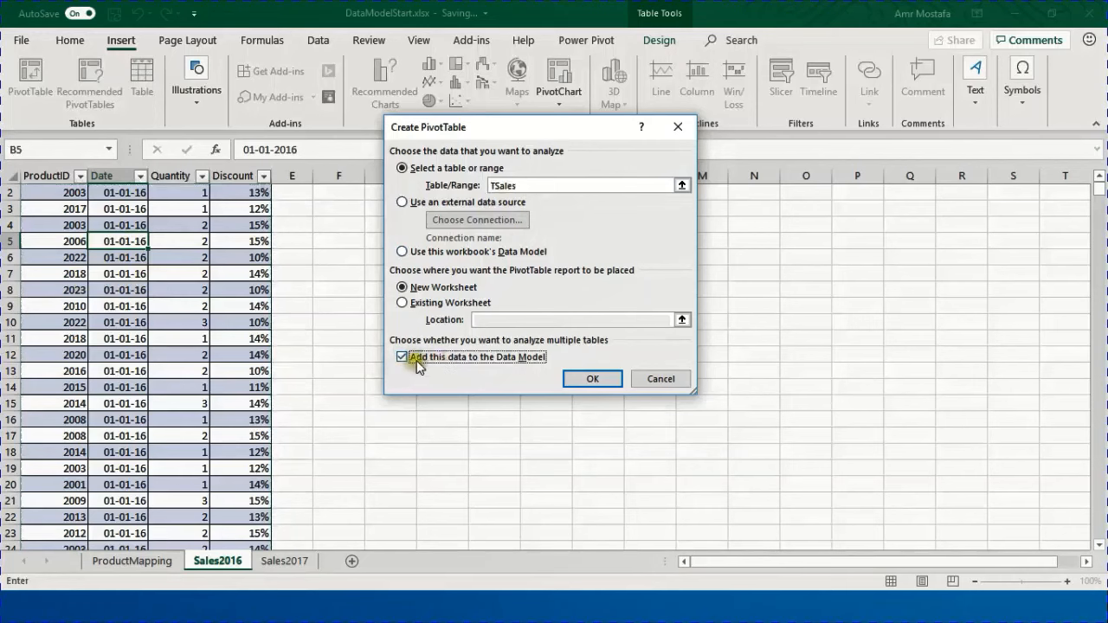
left_click(598, 380)
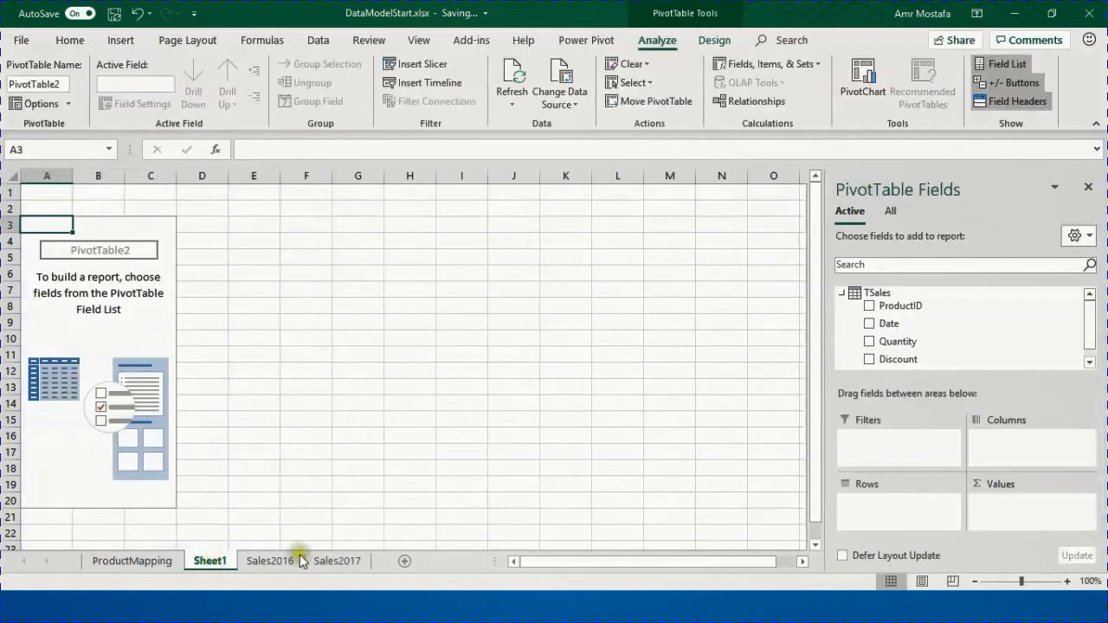
Step: Move the new PivotTable sheet after Sales2017 and rename it Report
left_click_drag(302, 563, 365, 561)
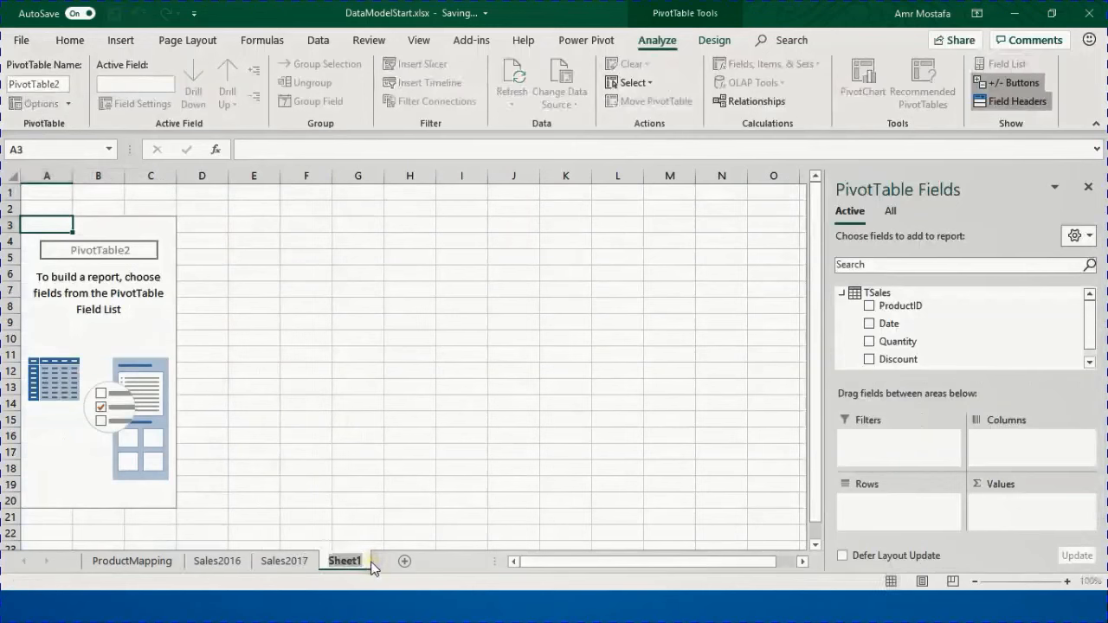
type("Report")
key("Return")
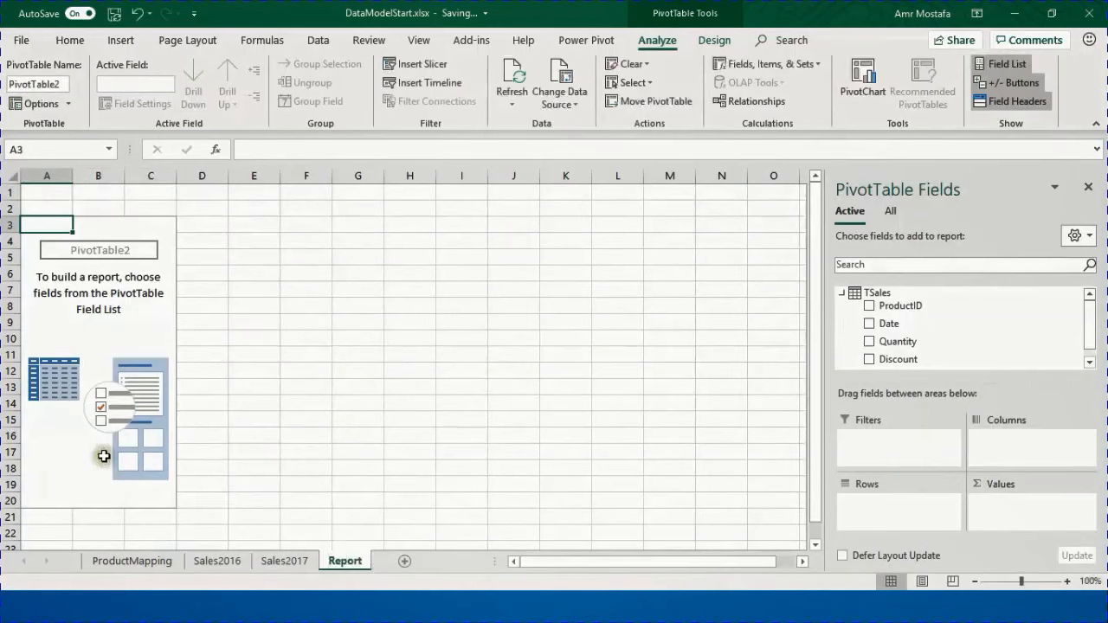
Step: Name the PivotTable on the Report sheet SalesReport
left_click(61, 84)
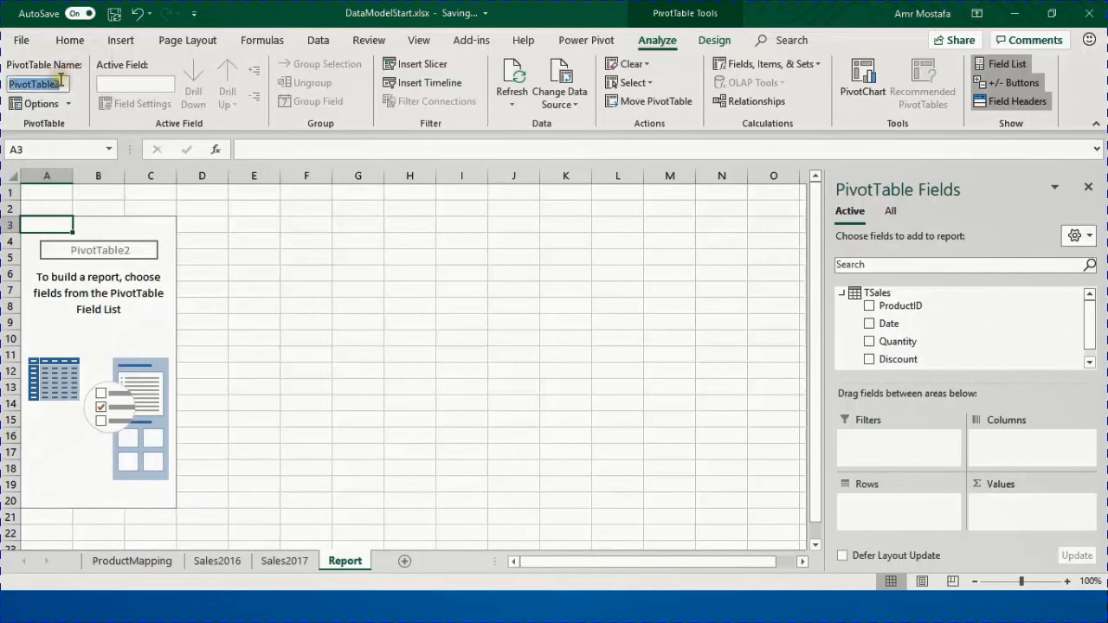
type("SalesRep")
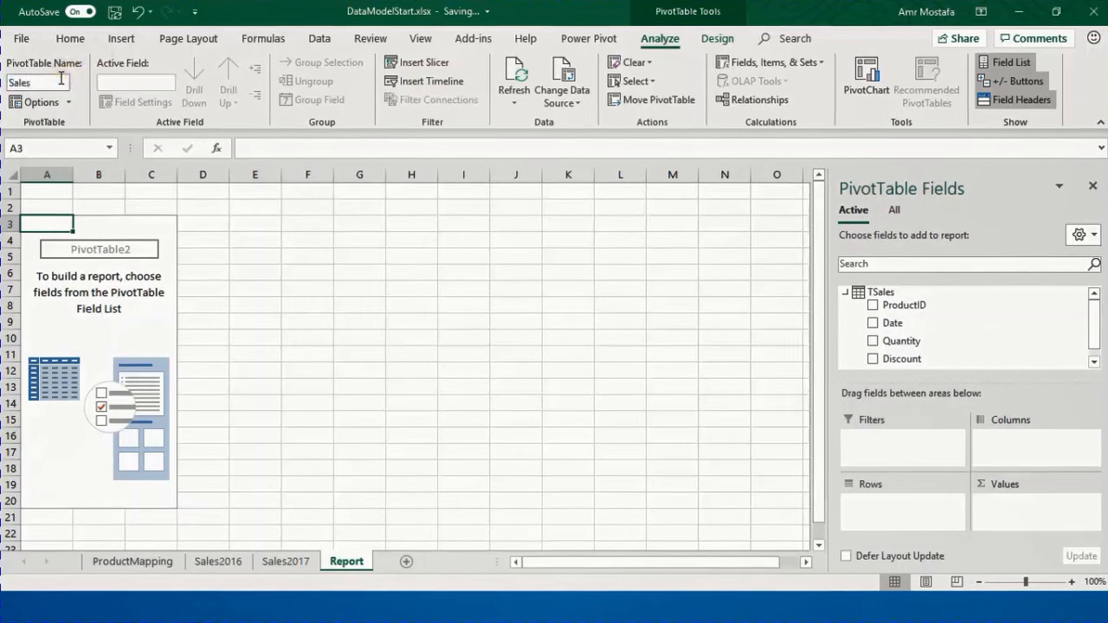
type("ort")
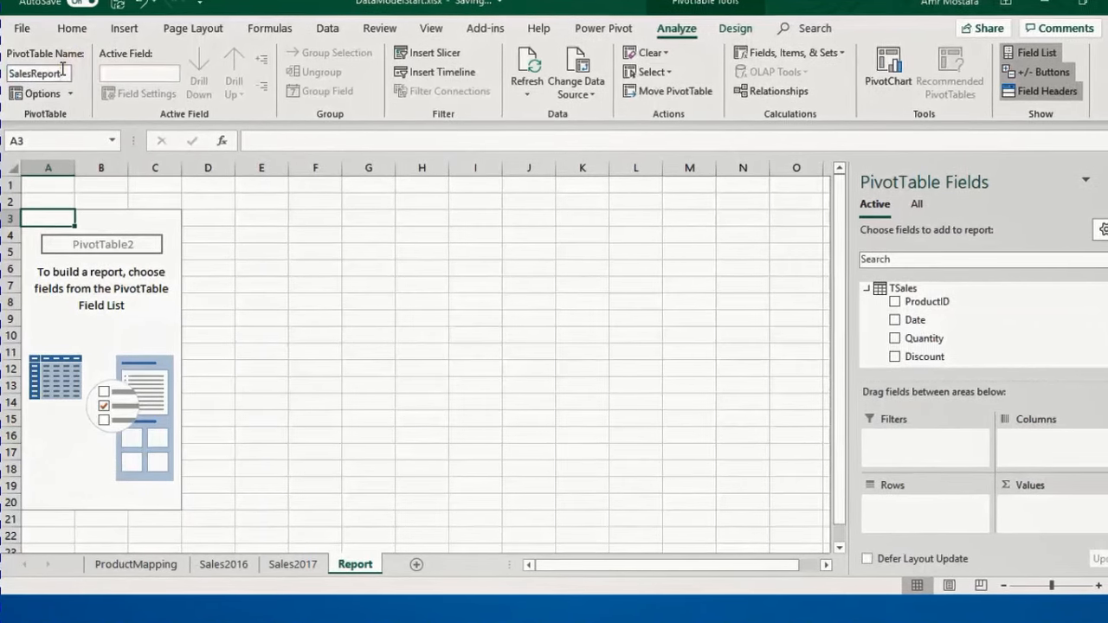
key("Return")
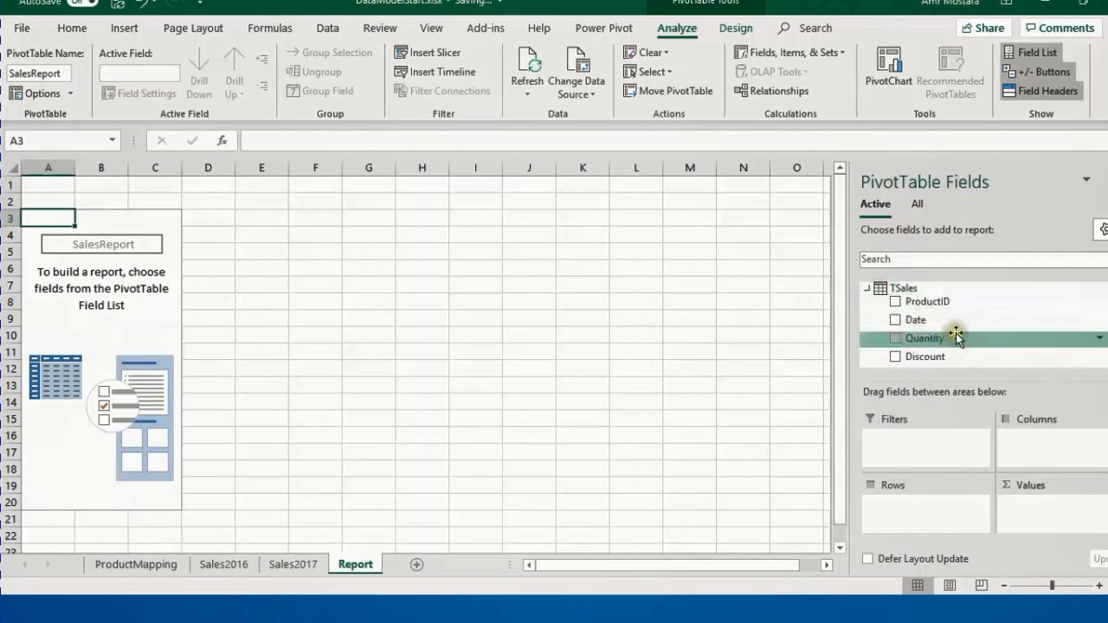
Step: List all workbook tables in the field list and add MProduct's Category and Product to the PivotTable rows, with Product under Category
left_click(918, 206)
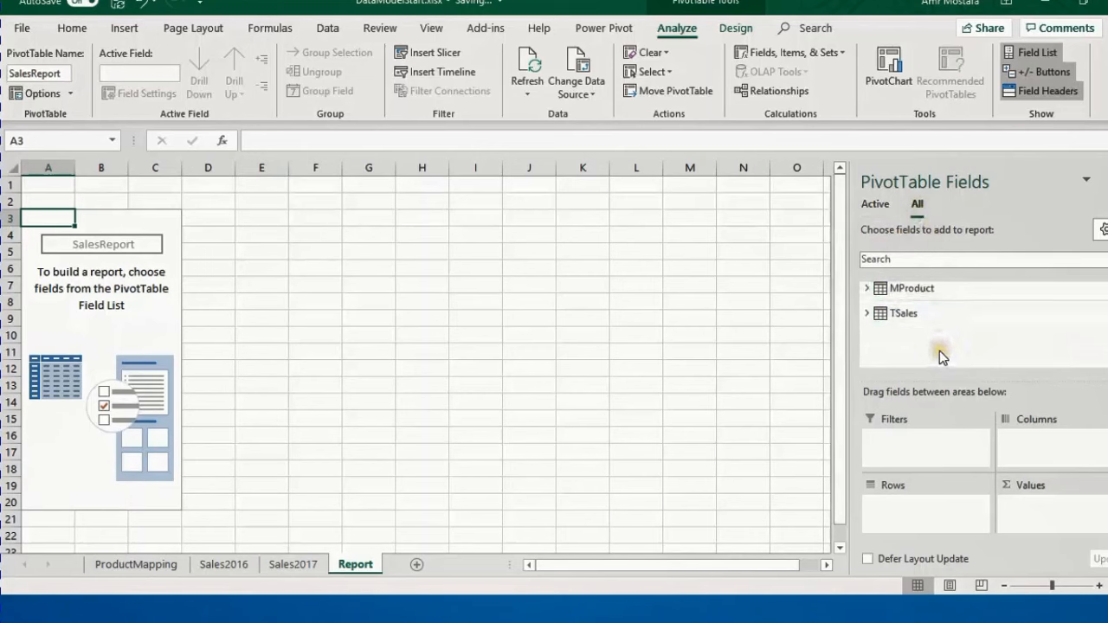
left_click(868, 289)
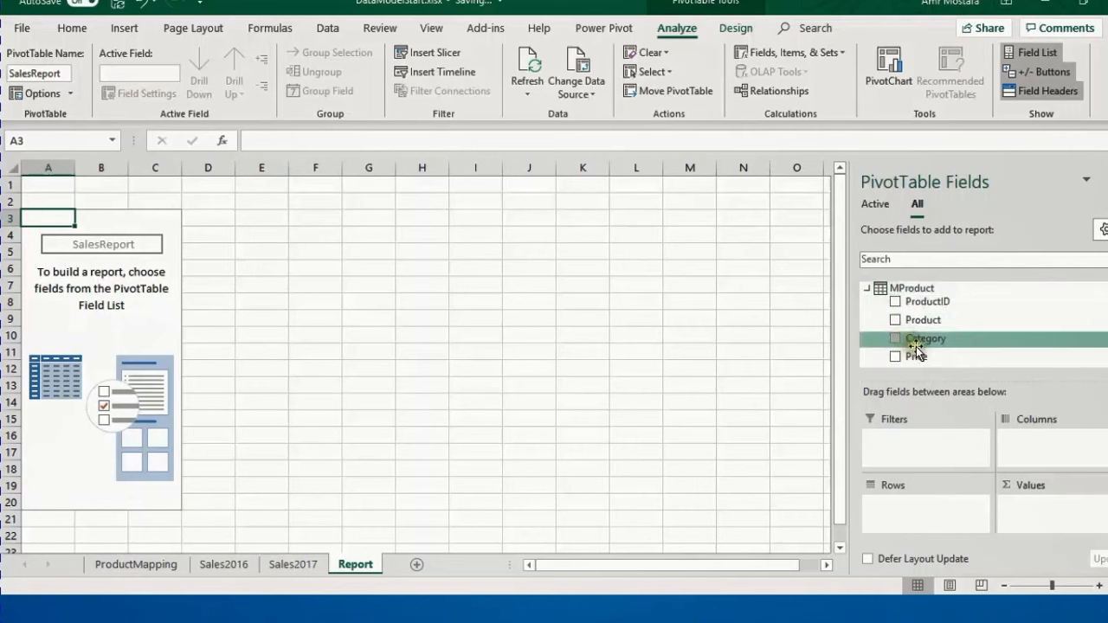
left_click_drag(920, 339, 949, 502)
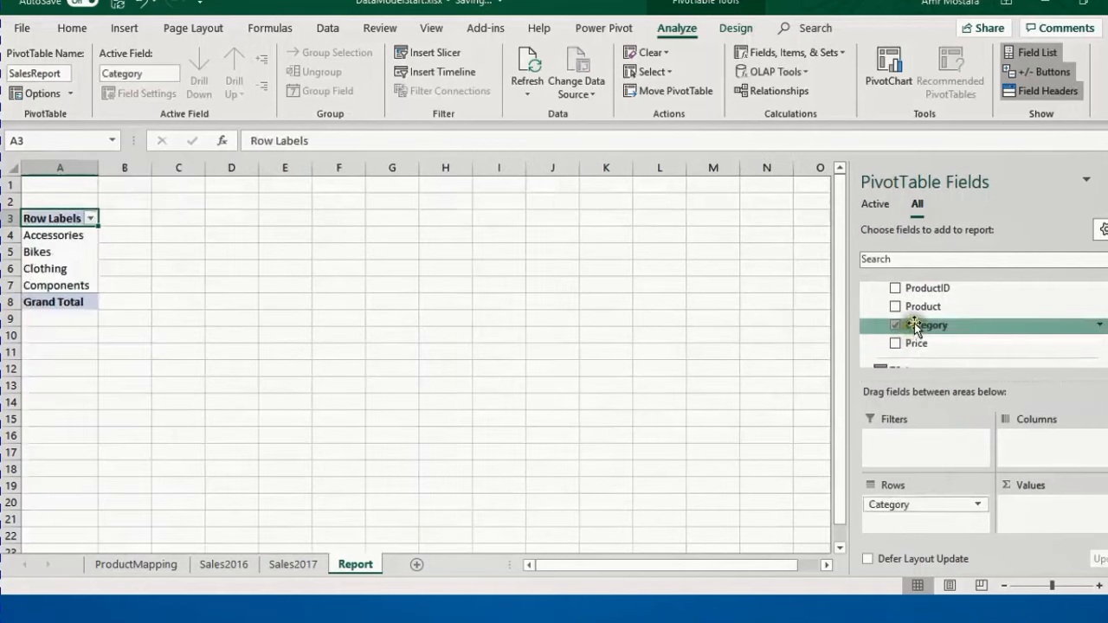
left_click_drag(910, 307, 950, 521)
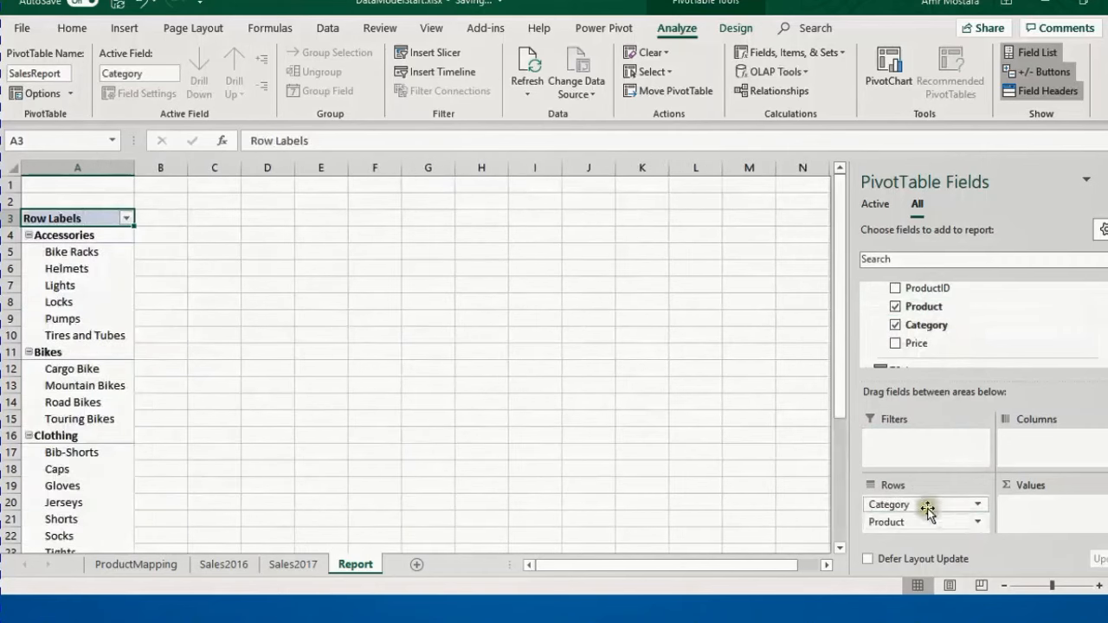
left_click(84, 236)
left_click_drag(78, 251, 79, 436)
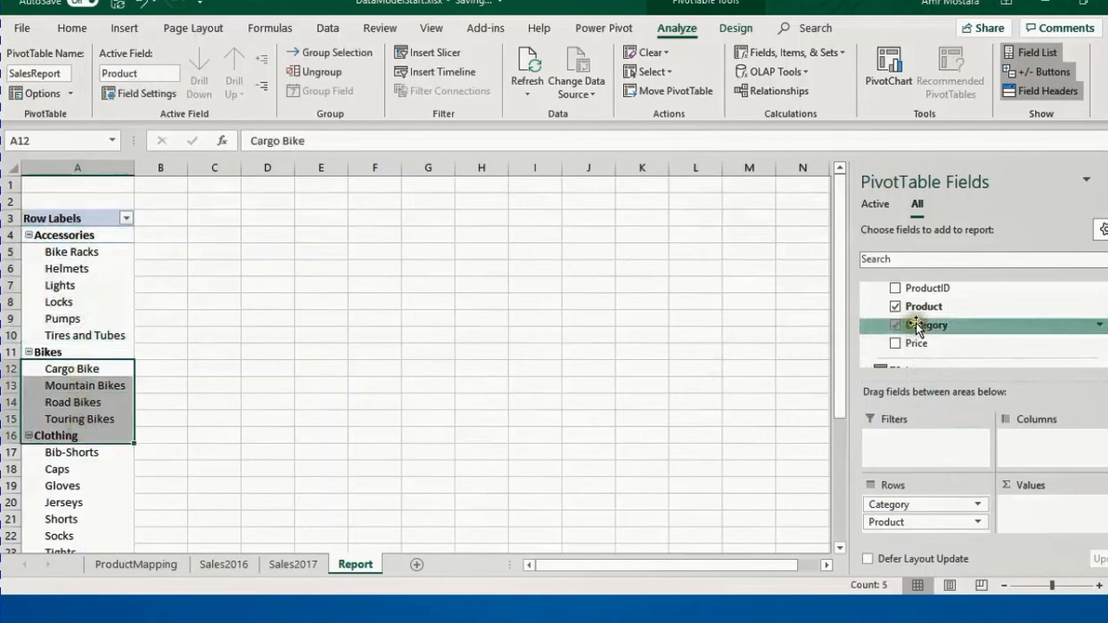
Step: Add the Quantity field from TSales to the PivotTable values
scroll(916, 317, "up", 1)
left_click(864, 289)
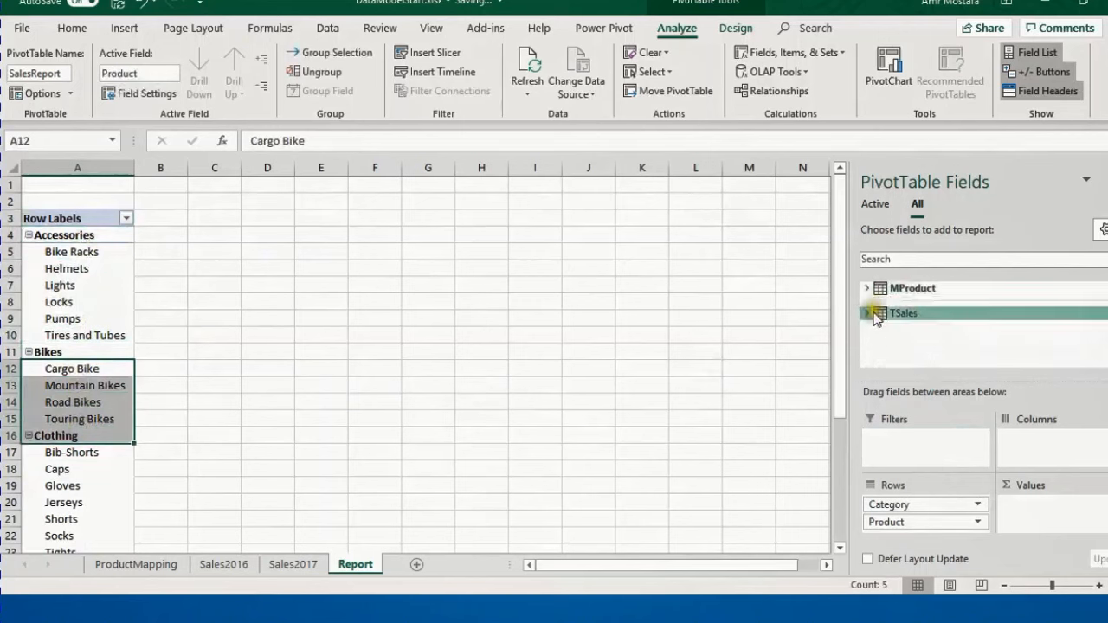
left_click(866, 311)
scroll(937, 314, "down", 1)
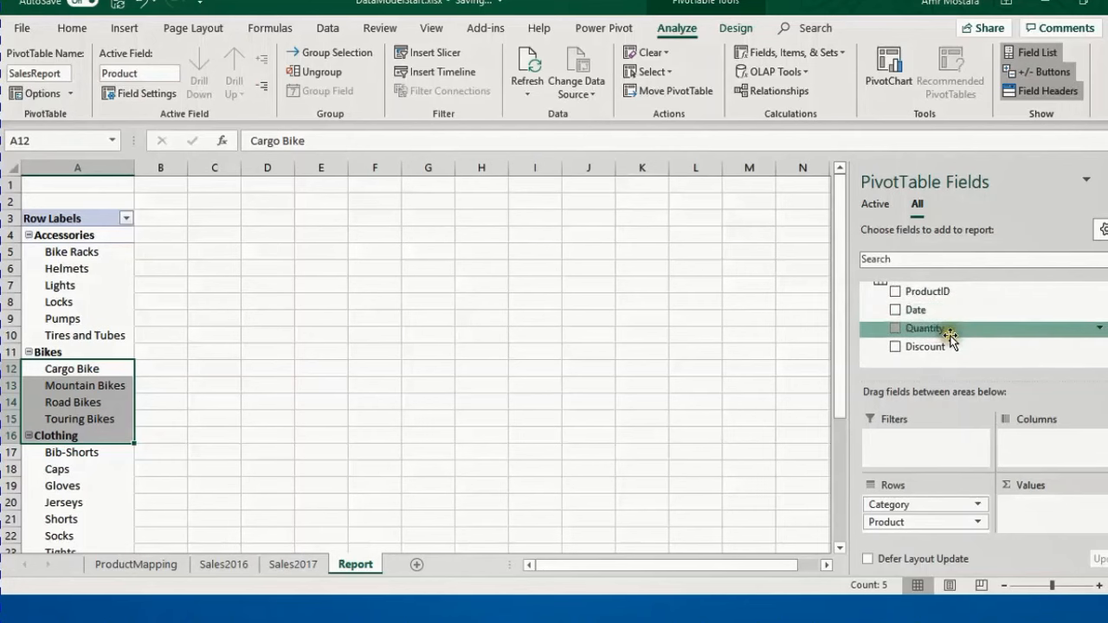
left_click_drag(951, 333, 1083, 514)
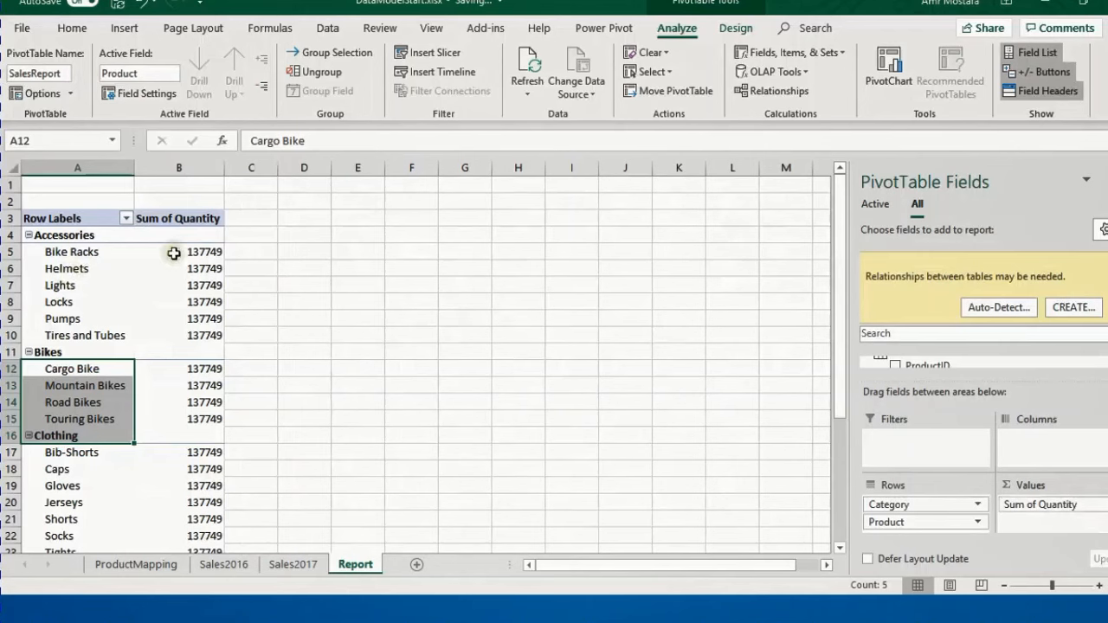
Step: Examine the Sum of Quantity values for the individual products and compare them with the Grand Total
left_click(191, 253)
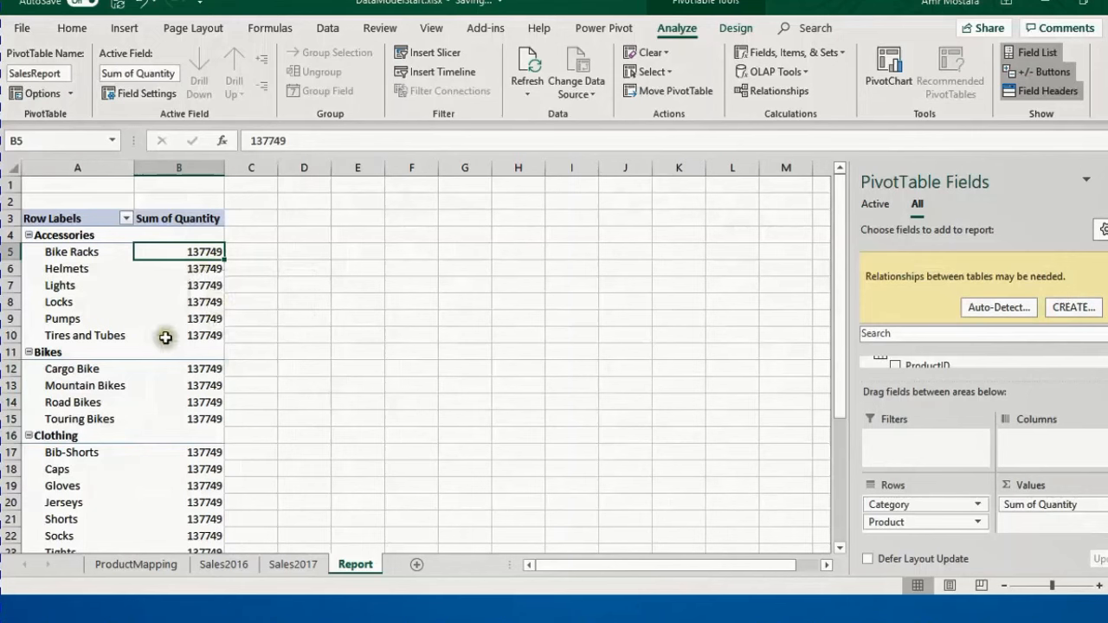
left_click(173, 336)
scroll(214, 355, "down", 5)
left_click(199, 468)
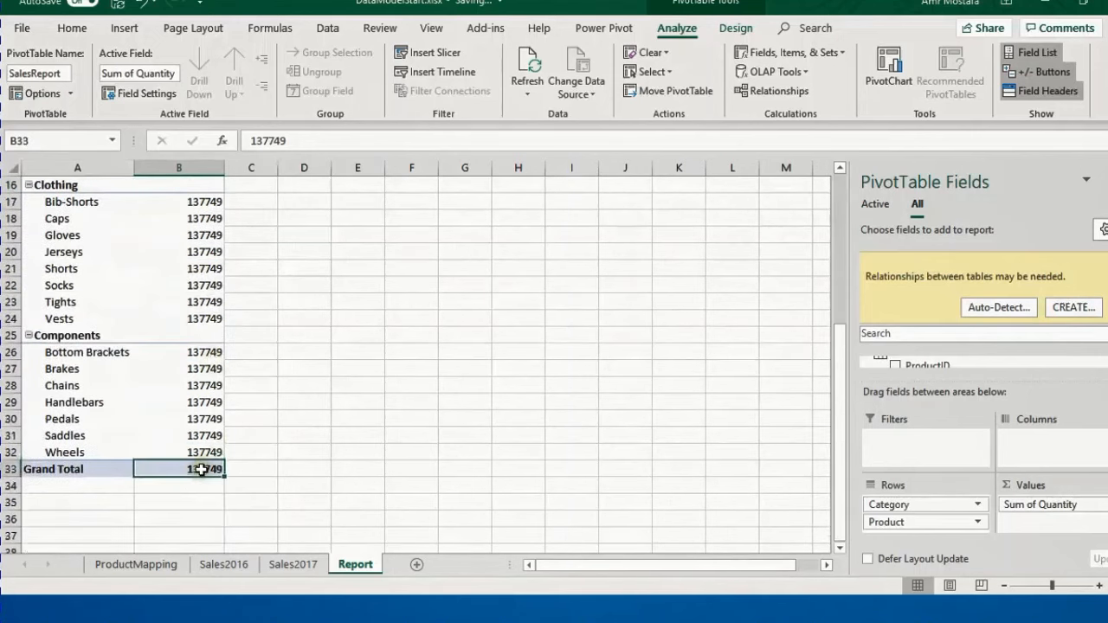
left_click_drag(213, 451, 186, 234)
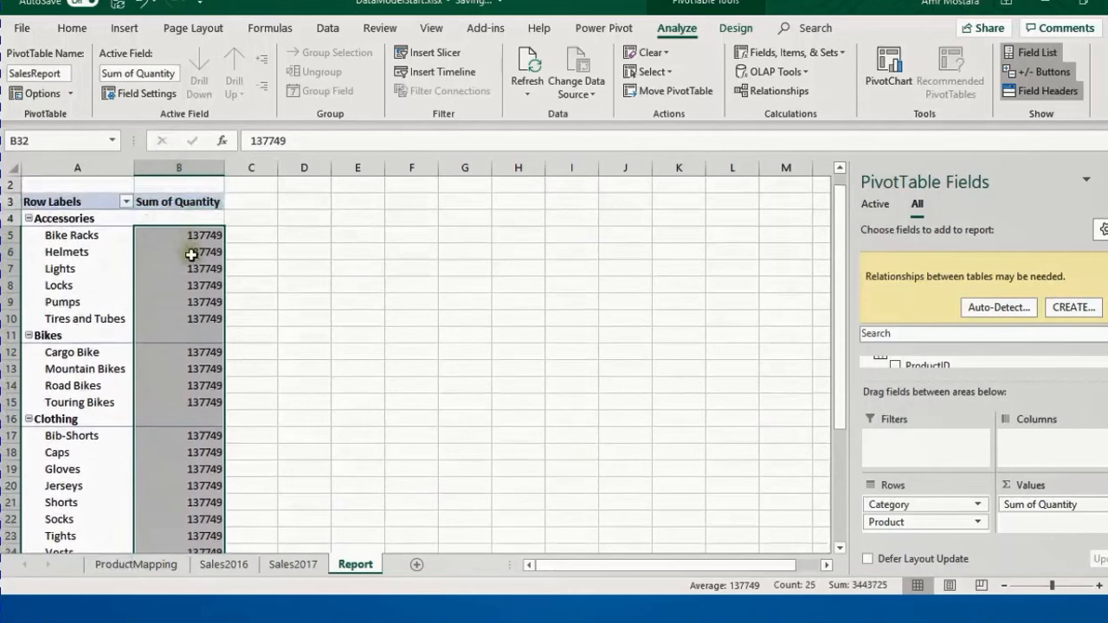
mouse_move(188, 235)
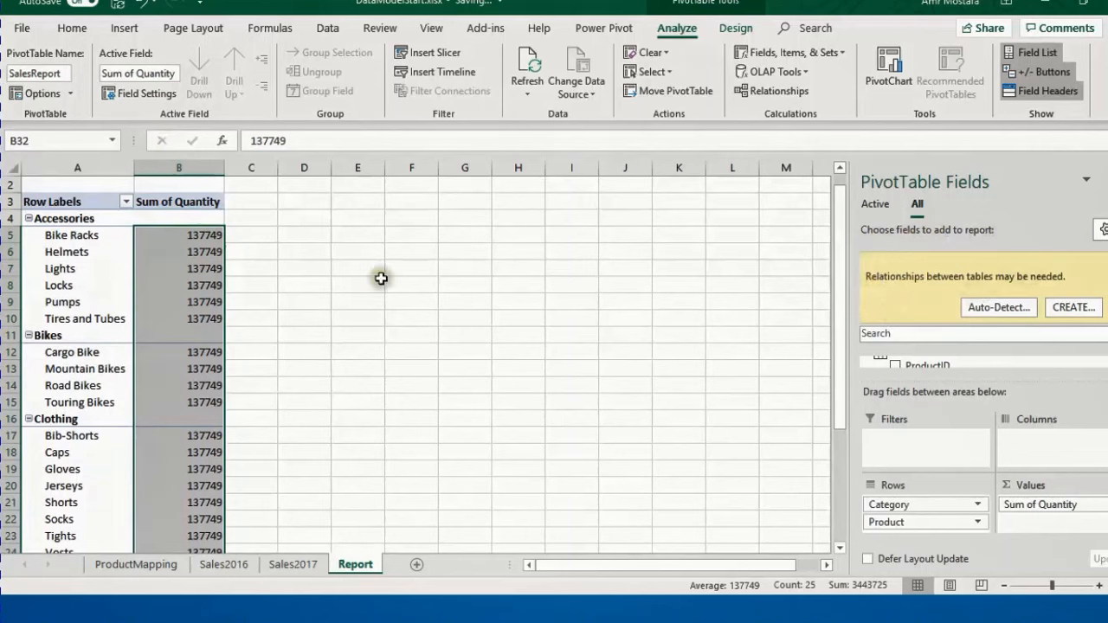
left_click(207, 263)
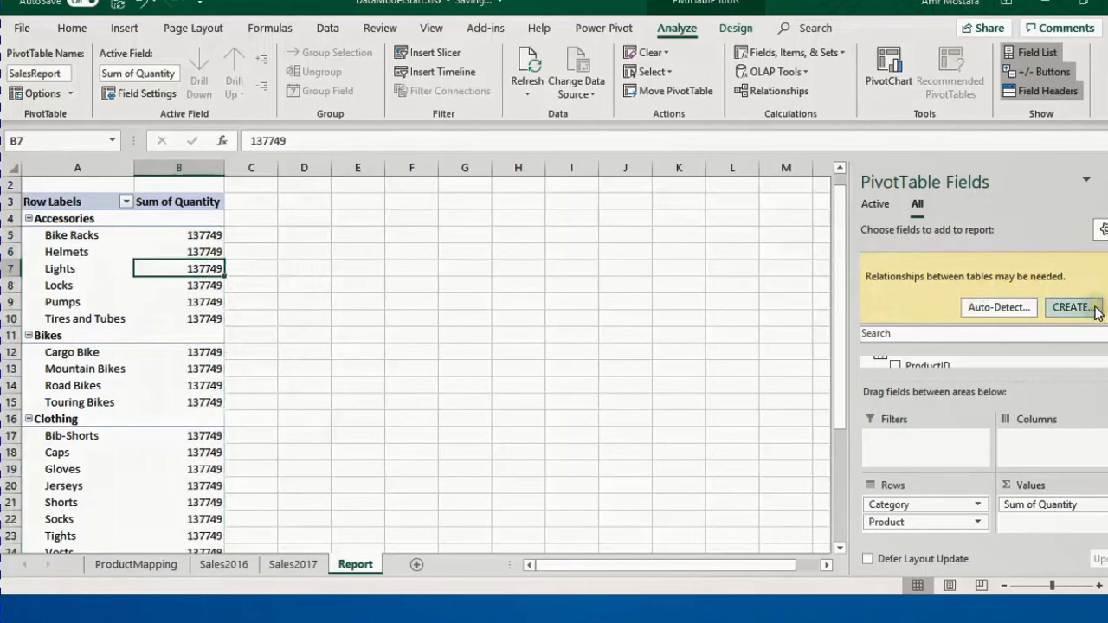
left_click(979, 312)
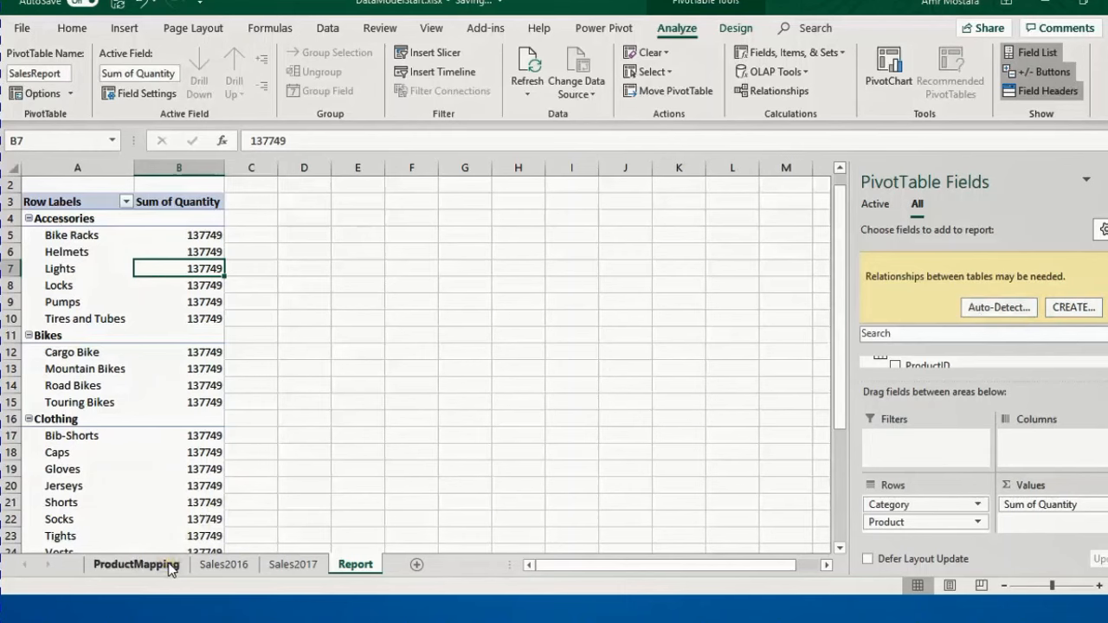
Step: Check the ProductID column in the product table on ProductMapping and in the sales table on Sales2016
left_click(136, 565)
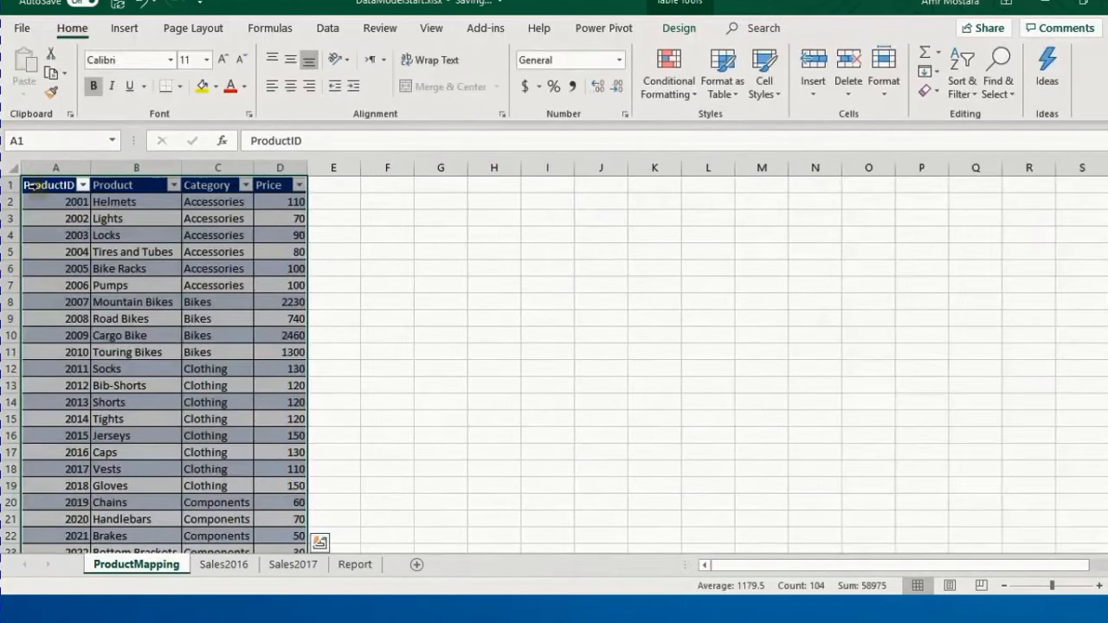
left_click(29, 185)
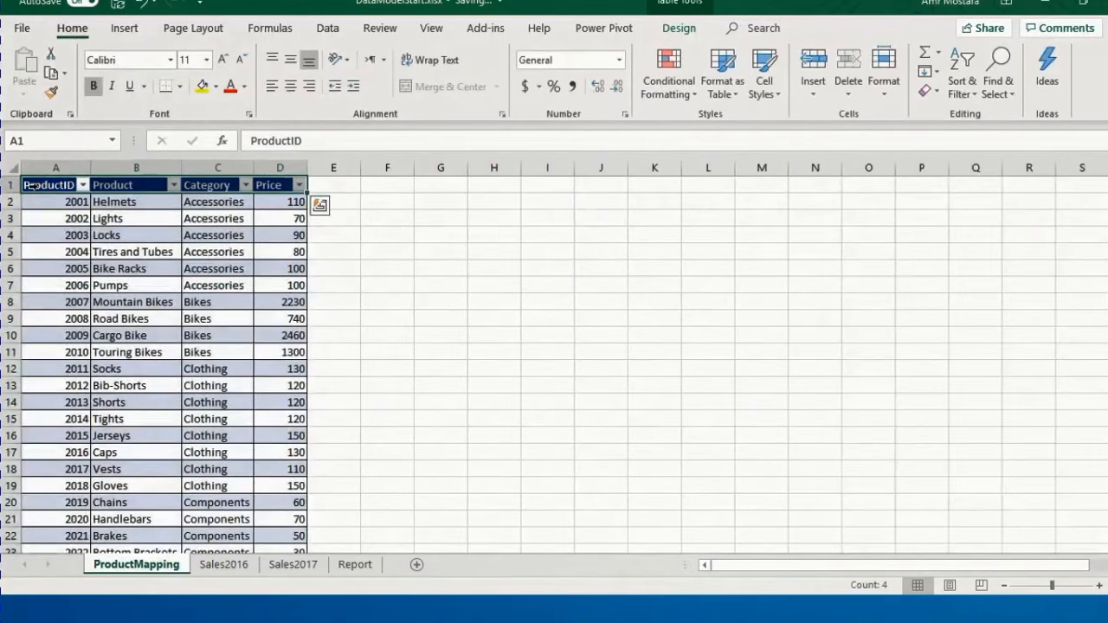
left_click(224, 565)
left_click(50, 171)
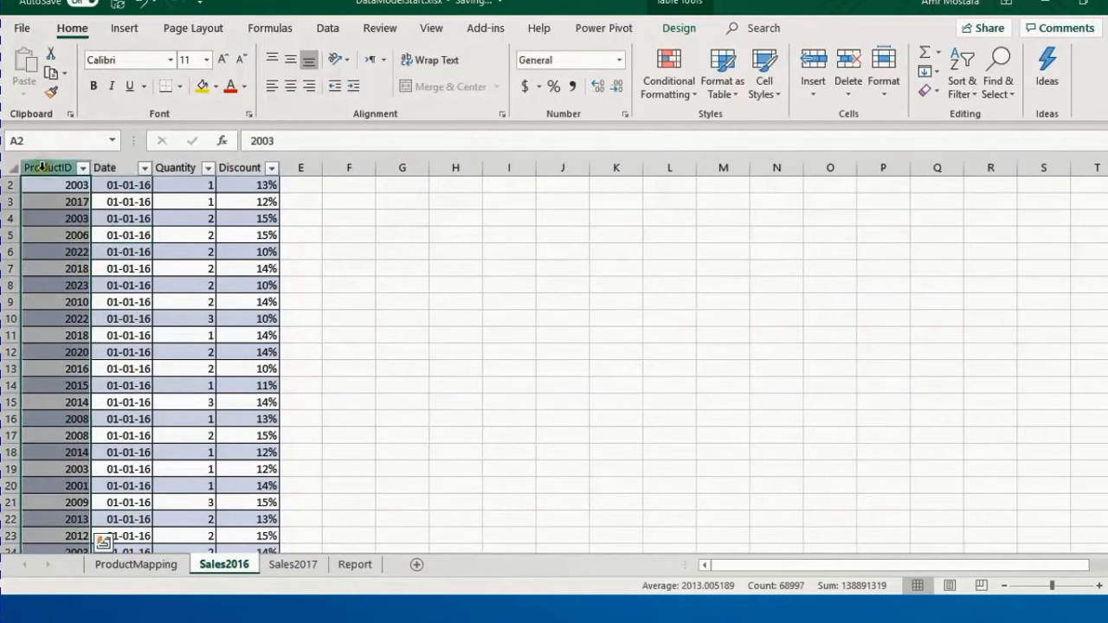
Step: Compare the ProductID values in the Sales2016 table with the ProductID entries in the product table on ProductMapping
scroll(104, 290, "up", 1)
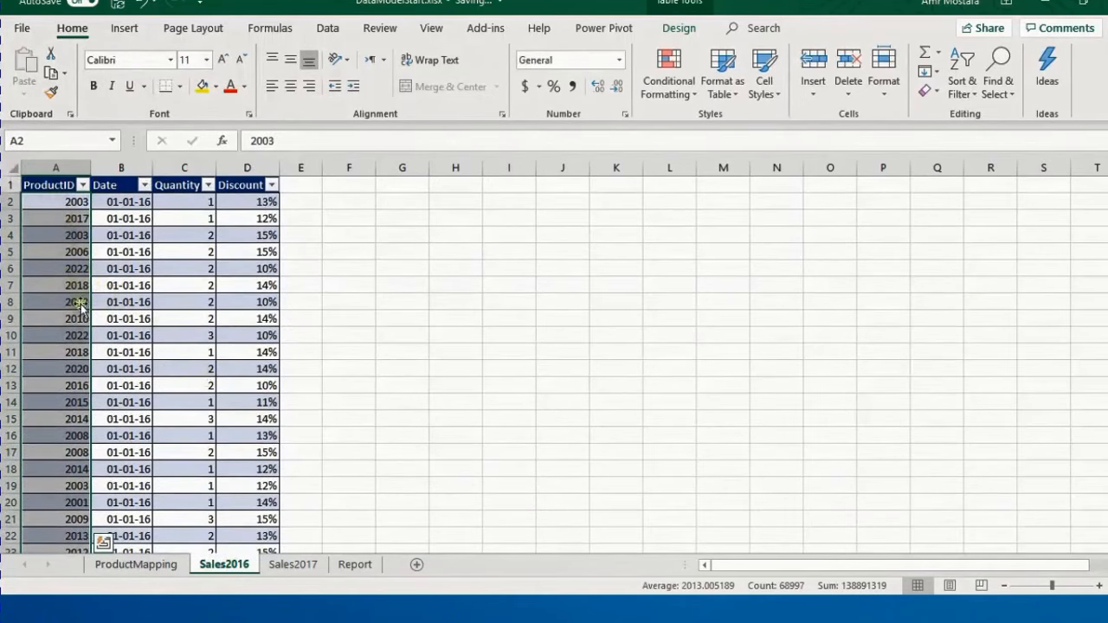
left_click(169, 564)
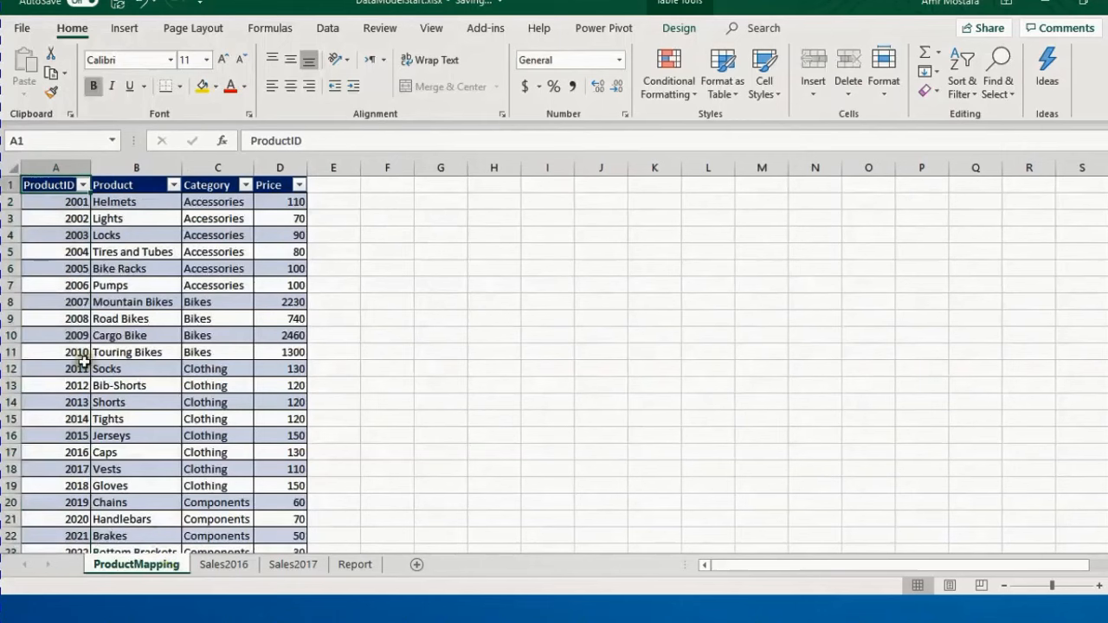
left_click(66, 200)
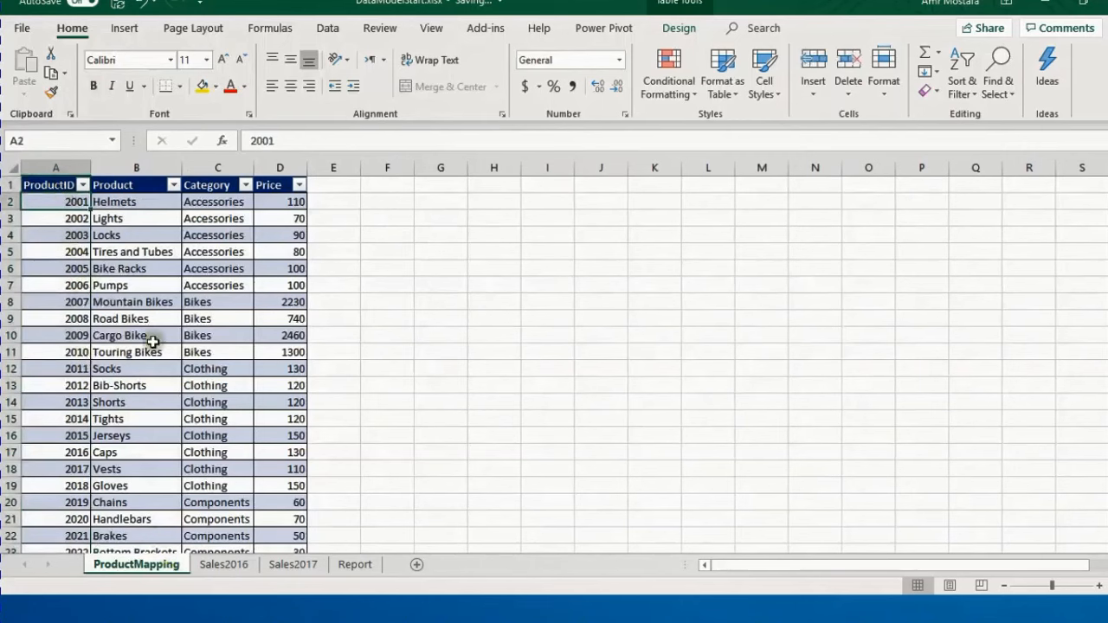
Step: Create a relationship for the Report PivotTable from TSales' ProductID foreign column to MProduct's ProductID primary column
left_click(353, 565)
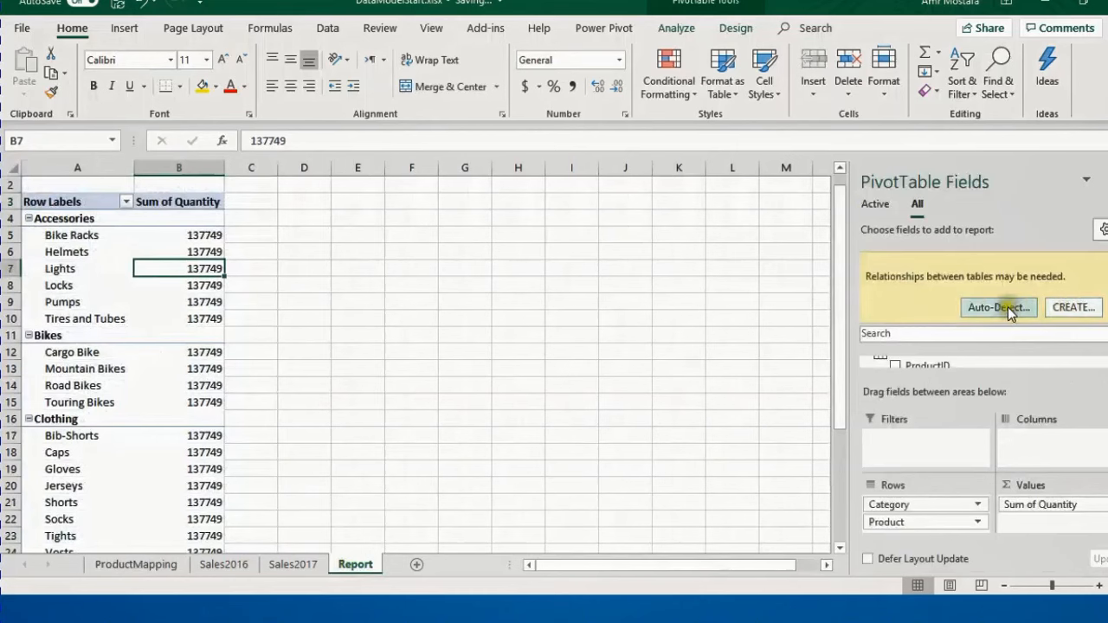
left_click(1060, 310)
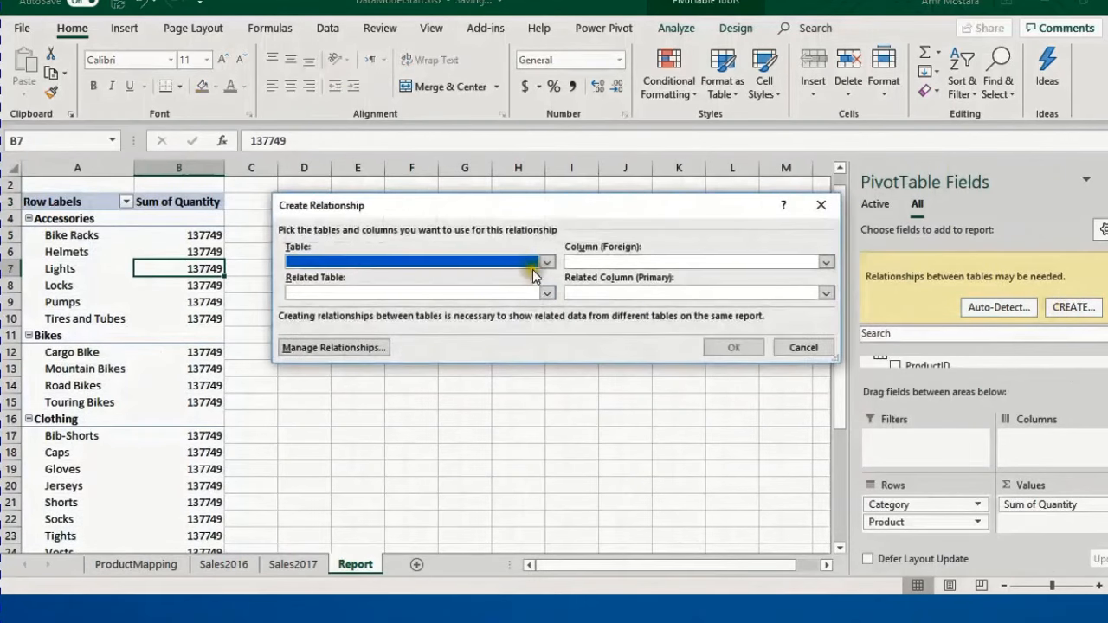
left_click(548, 266)
left_click(498, 293)
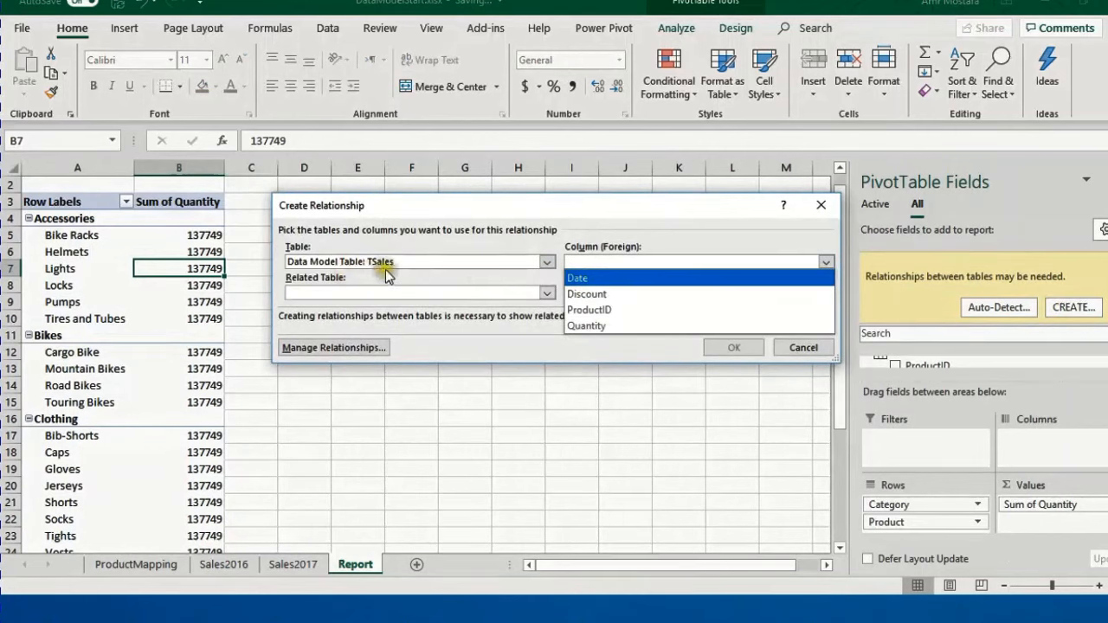
left_click(614, 311)
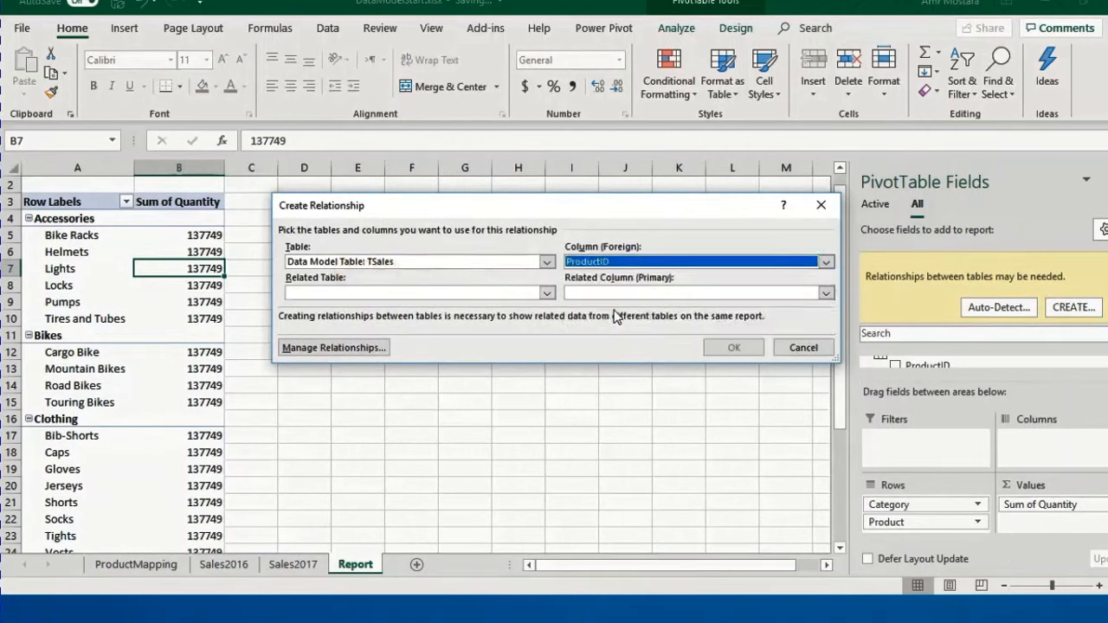
left_click(548, 293)
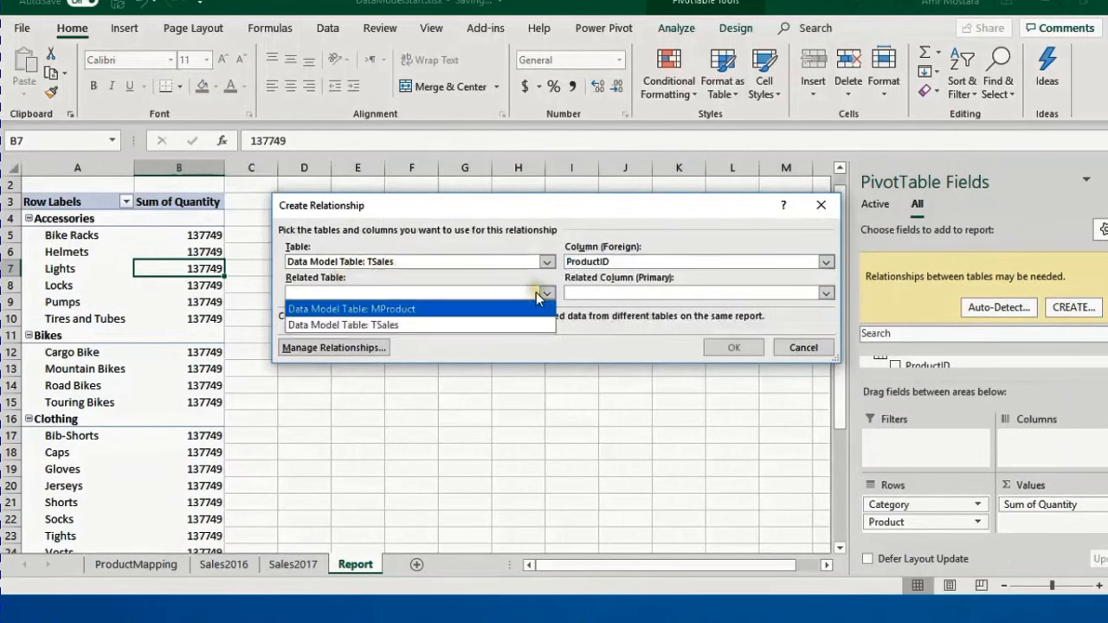
left_click(496, 310)
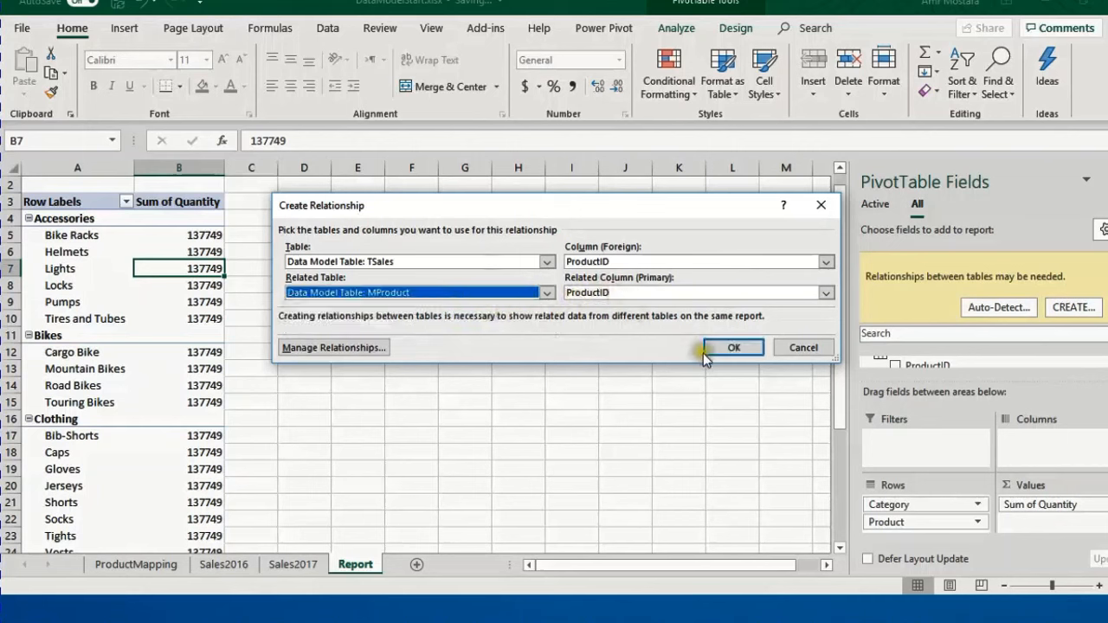
left_click(734, 347)
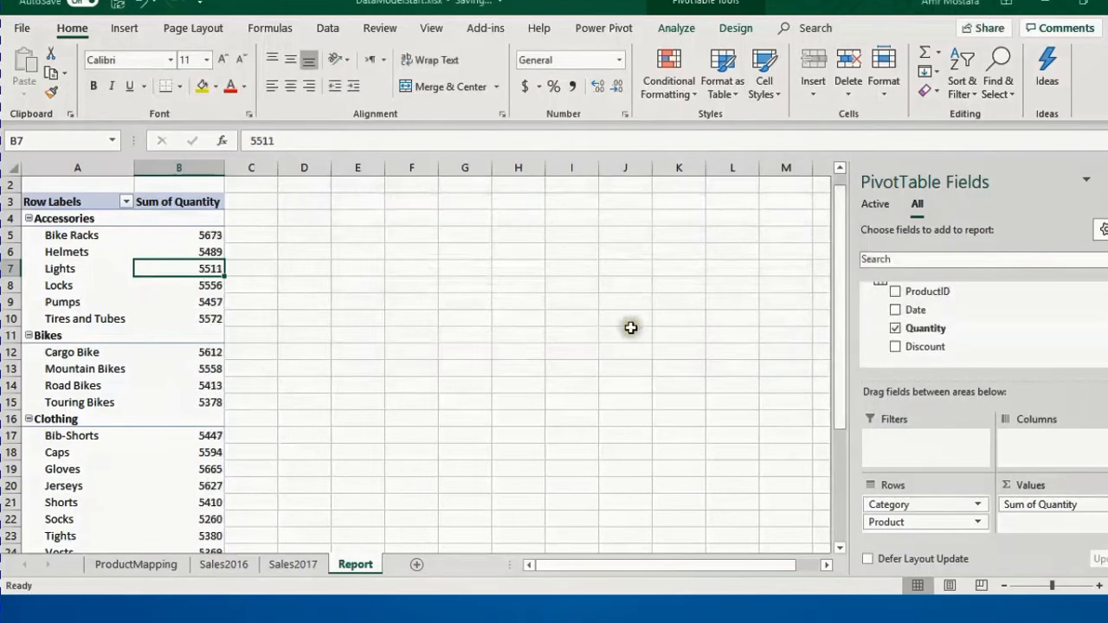
Step: Review the Sum of Quantity values per product and the Grand Total in the PivotTable
scroll(208, 252, "down", 6)
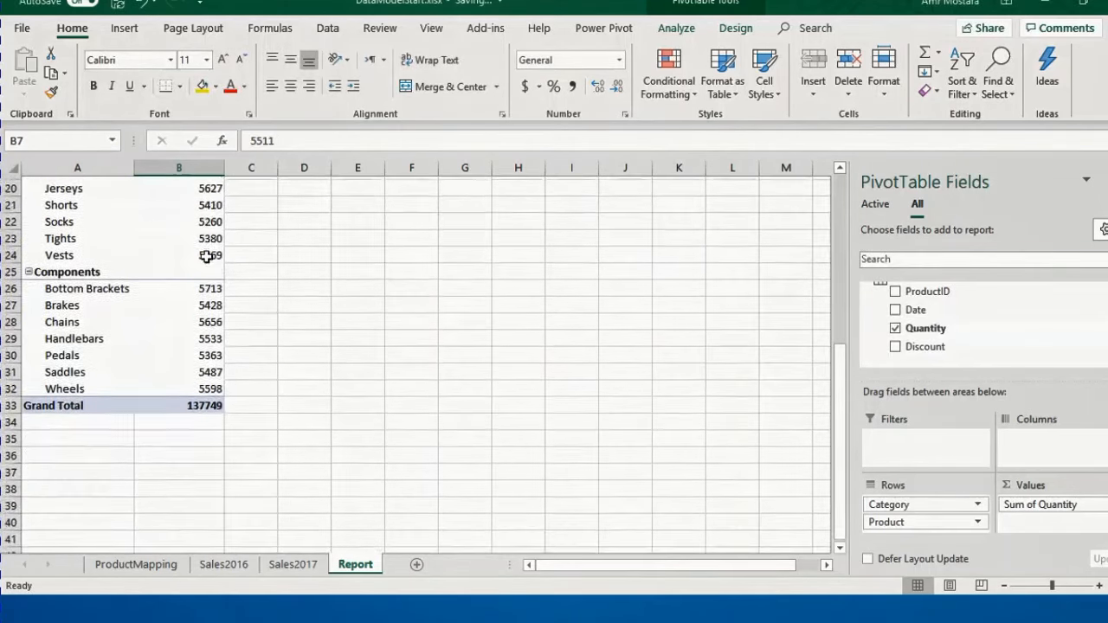
scroll(206, 257, "up", 6)
left_click(211, 235)
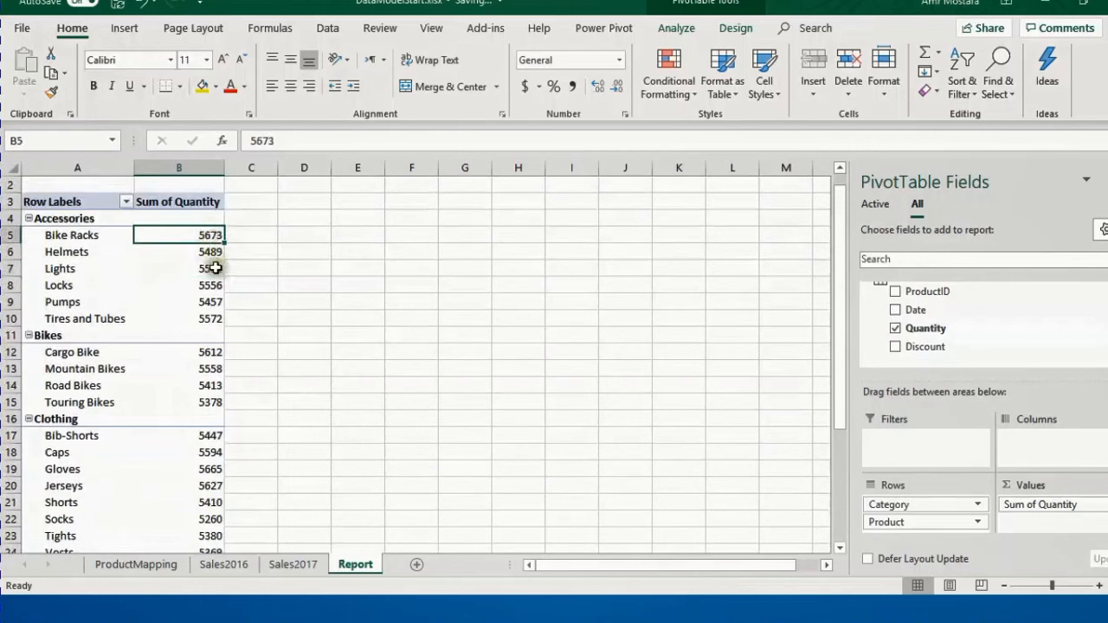
Step: Start a new measure in the TSales table named Sales with the description "Sales Amount After Discount"
scroll(962, 344, "up", 1)
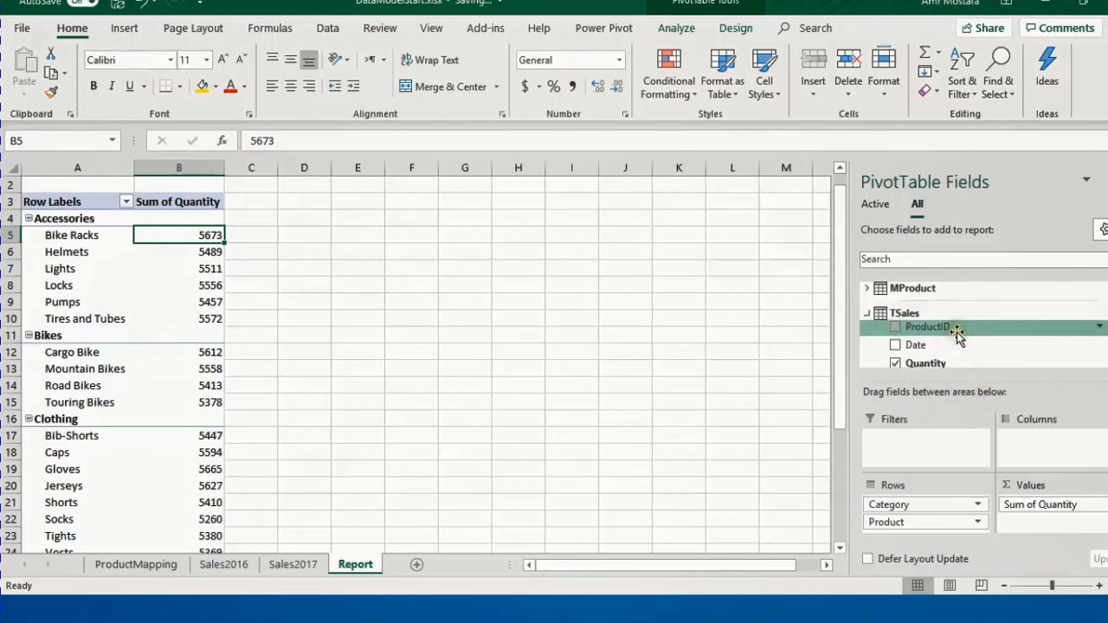
left_click(915, 316)
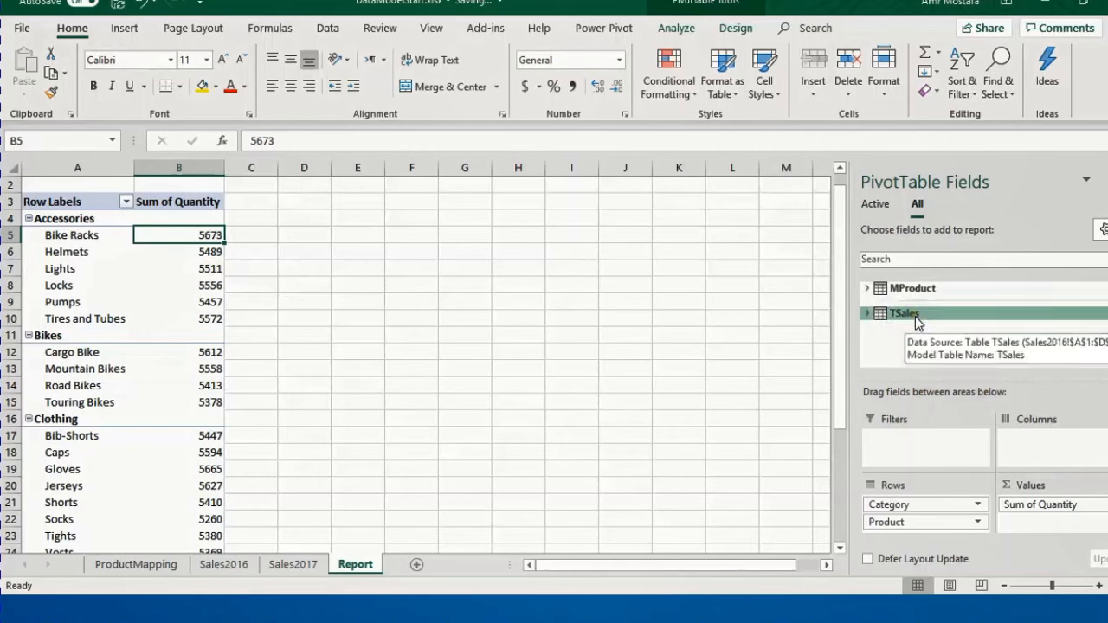
right_click(917, 317)
left_click(976, 328)
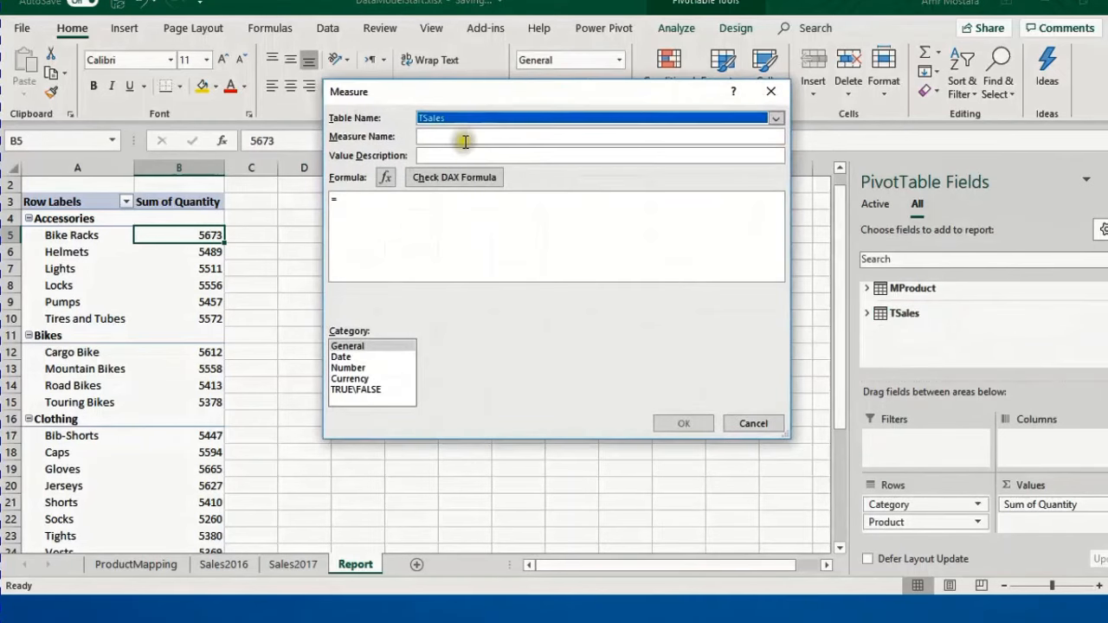
left_click(442, 138)
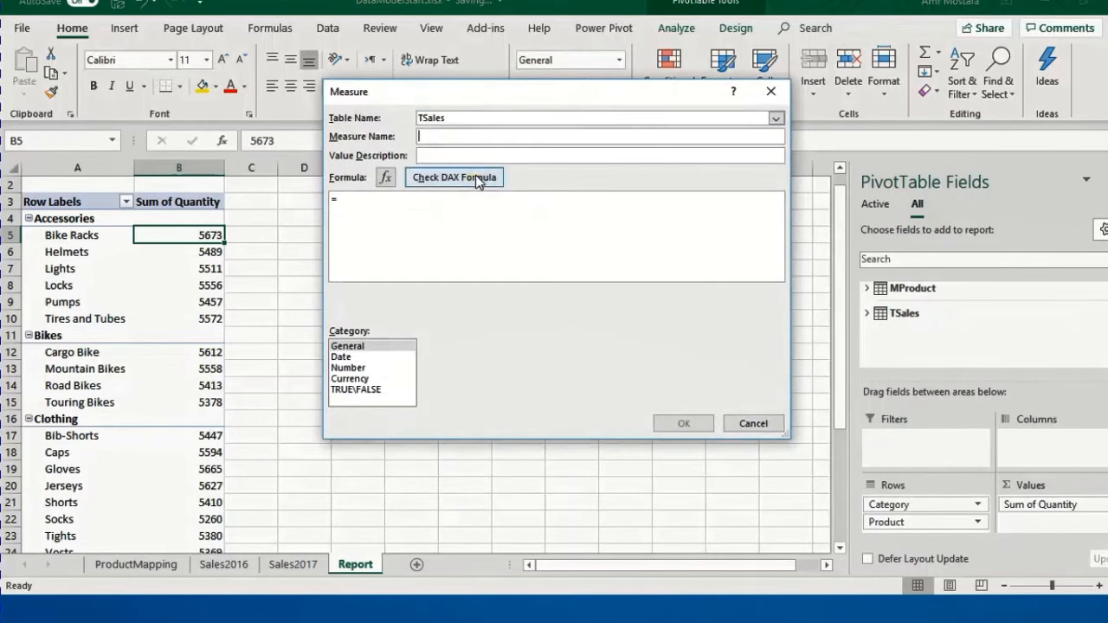
type("Sales")
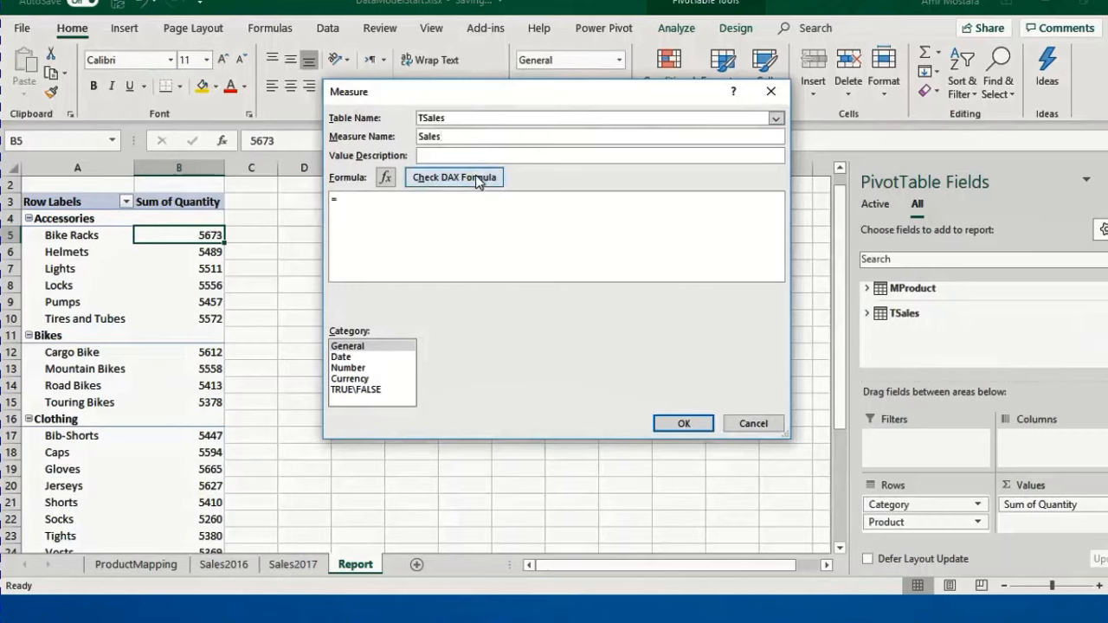
key("Tab")
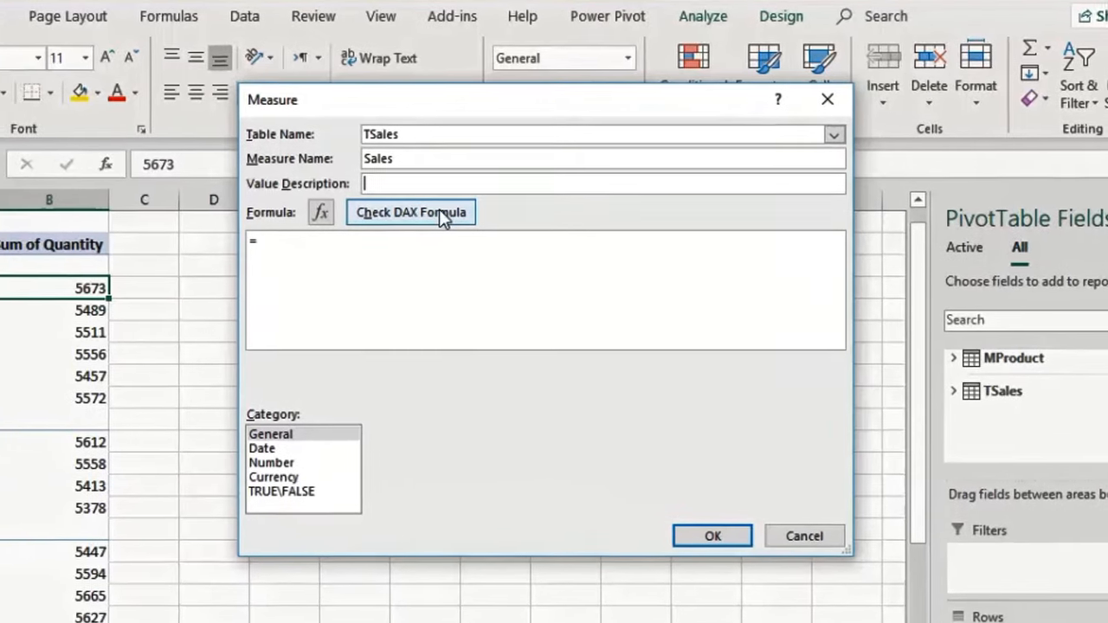
type("Sales")
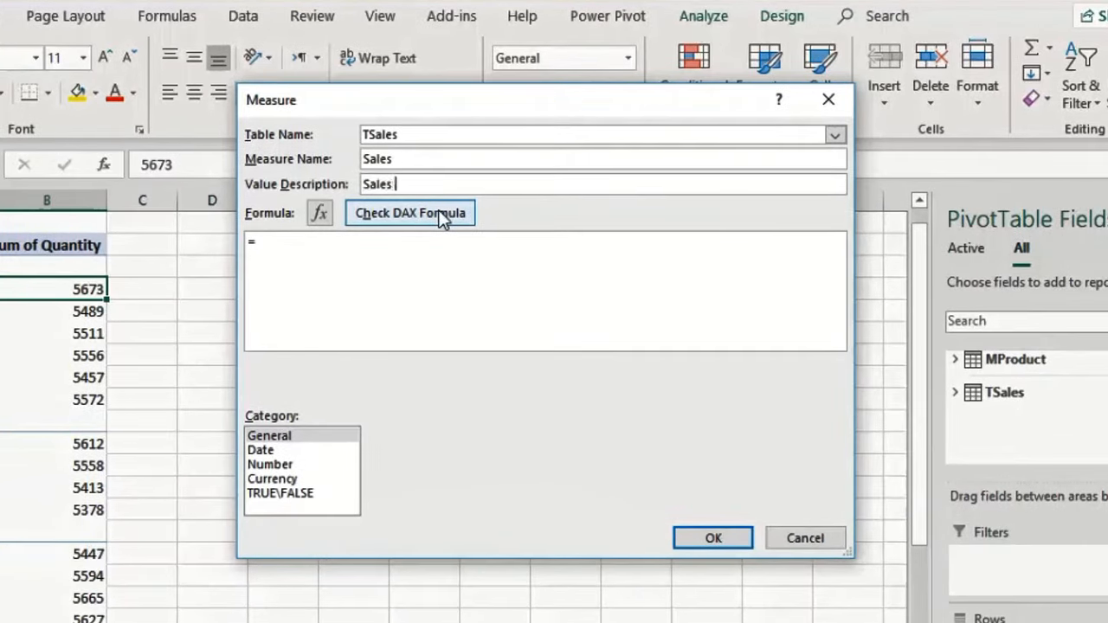
type(" Amount After Discount")
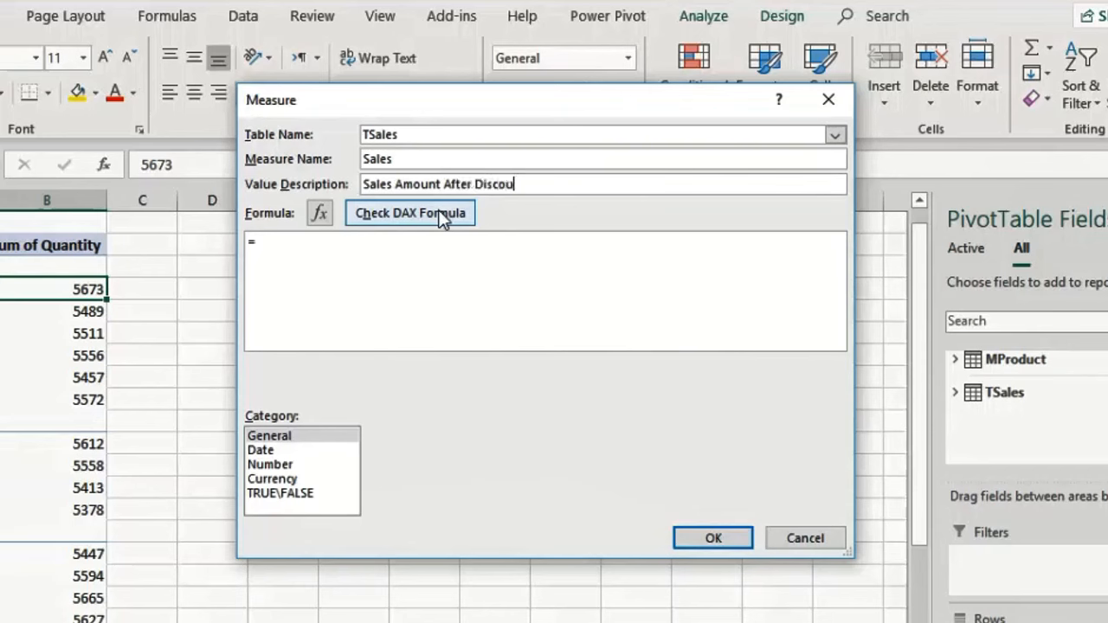
Step: Begin the measure's formula with the SUMX function and TSales as its table argument: =SUMX(TSales,
left_click(345, 247)
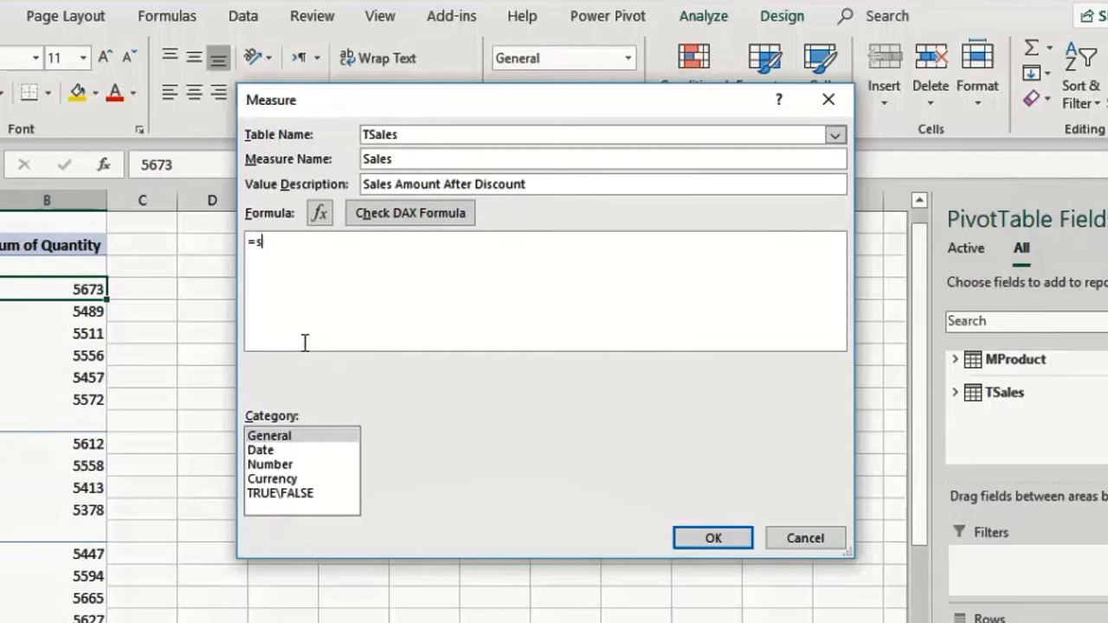
type("um")
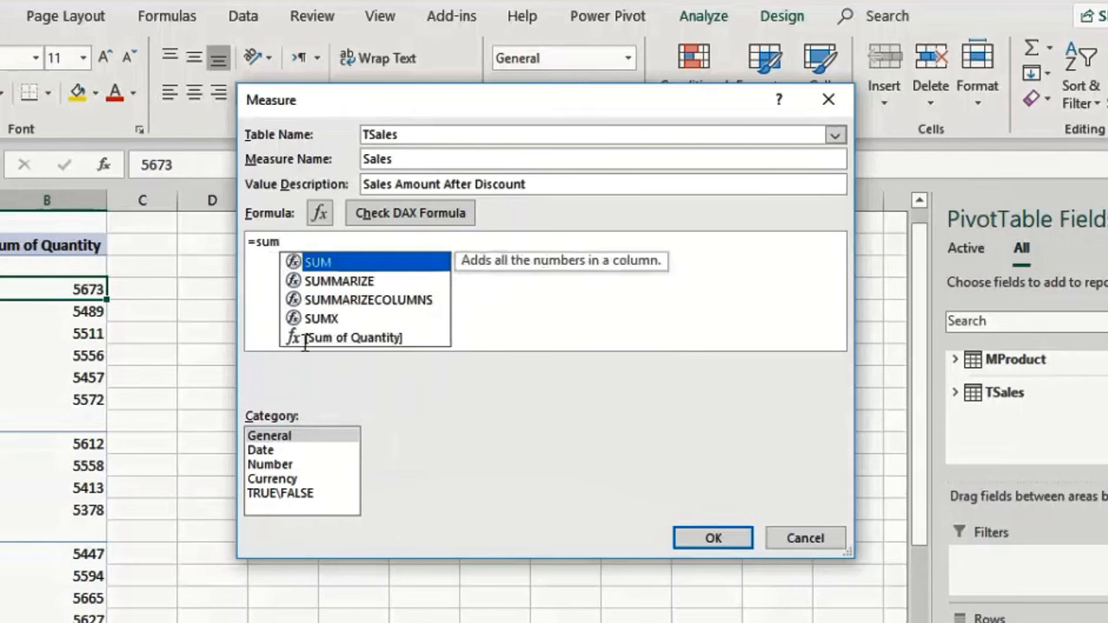
key("Down")
key("Down")
key("Down")
key("Tab")
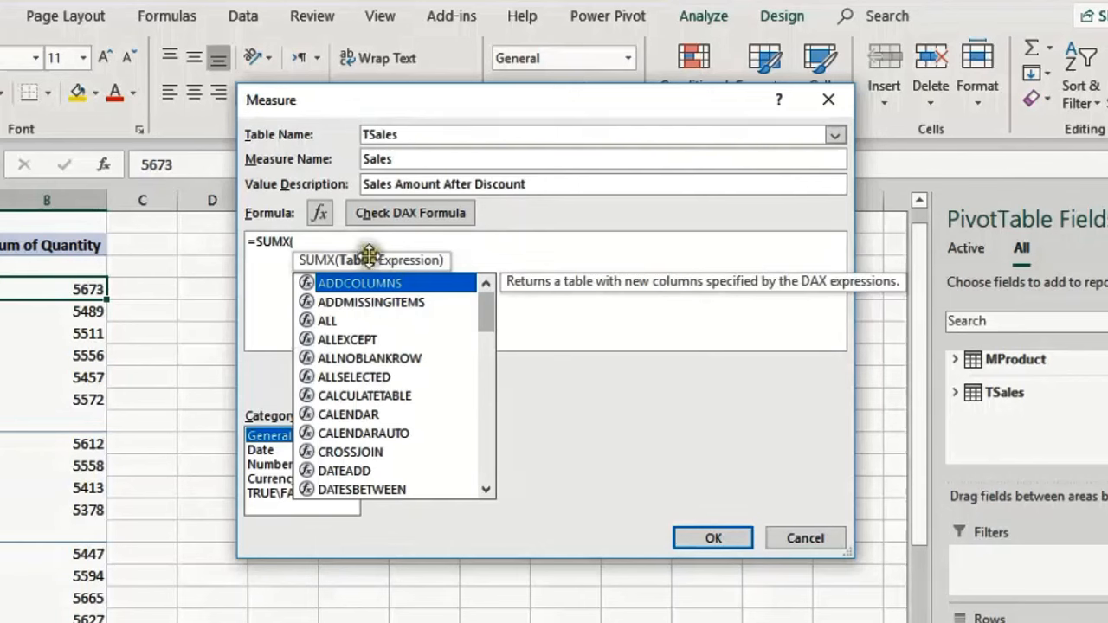
left_click(301, 239)
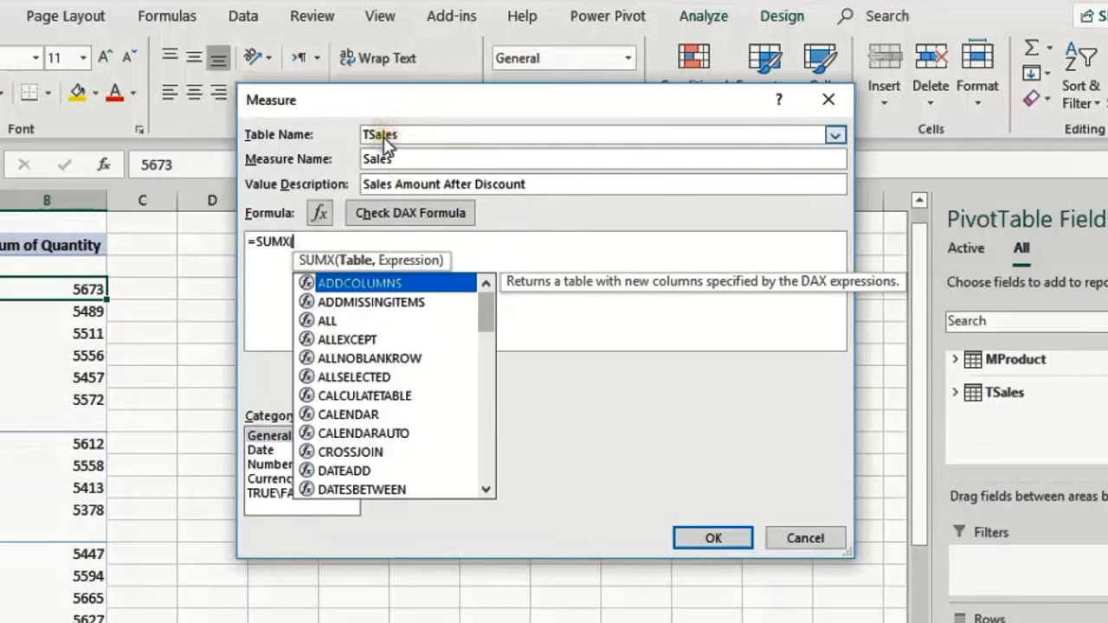
type("ts")
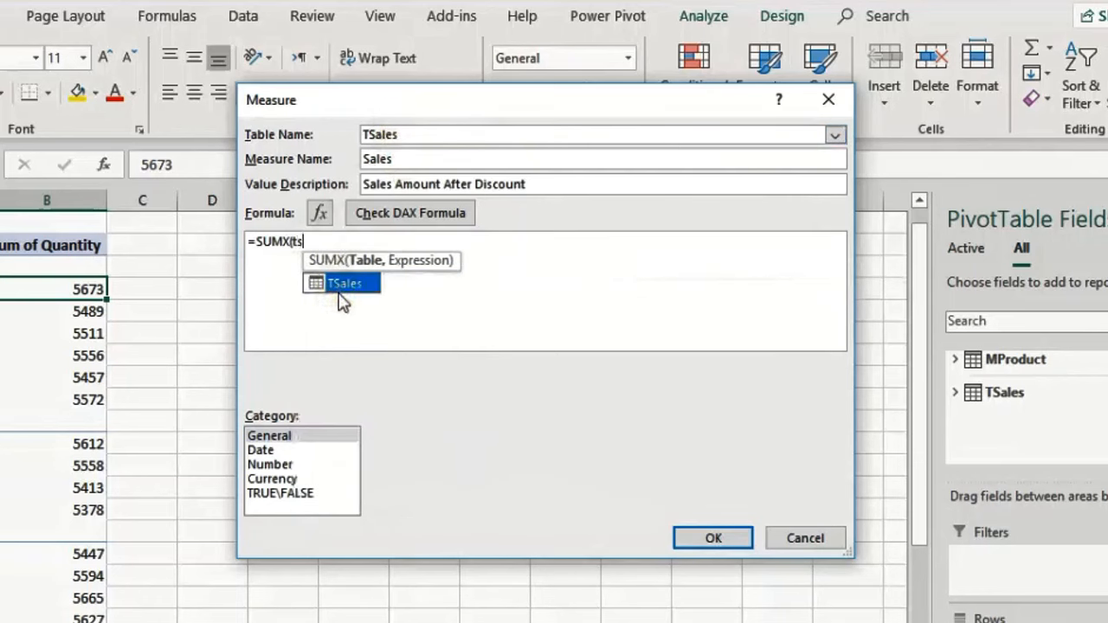
double_click(344, 284)
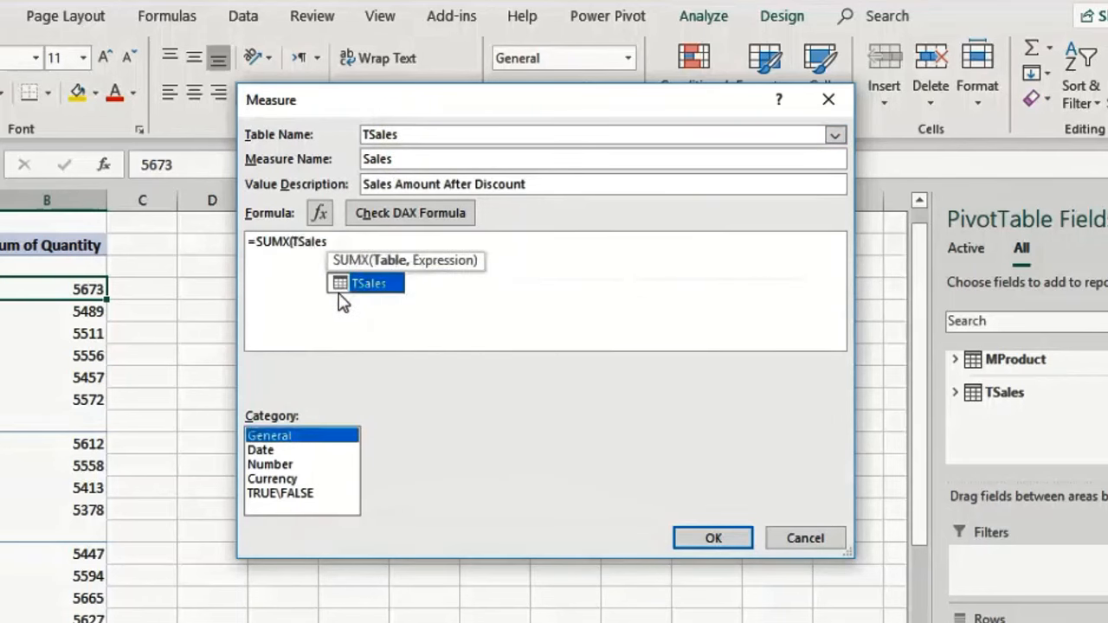
left_click(346, 245)
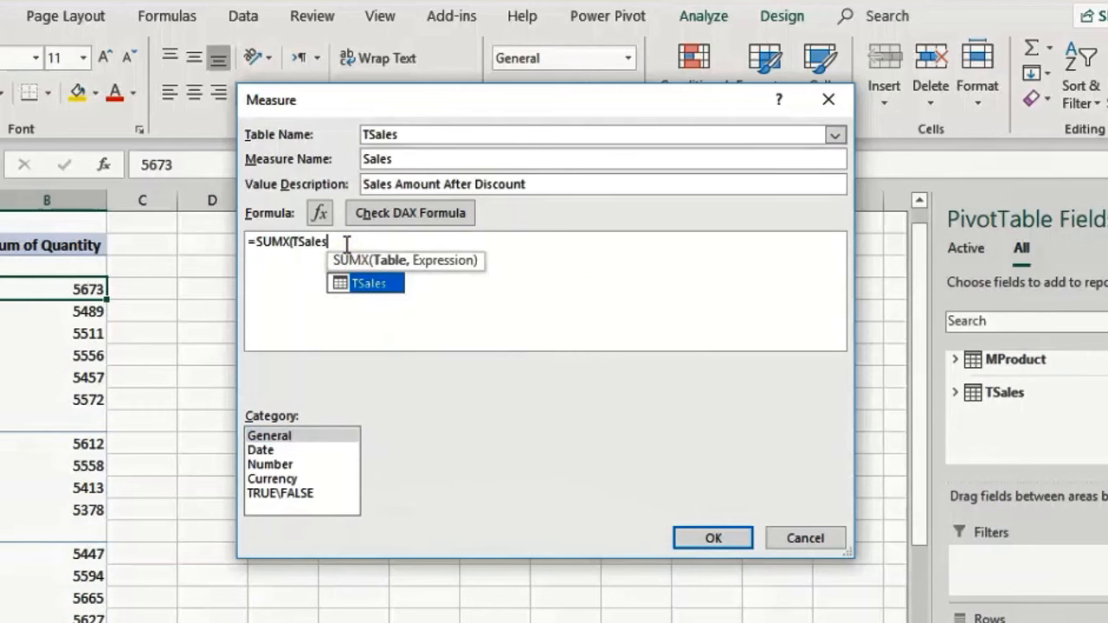
type(",")
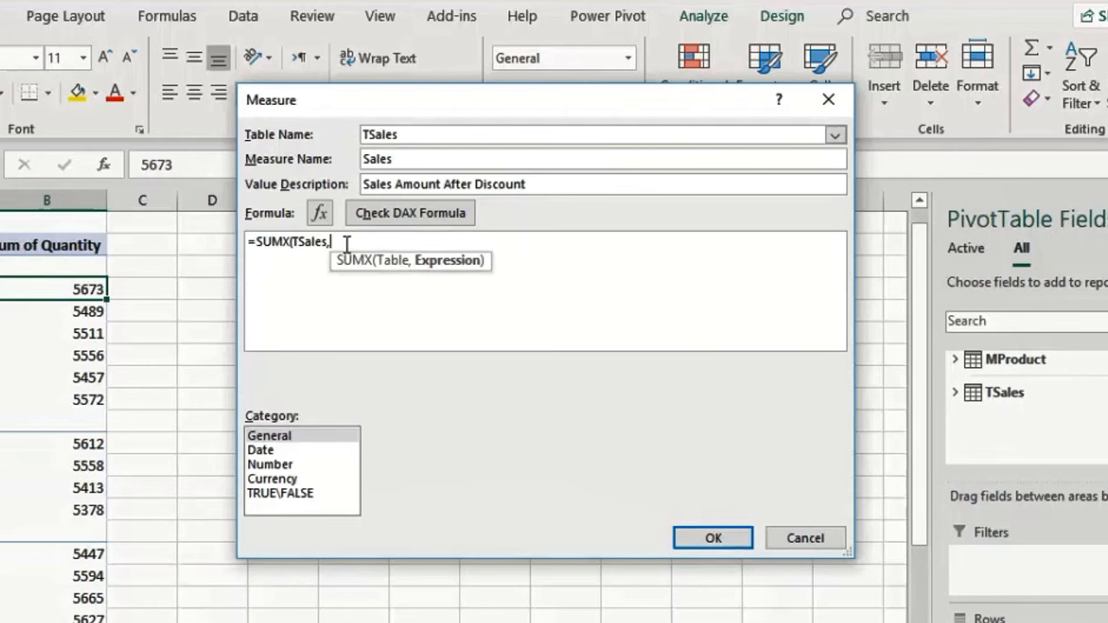
Step: Enter the discounted quantity as the start of the SUMX expression: TSales[Quantity]*(1-TSales[Discount])
type("ts")
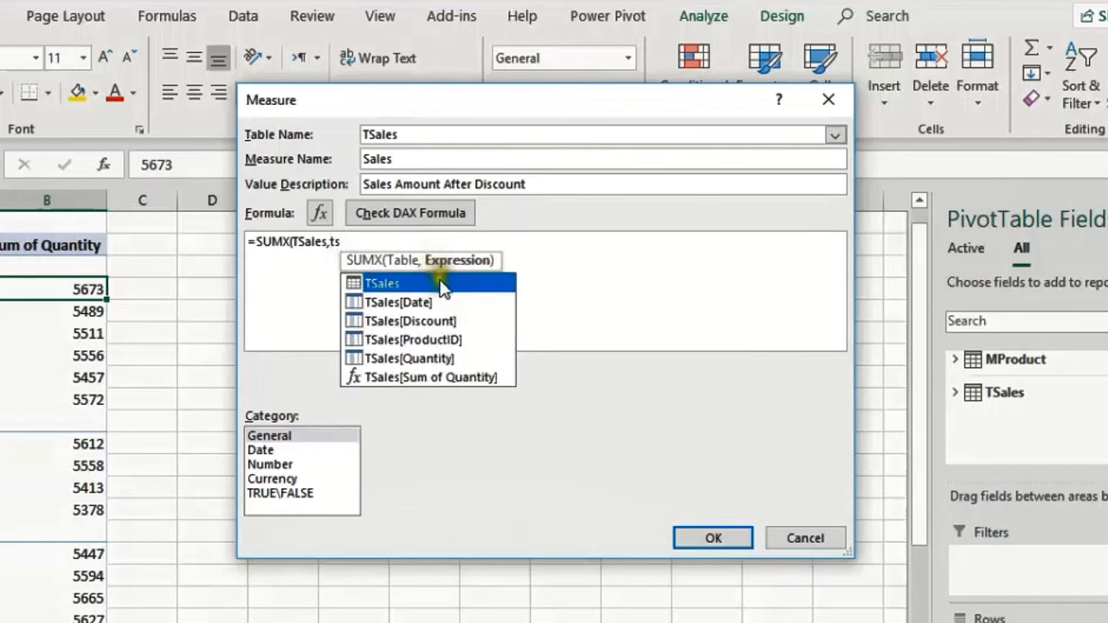
double_click(416, 357)
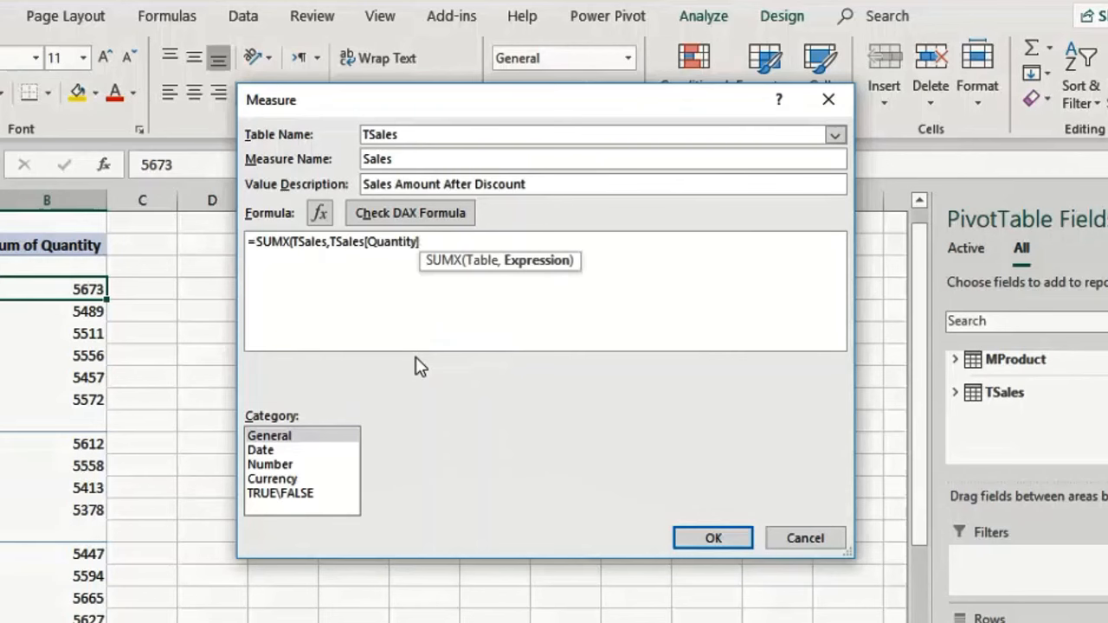
type("*")
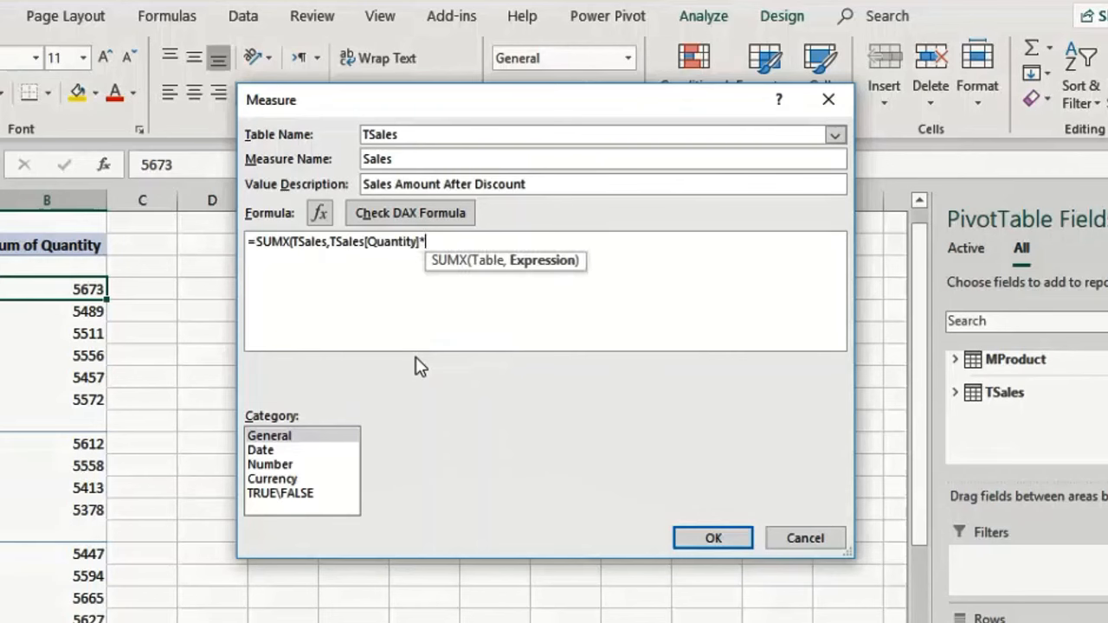
type("(1-")
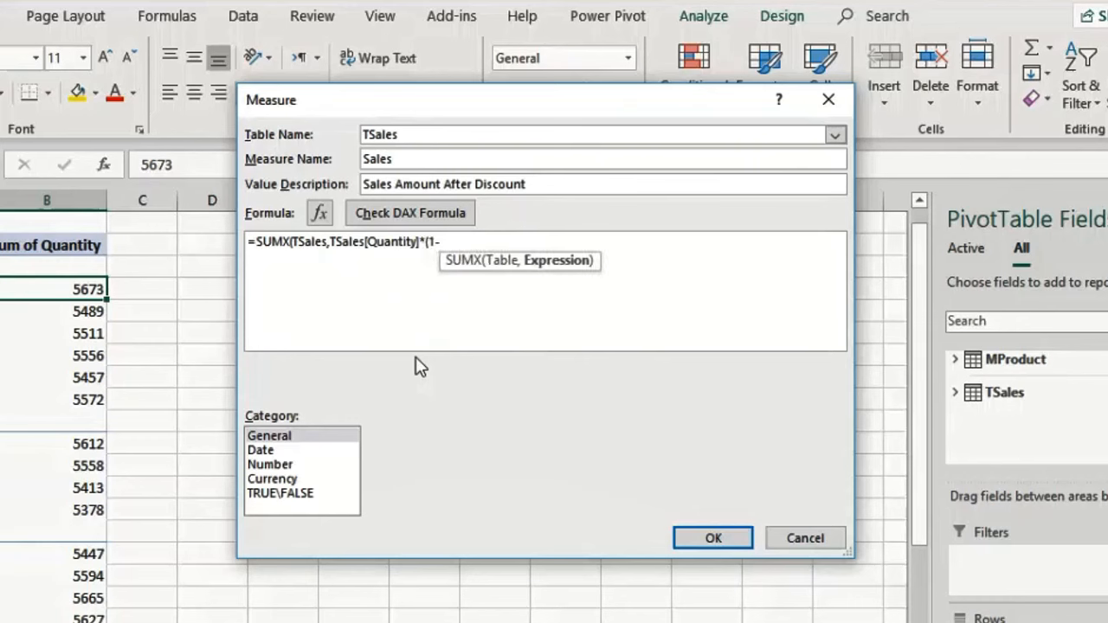
type("dis")
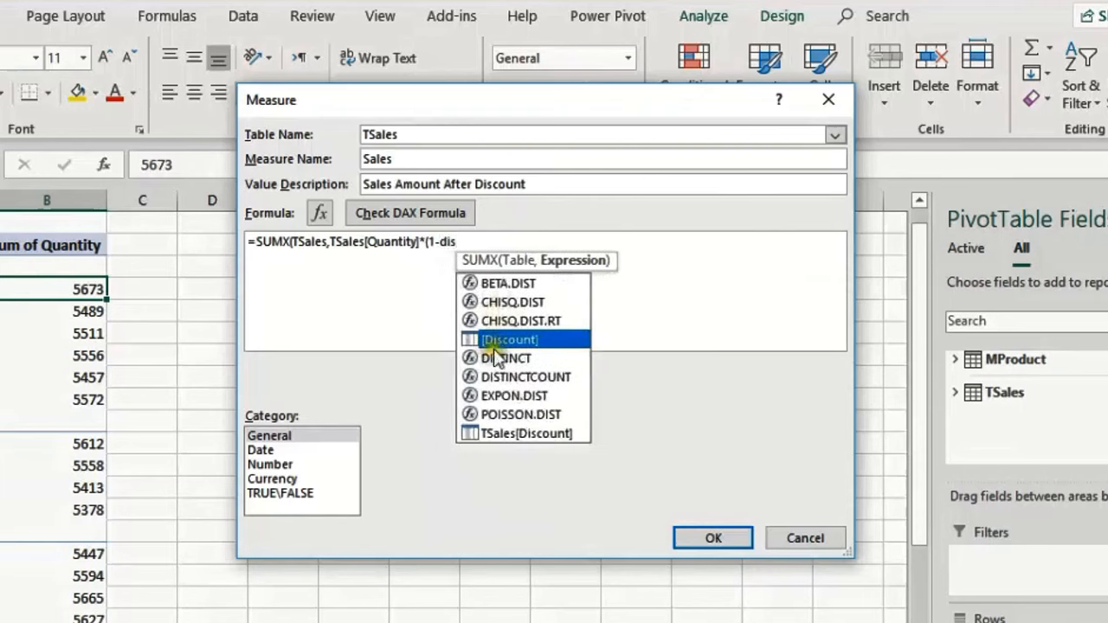
left_click(504, 435)
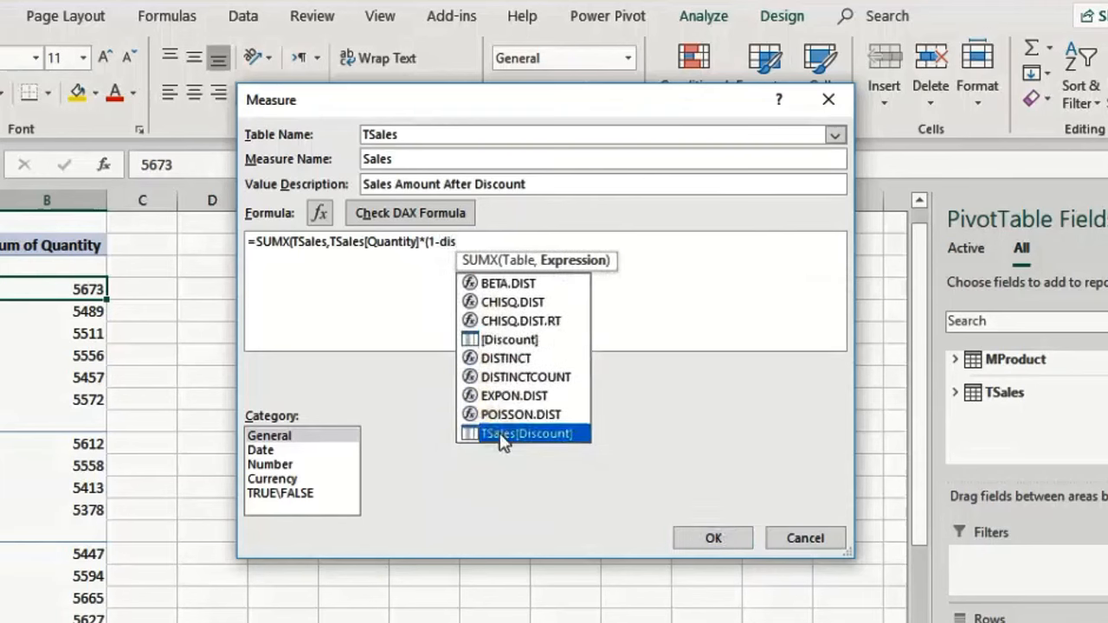
double_click(504, 436)
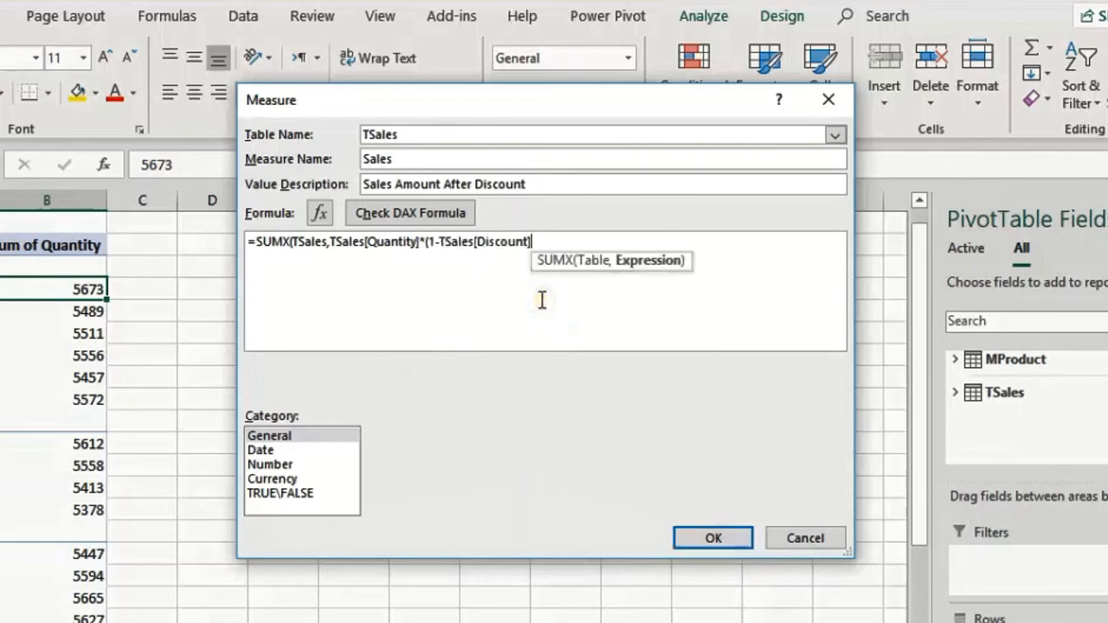
type(")")
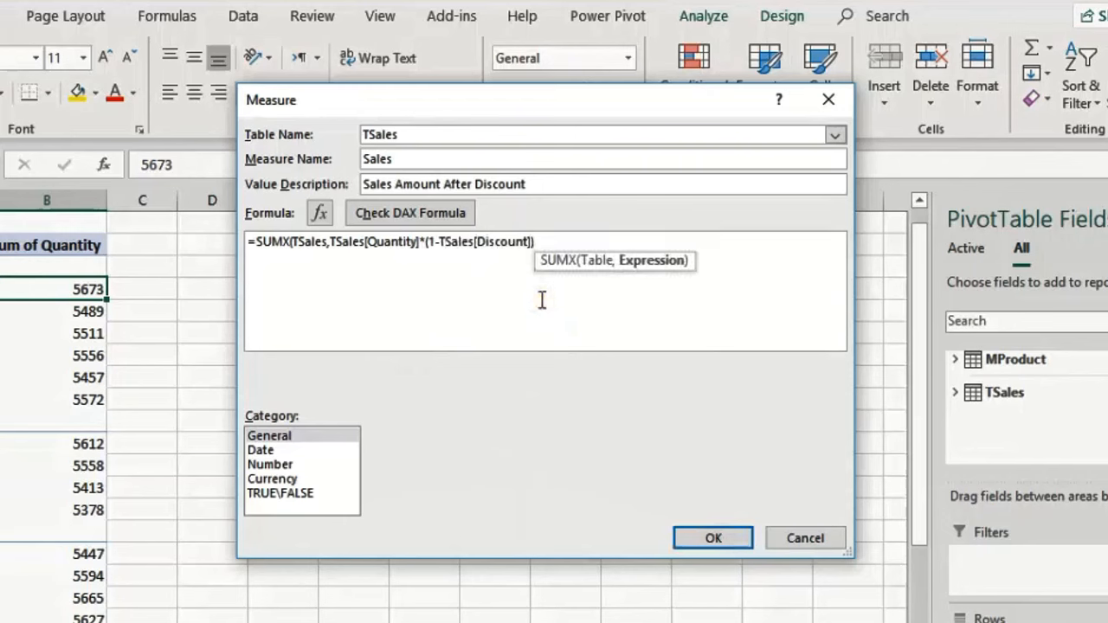
Step: Multiply the expression by the related product price, *RELATED(MProduct[Price]), and close the SUMX function
type("*")
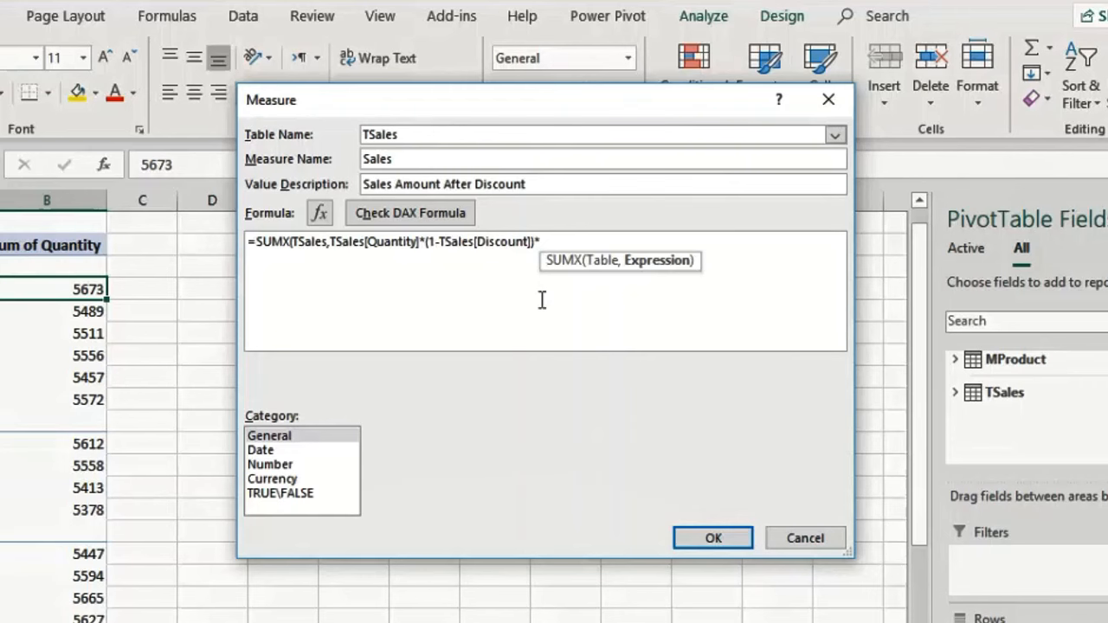
type("relat")
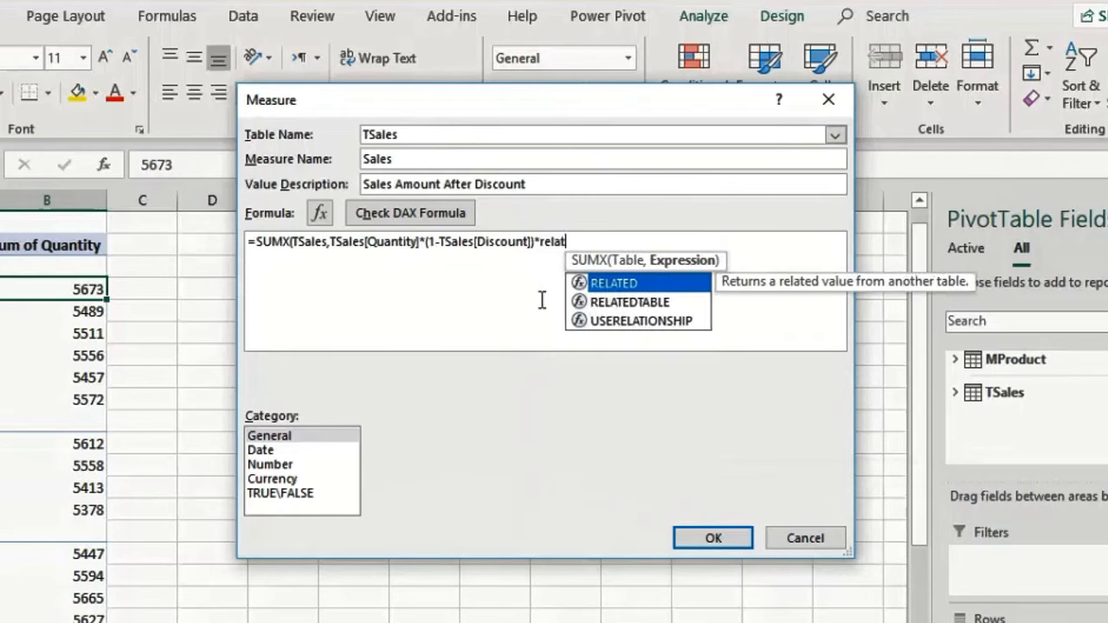
key("Tab")
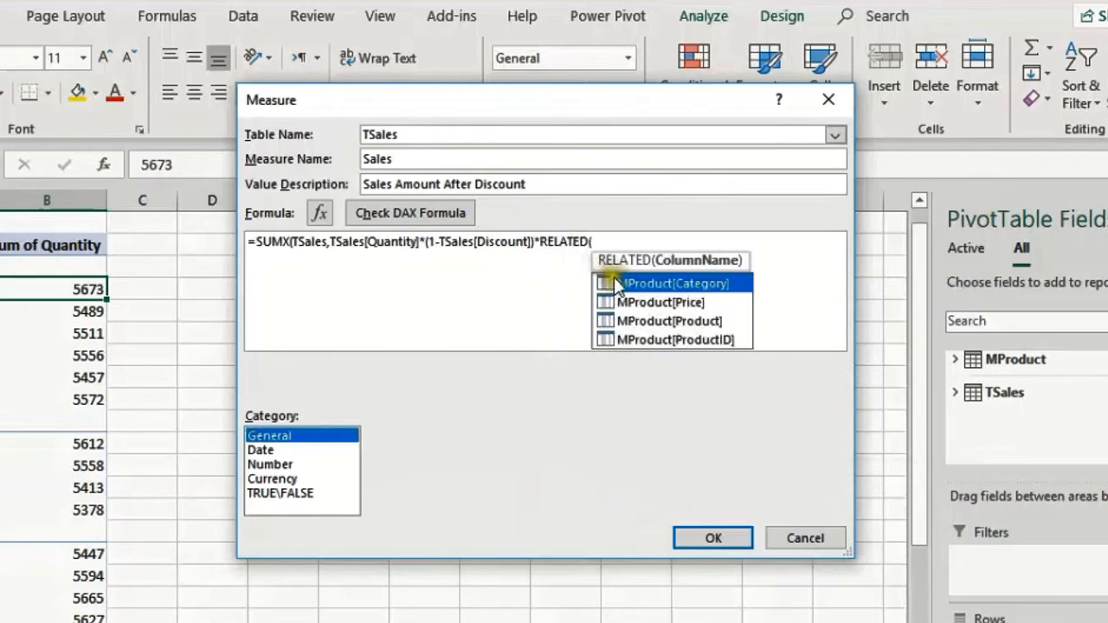
left_click(599, 245)
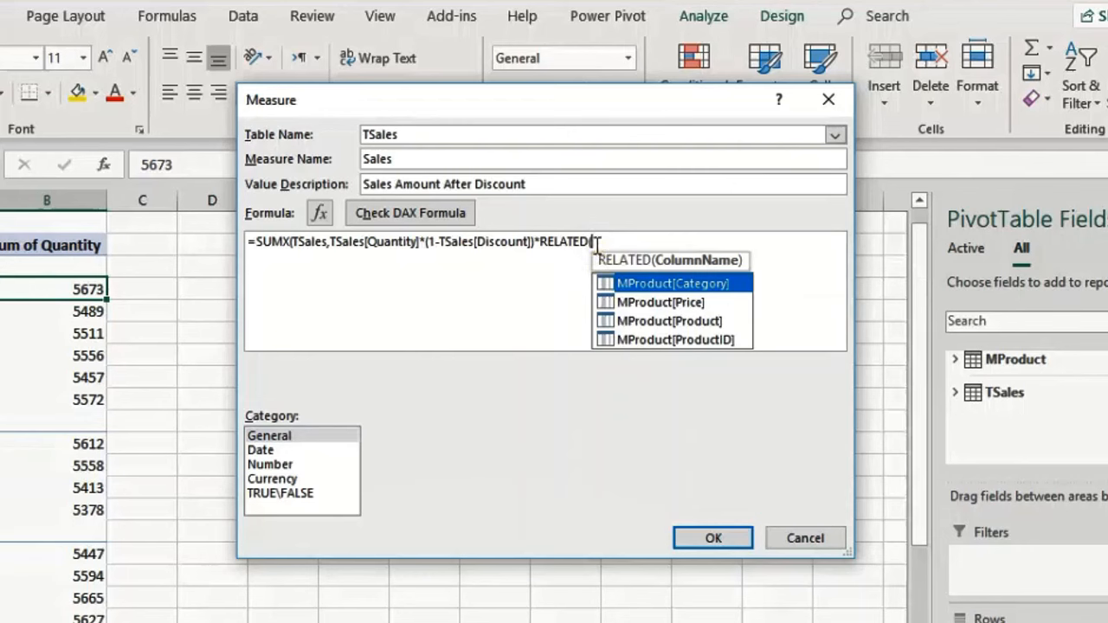
left_click(686, 305)
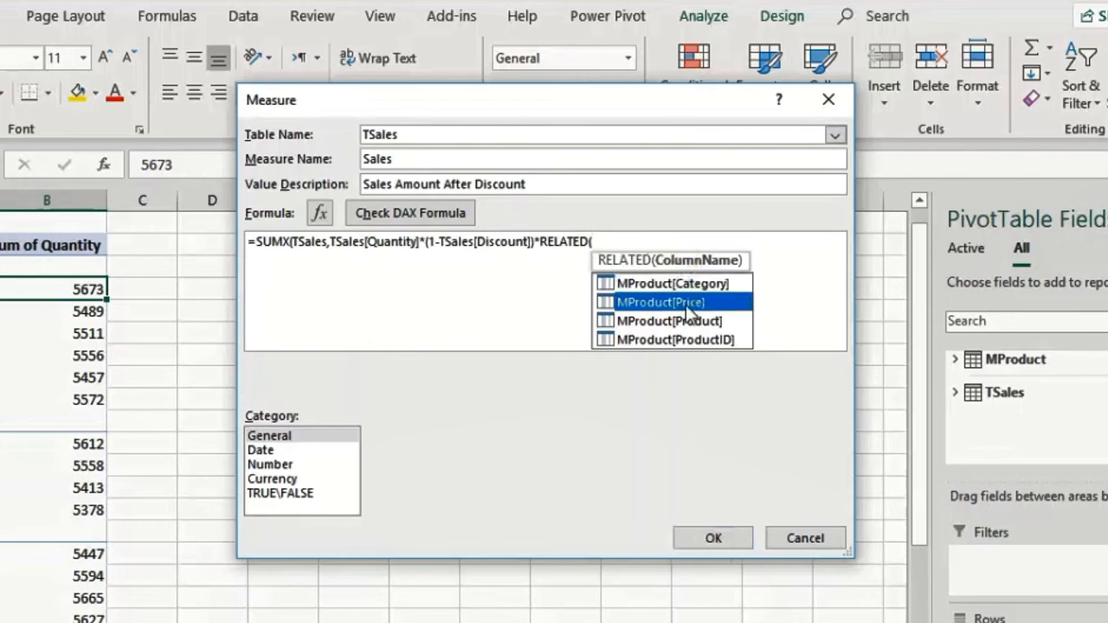
double_click(685, 304)
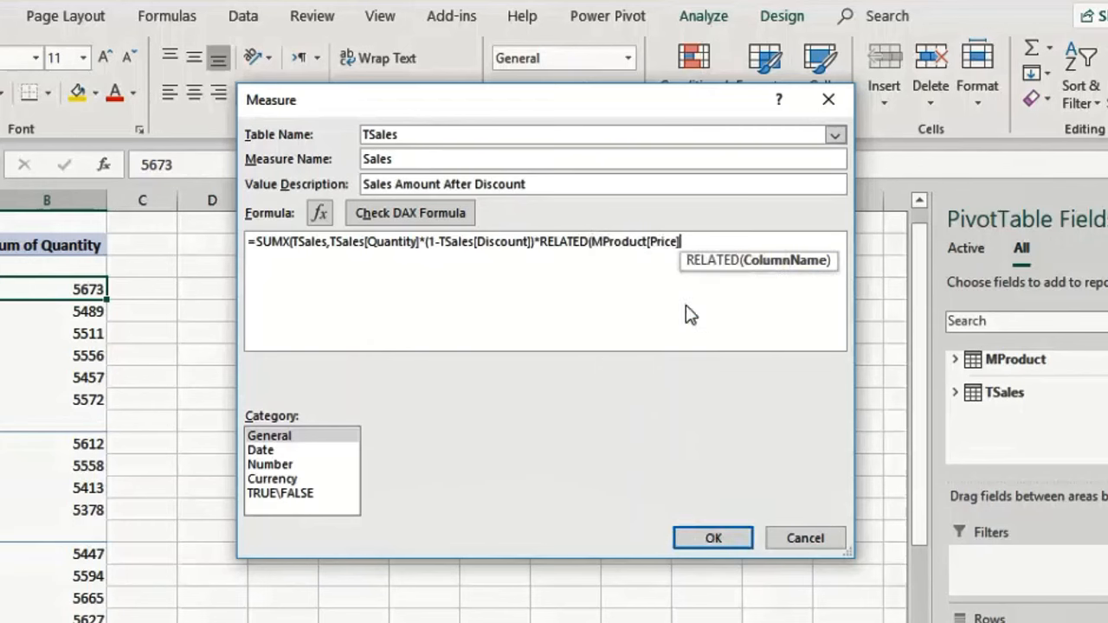
type(")")
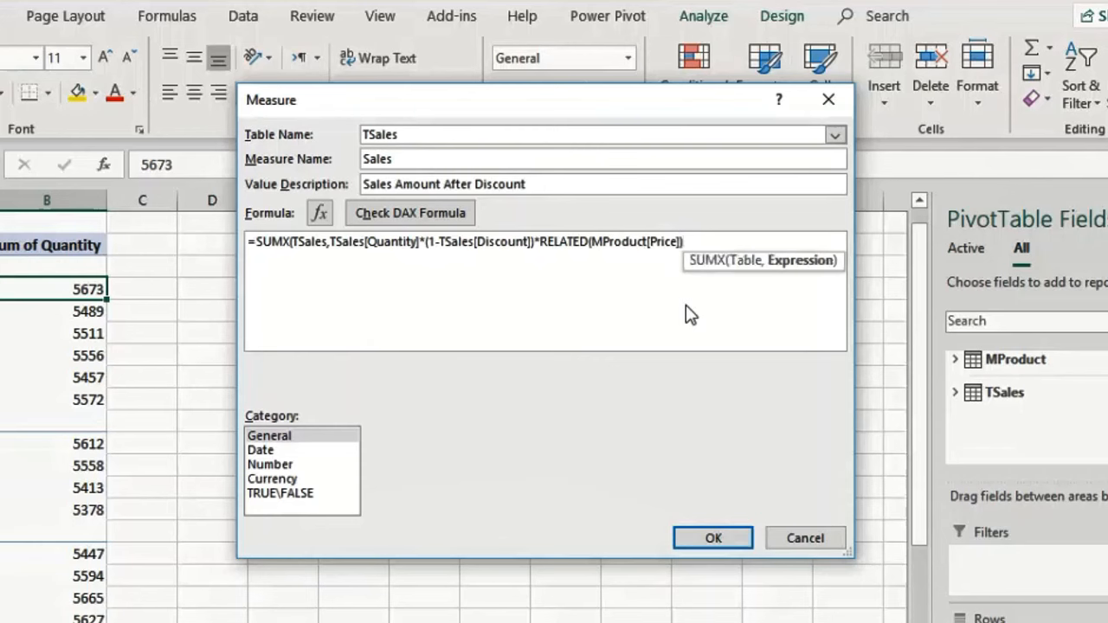
type(")")
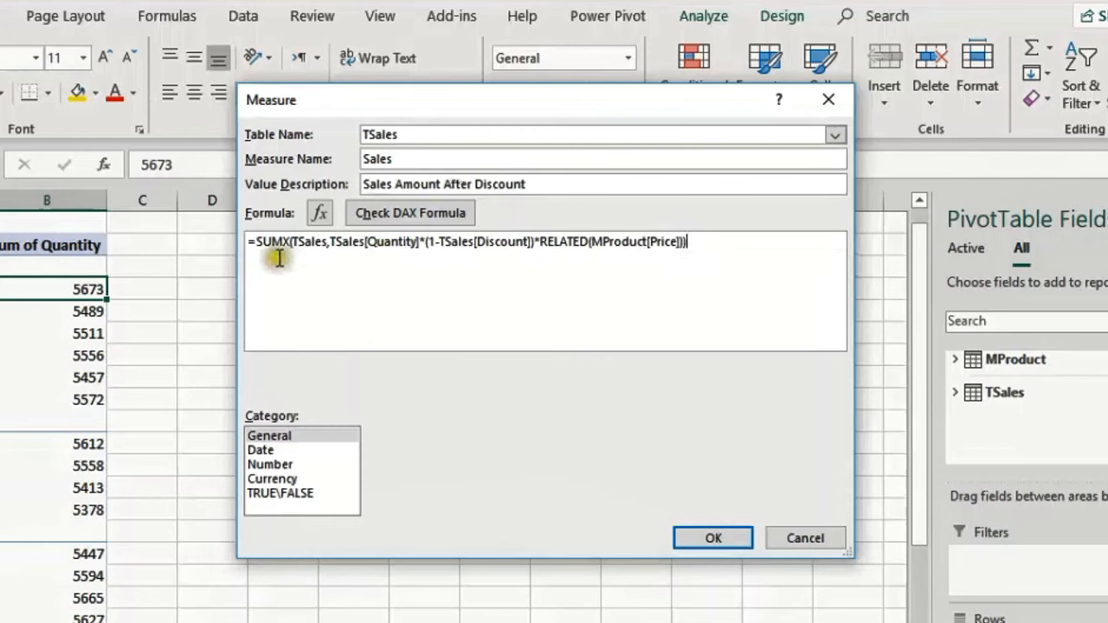
Step: Check the DAX formula, format the Sales measure as Currency with the $ symbol and 0 decimal places, and create it
left_click(389, 222)
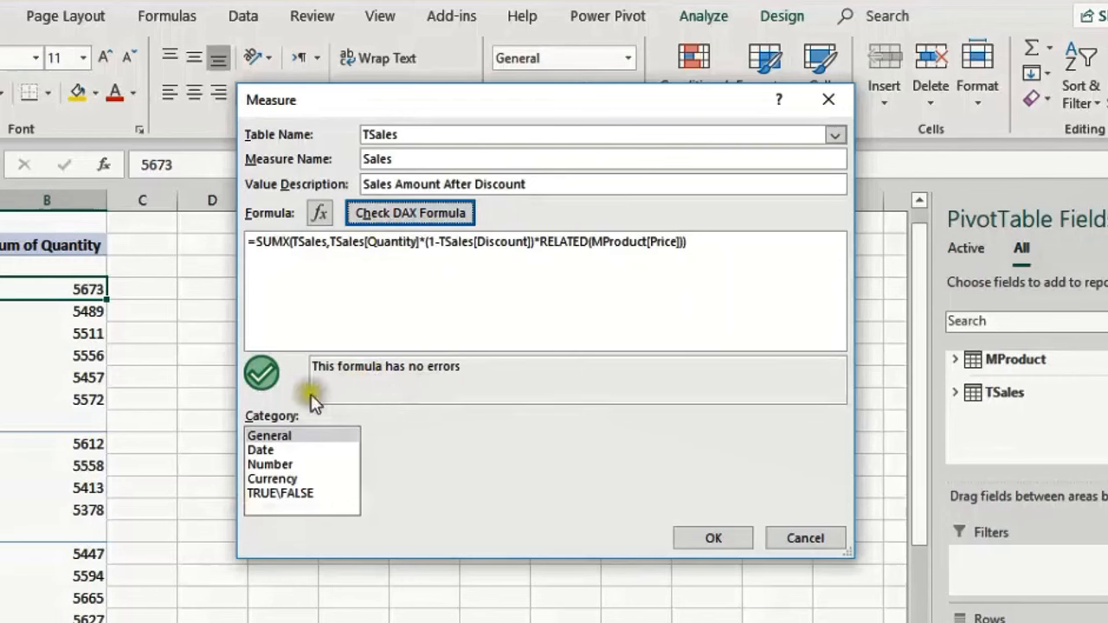
left_click(288, 481)
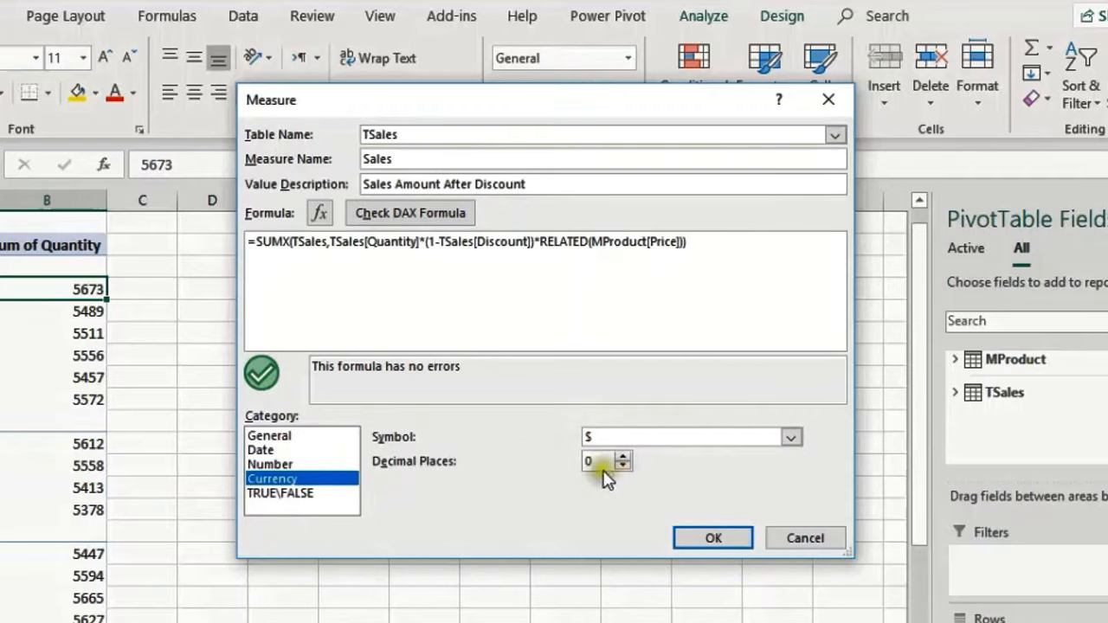
left_click(712, 537)
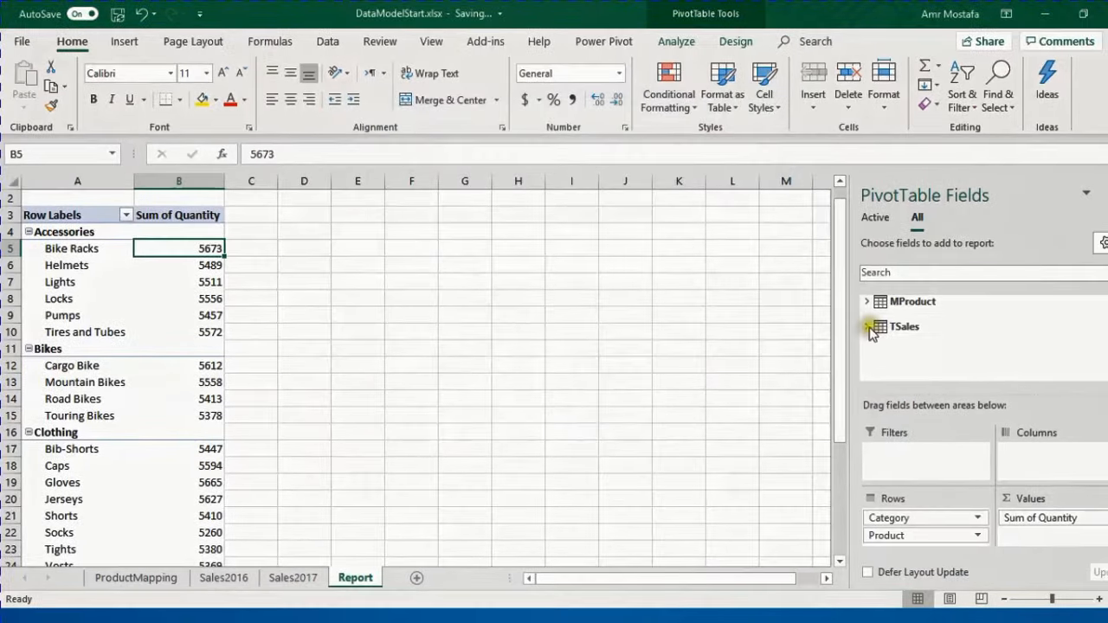
Step: Add the Sales measure from the TSales table to the PivotTable's values, below Sum of Quantity
left_click(869, 328)
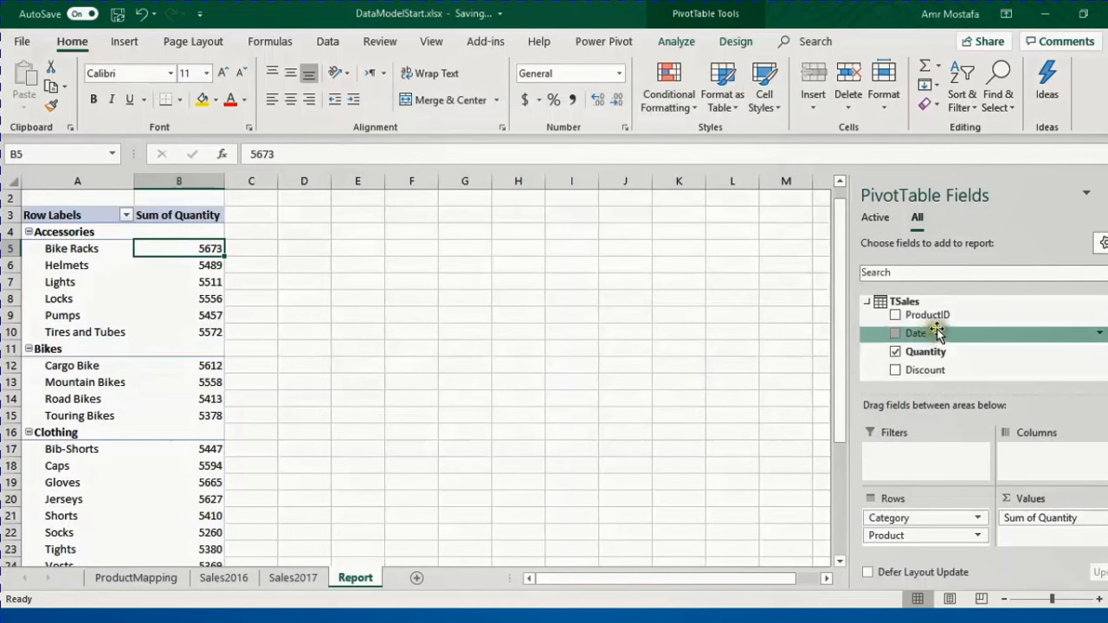
scroll(938, 334, "down", 1)
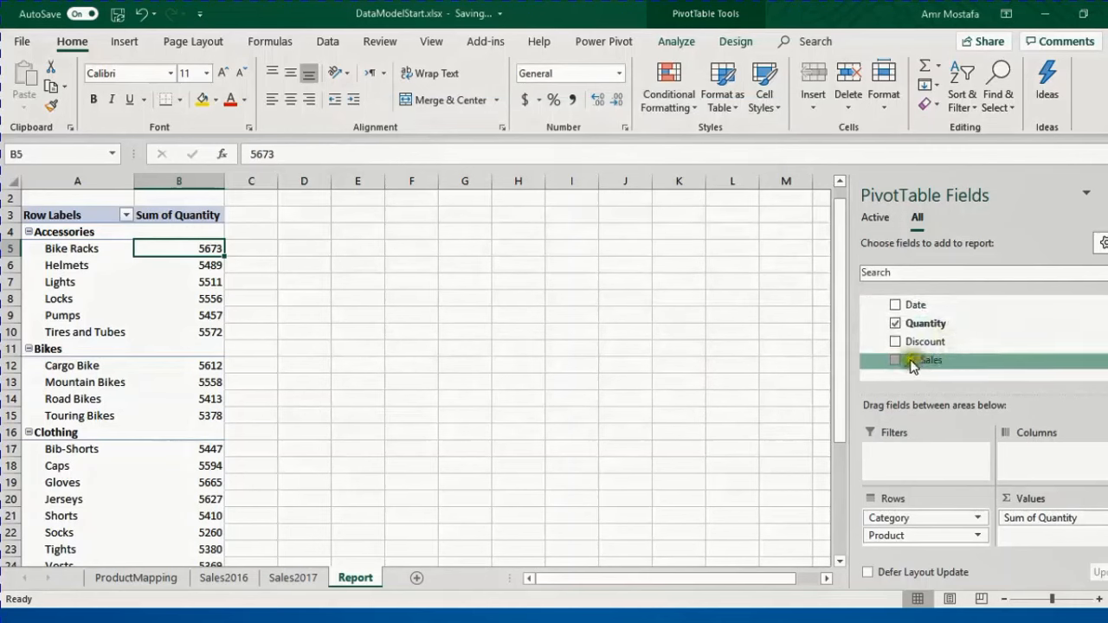
left_click_drag(915, 359, 1058, 536)
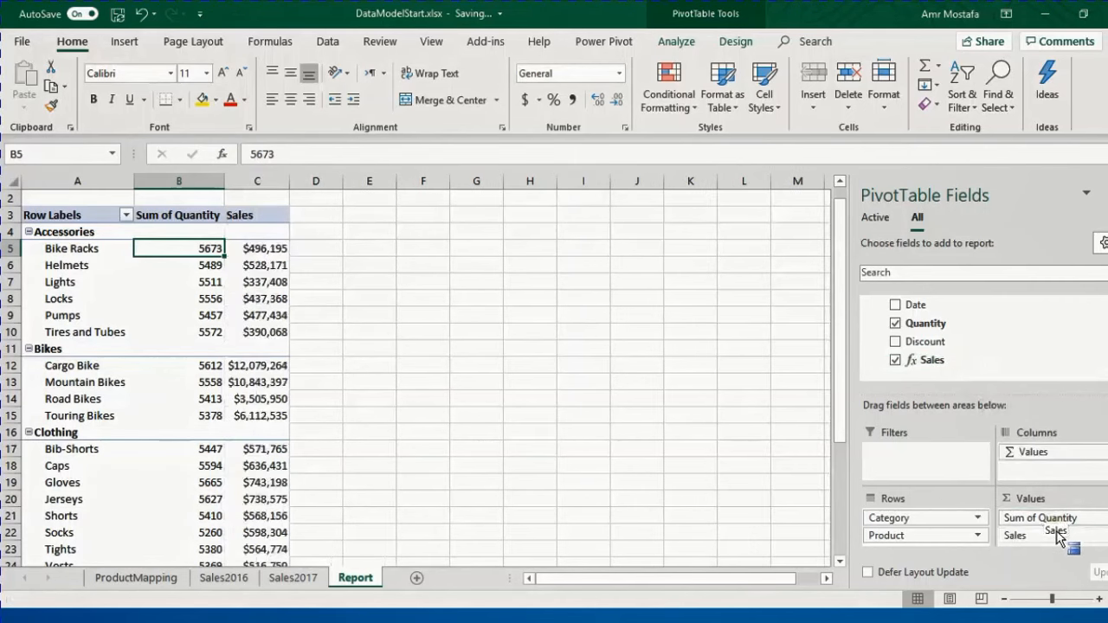
Step: Format the PivotTable's Sum of Quantity values as Number with a thousands separator and no decimals
left_click(266, 252)
left_click(265, 266)
left_click(202, 247)
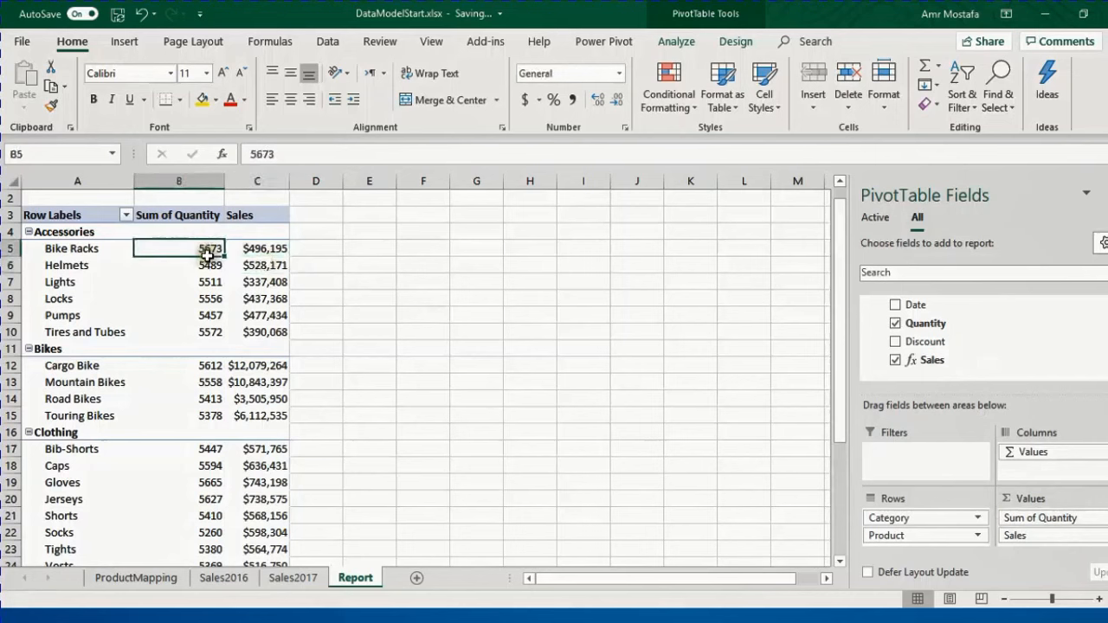
left_click(260, 250)
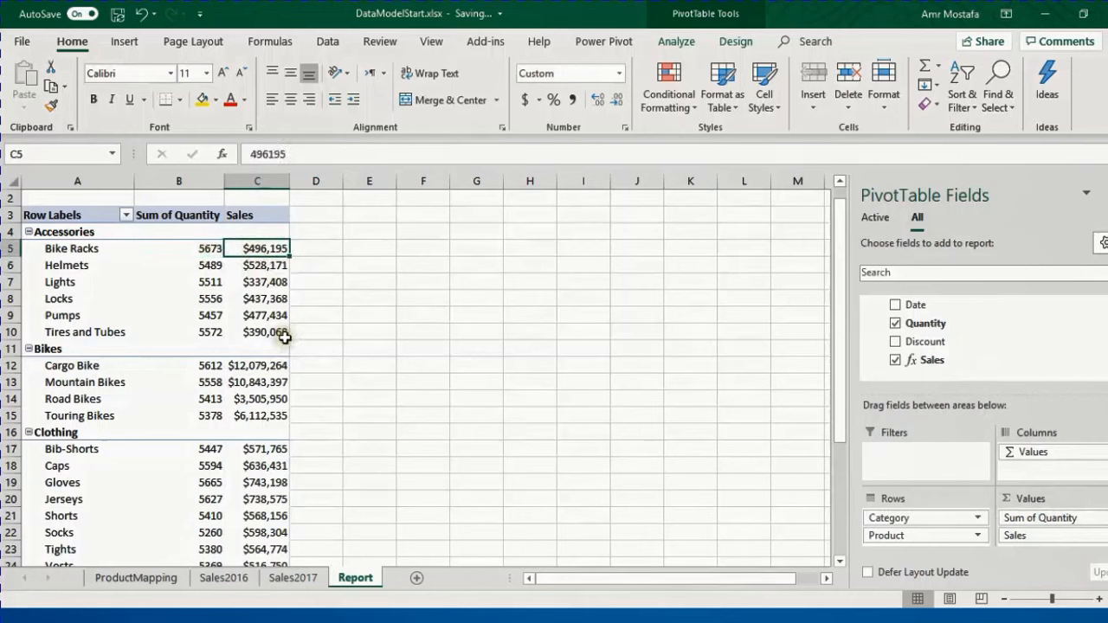
mouse_move(284, 337)
left_click(212, 248)
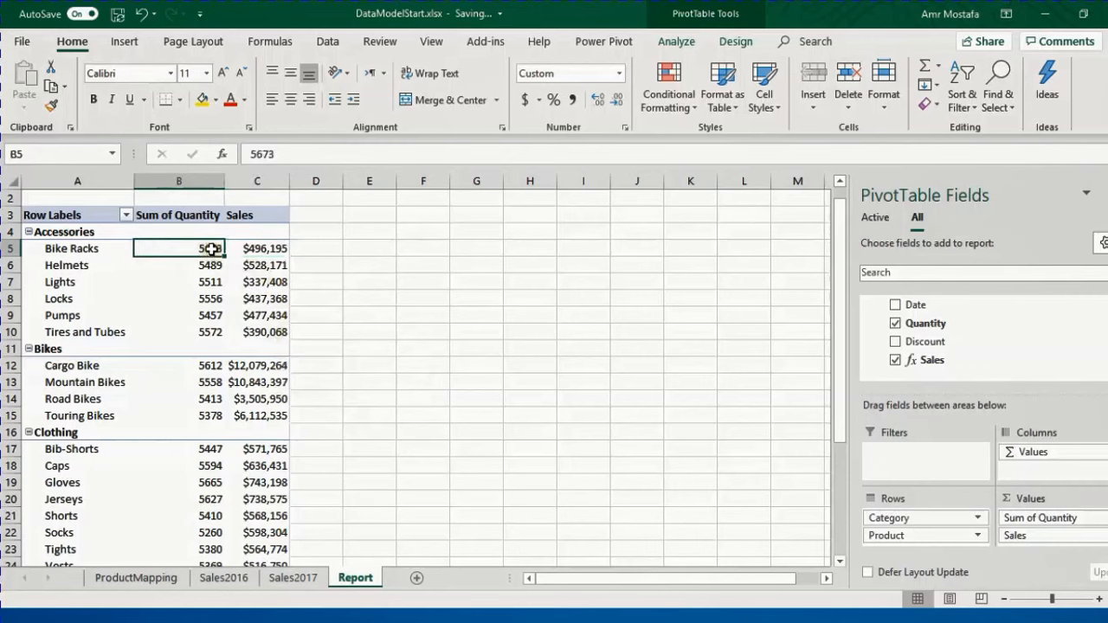
right_click(212, 249)
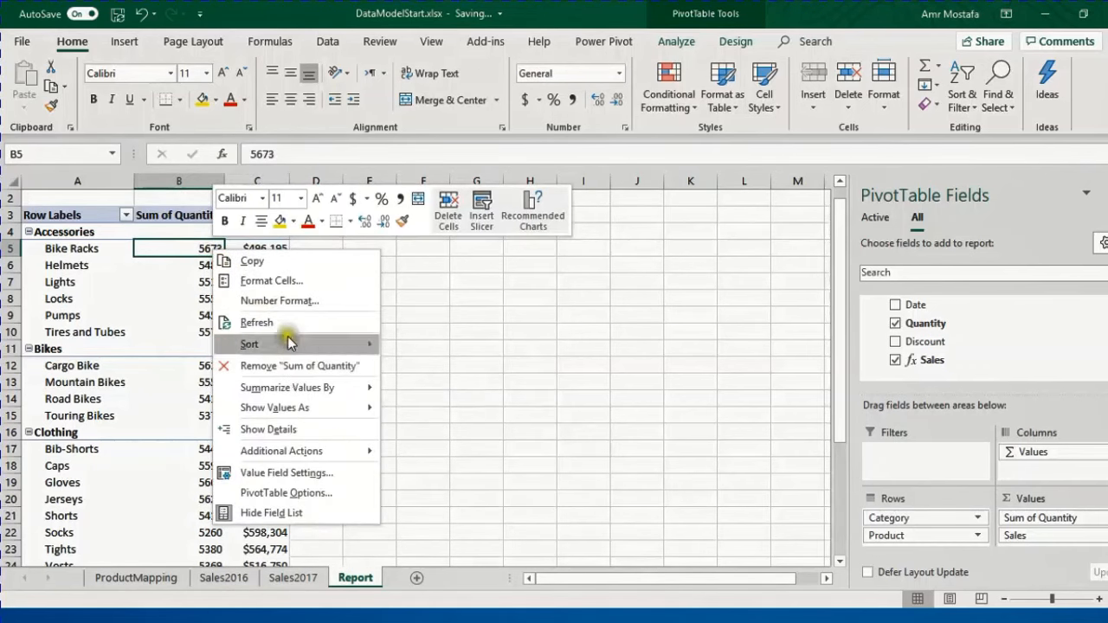
left_click(281, 301)
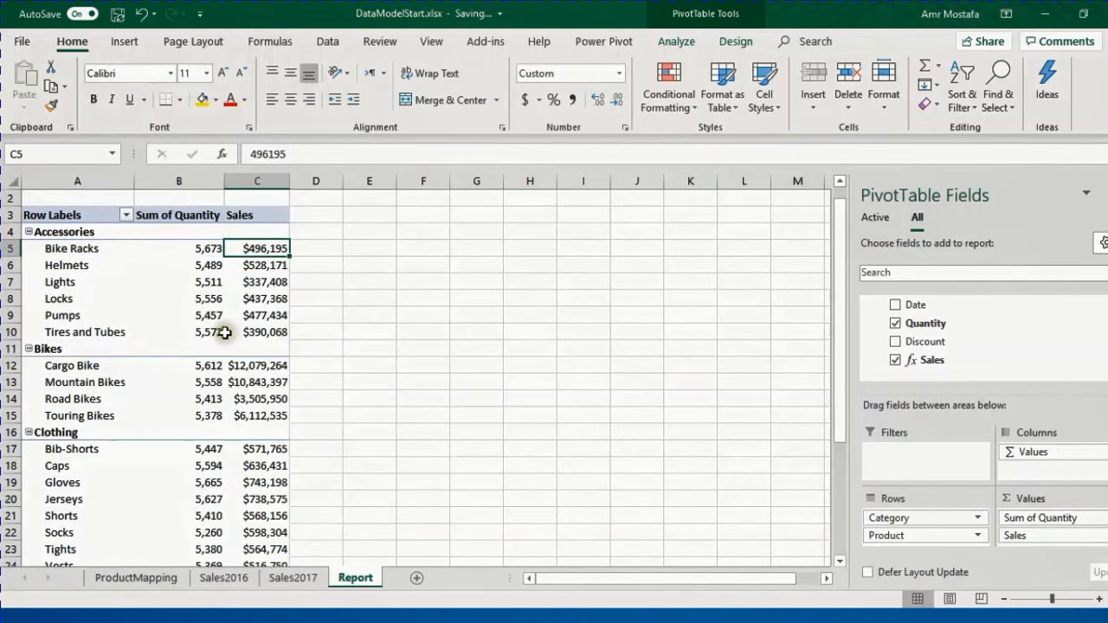
scroll(224, 333, "down", 5)
scroll(225, 333, "up", 5)
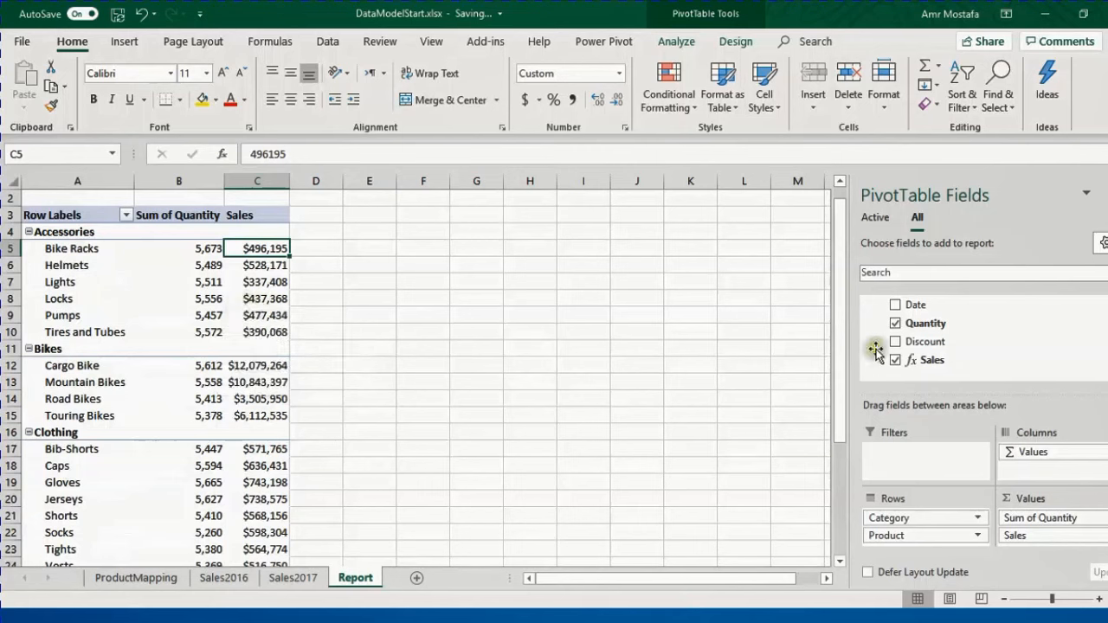
Step: Start a new measure in the TSales table named EffectivePrice with the description "Average Price After Discount"
scroll(874, 351, "up", 2)
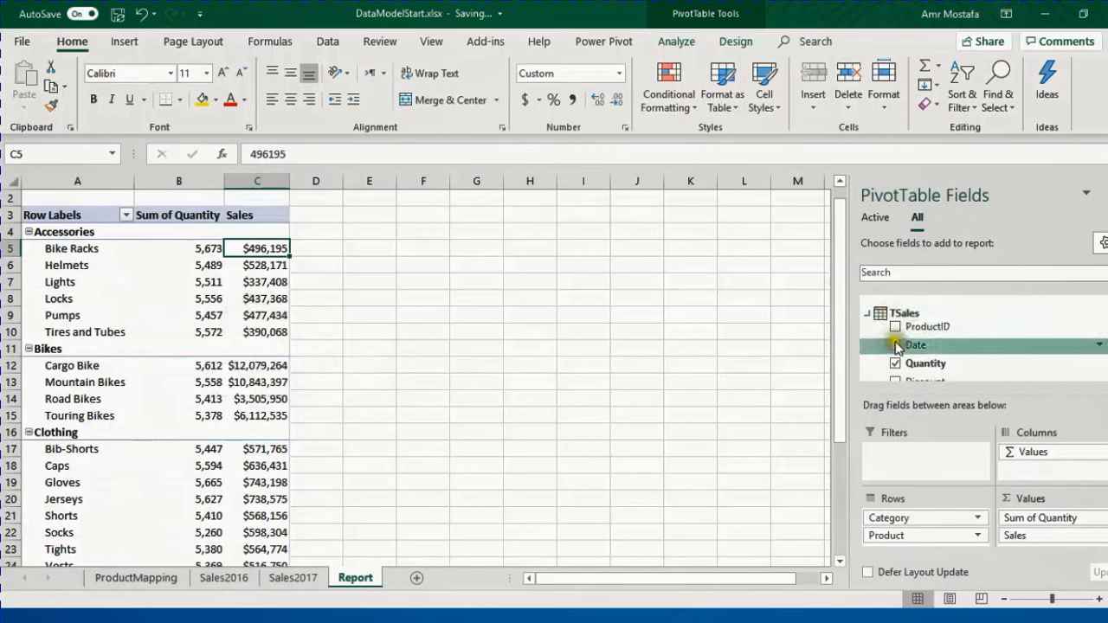
left_click(208, 266)
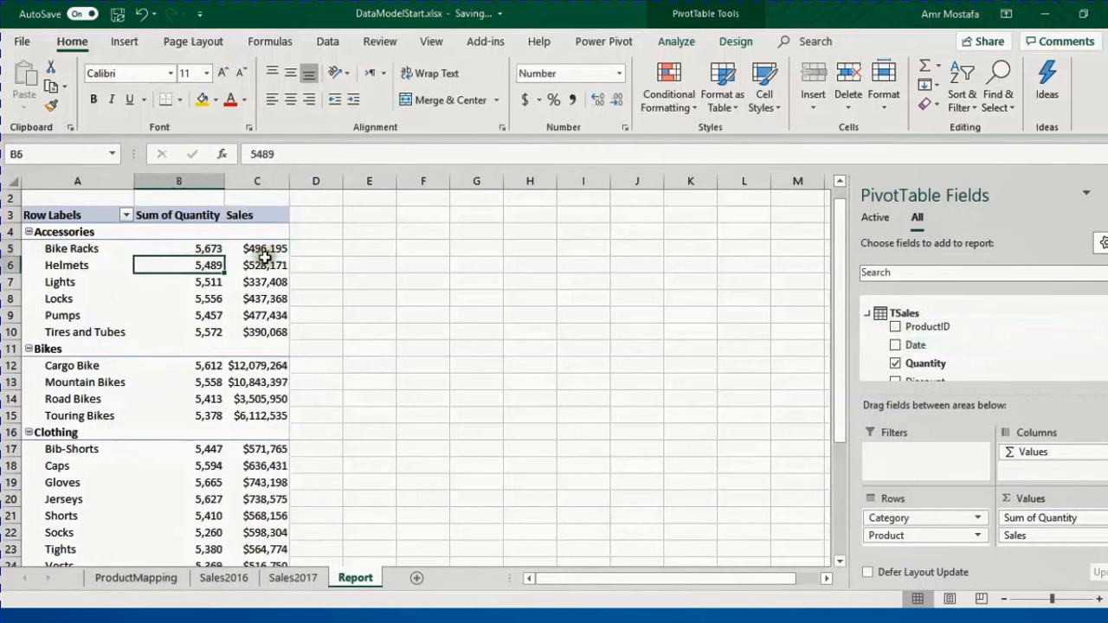
left_click(251, 266)
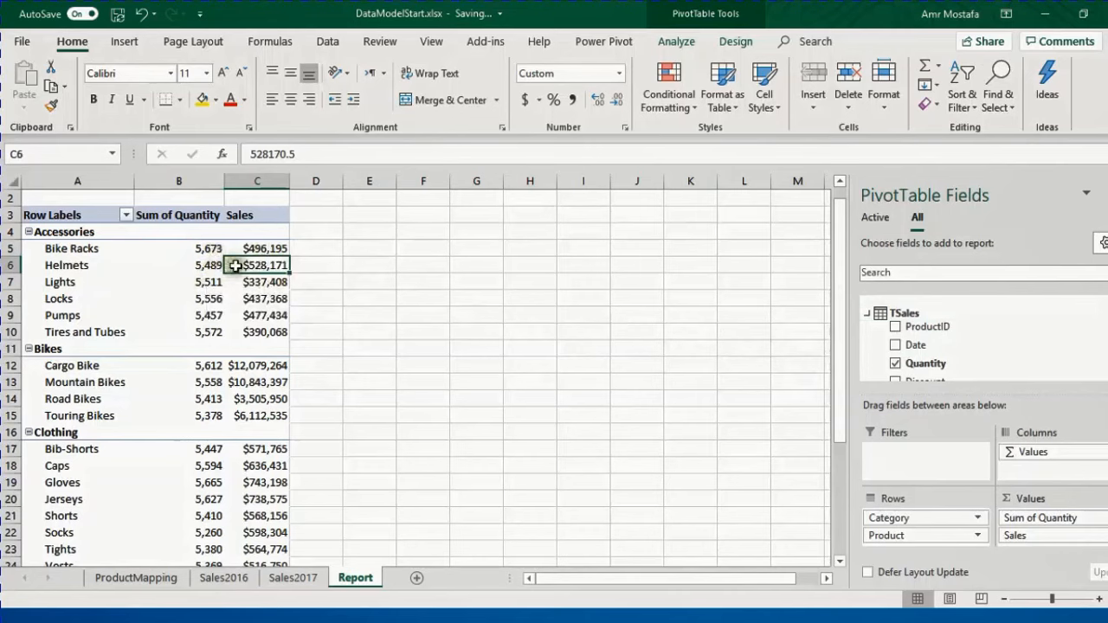
right_click(900, 317)
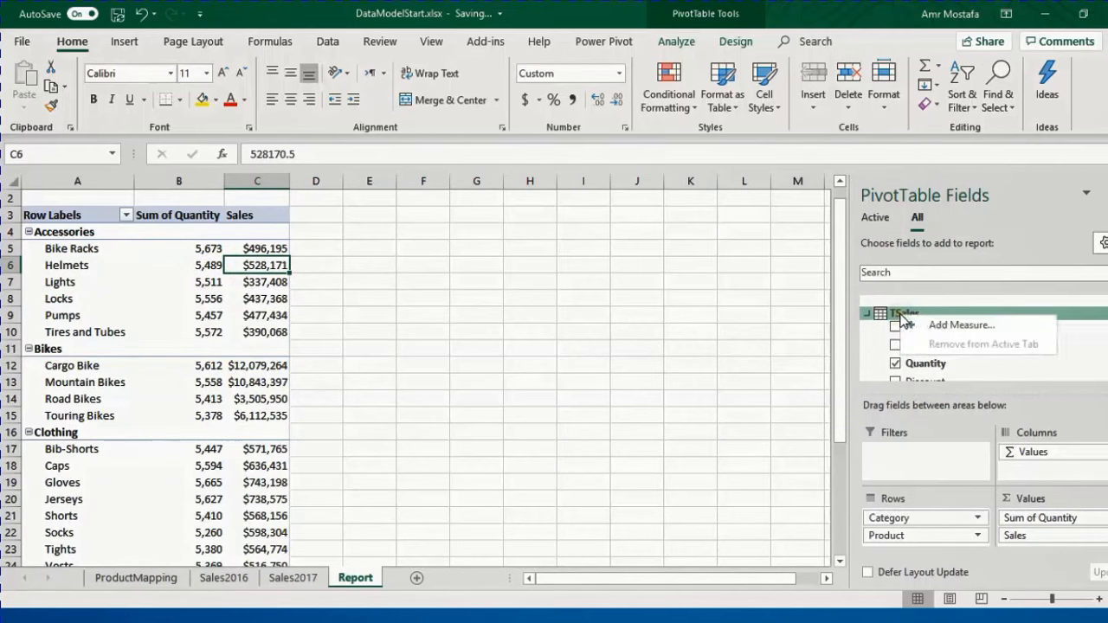
left_click(929, 326)
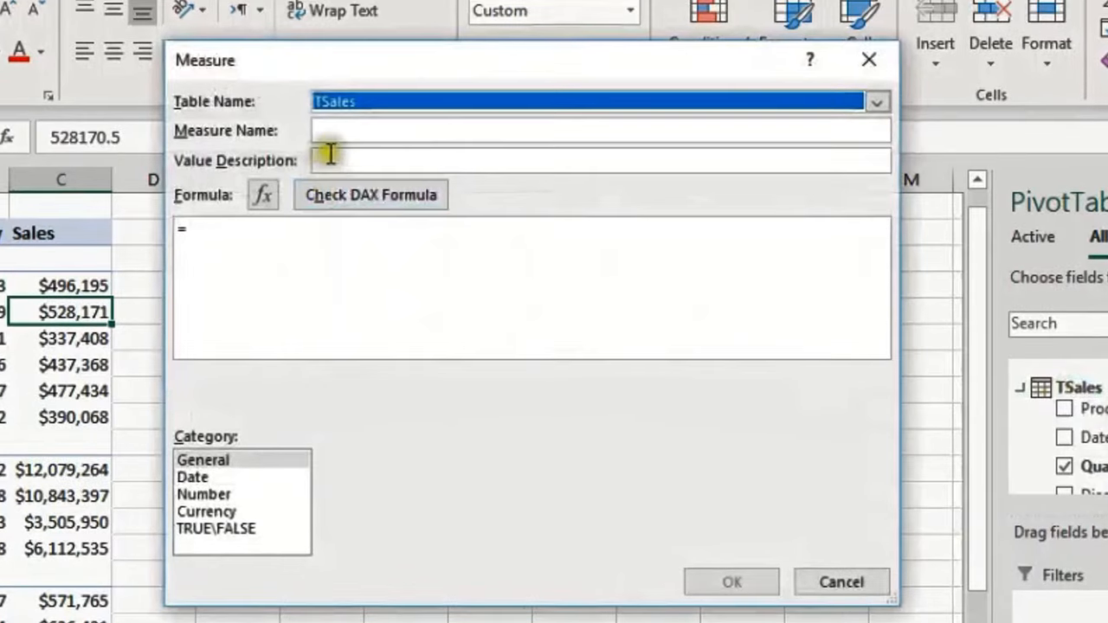
left_click(381, 139)
type("EffectivePrice")
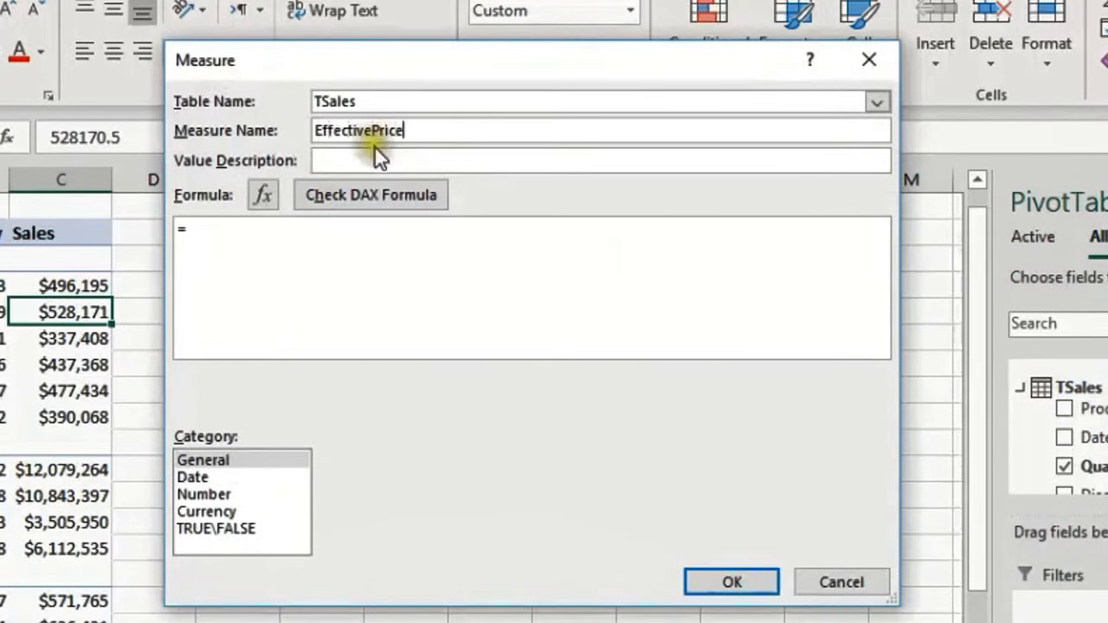
left_click(378, 156)
type("Avera")
key("BackSpace")
key("BackSpace")
type("erage Price After Discount")
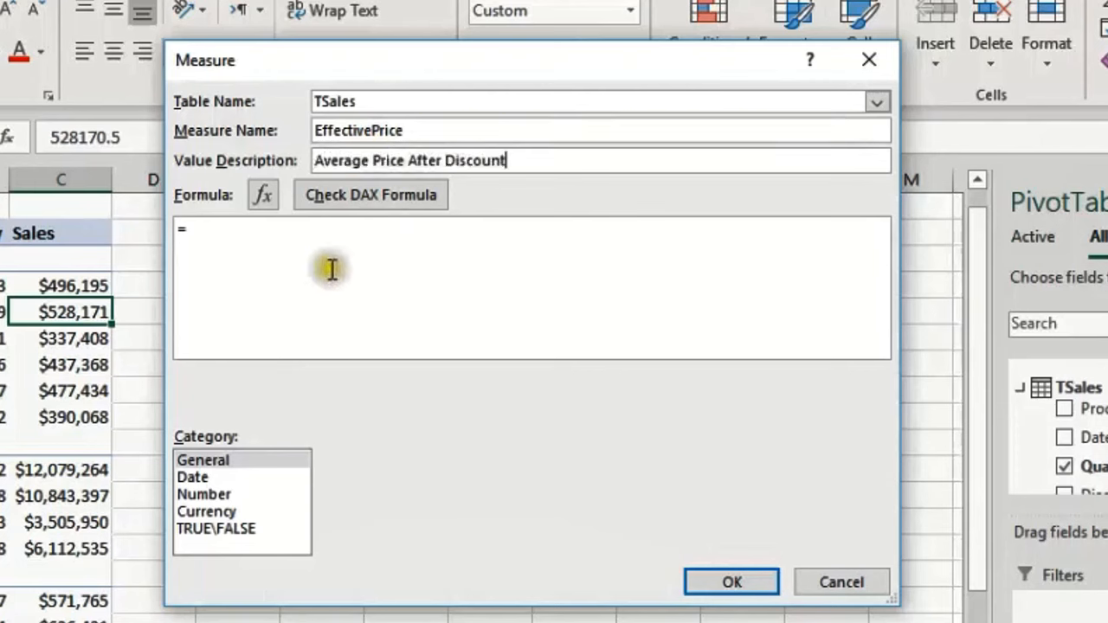
Step: Enter the EffectivePrice formula as =TSales[Sales]/TSales[Sum of Quantity]
left_click(292, 233)
type("ts")
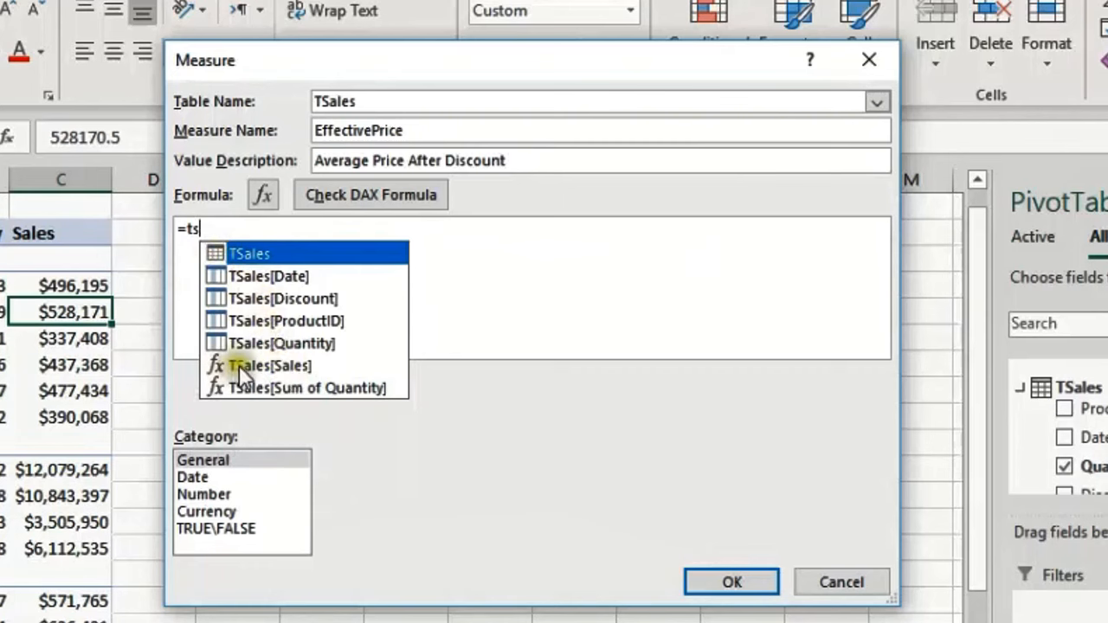
left_click(275, 370)
double_click(274, 369)
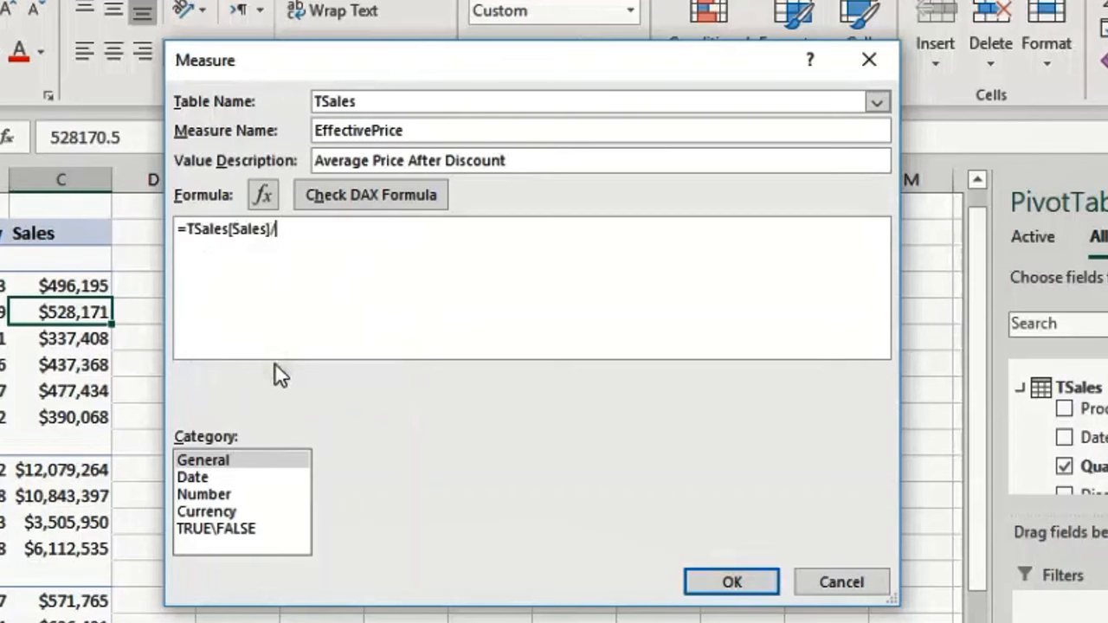
type("/ts")
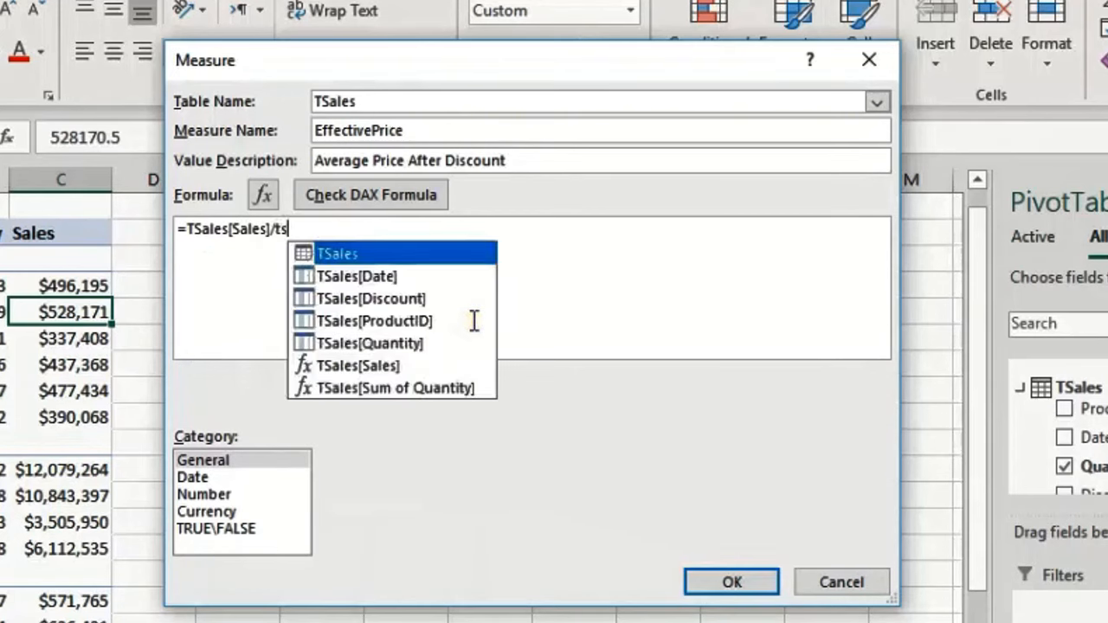
double_click(347, 387)
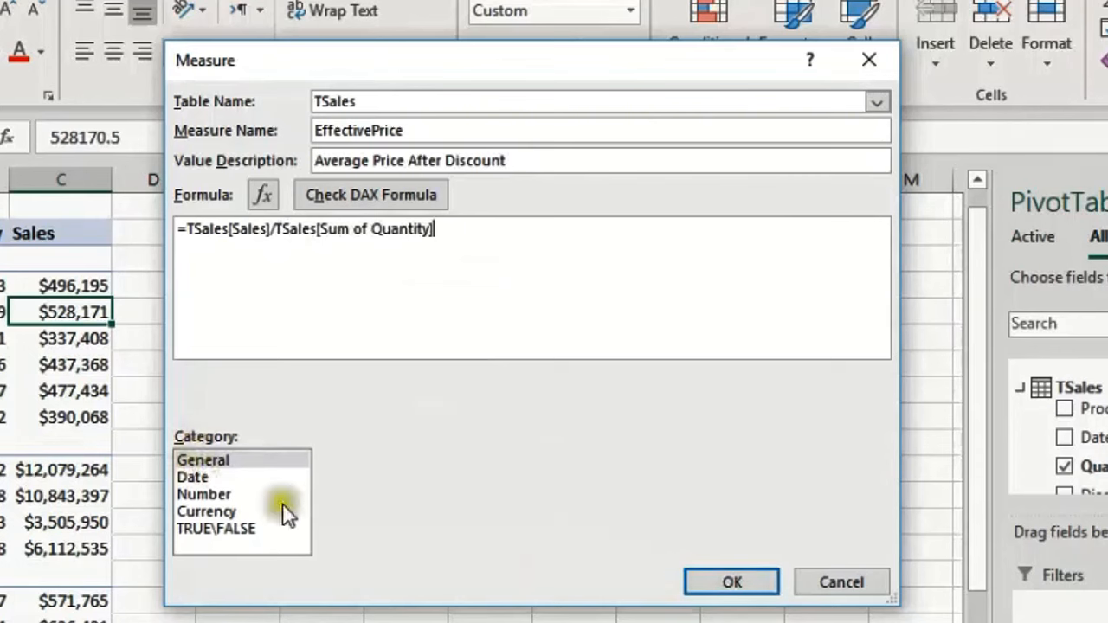
Step: Check the DAX formula, format the measure as a decimal Number with 1 decimal place and a thousands separator, and create it
left_click(368, 196)
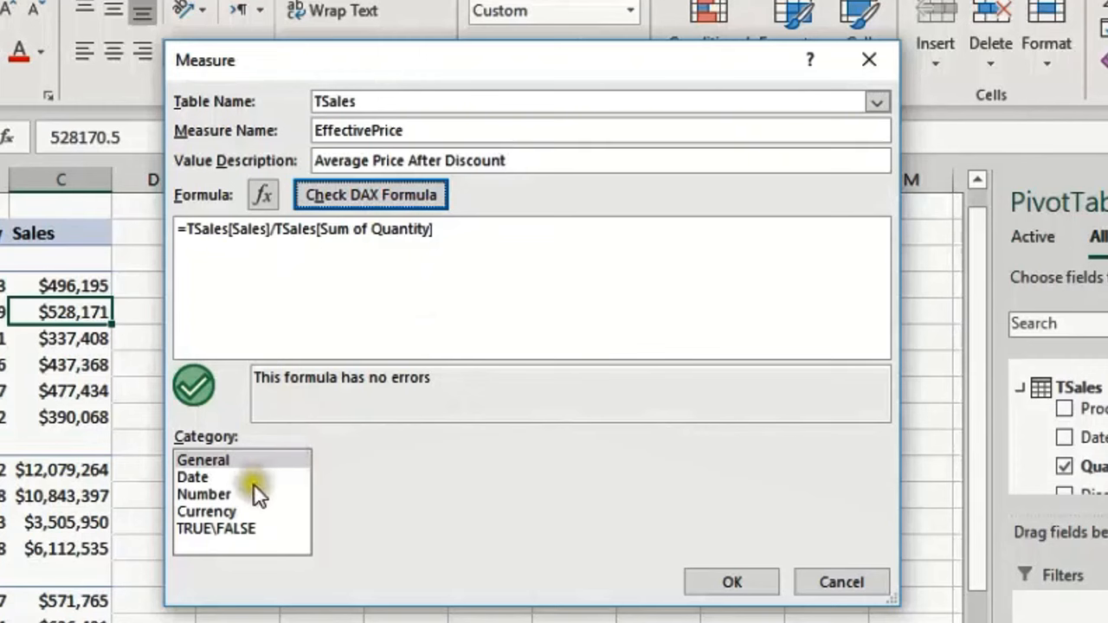
left_click(208, 494)
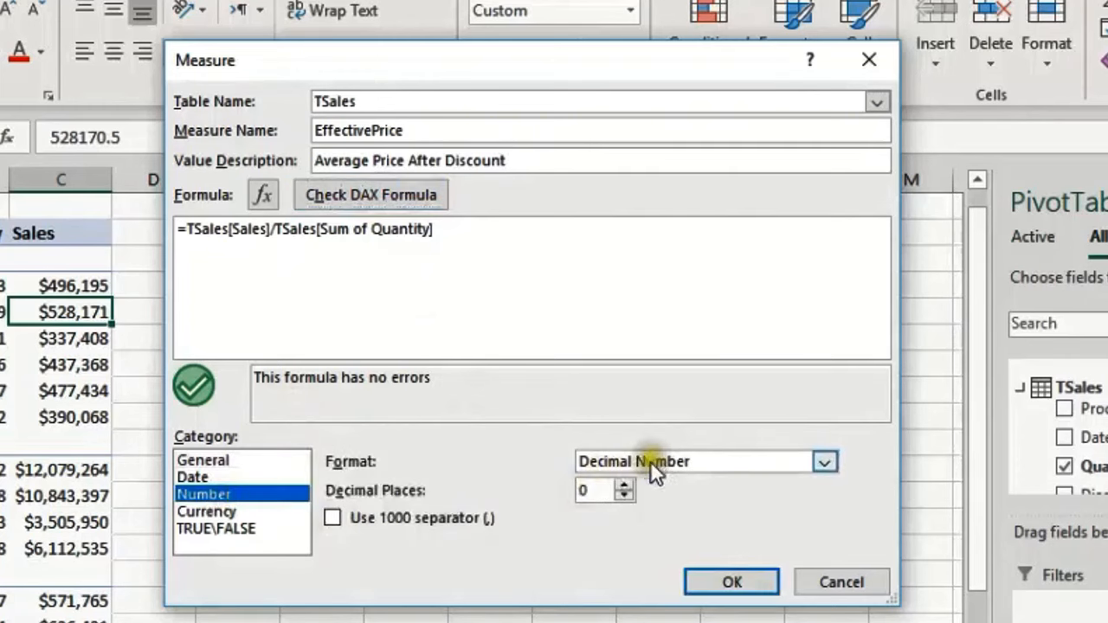
key("alt+comma")
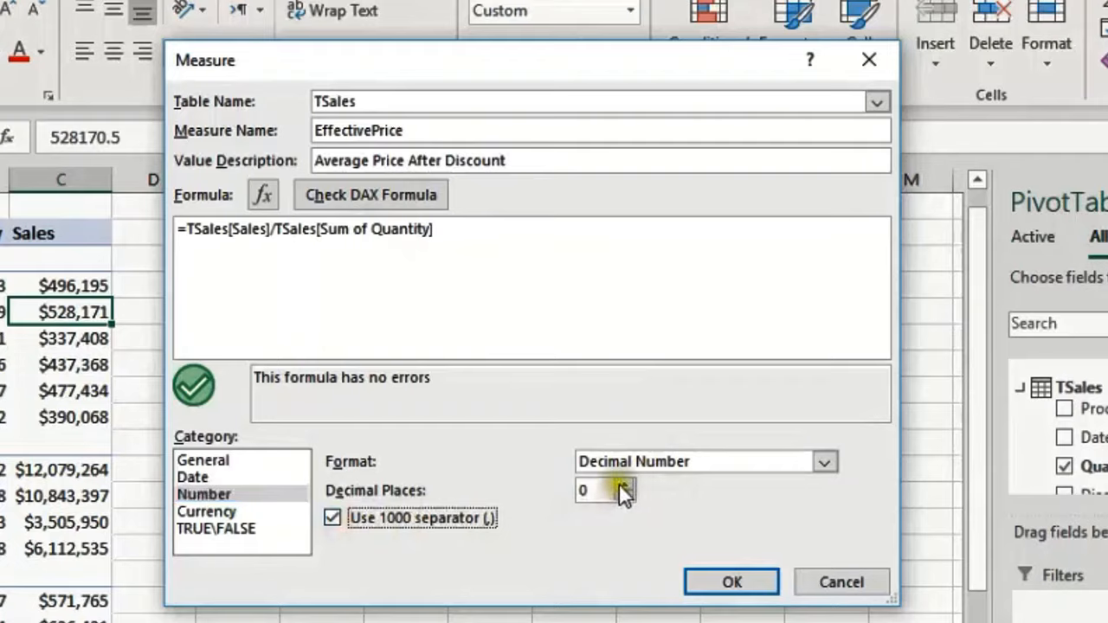
left_click(623, 487)
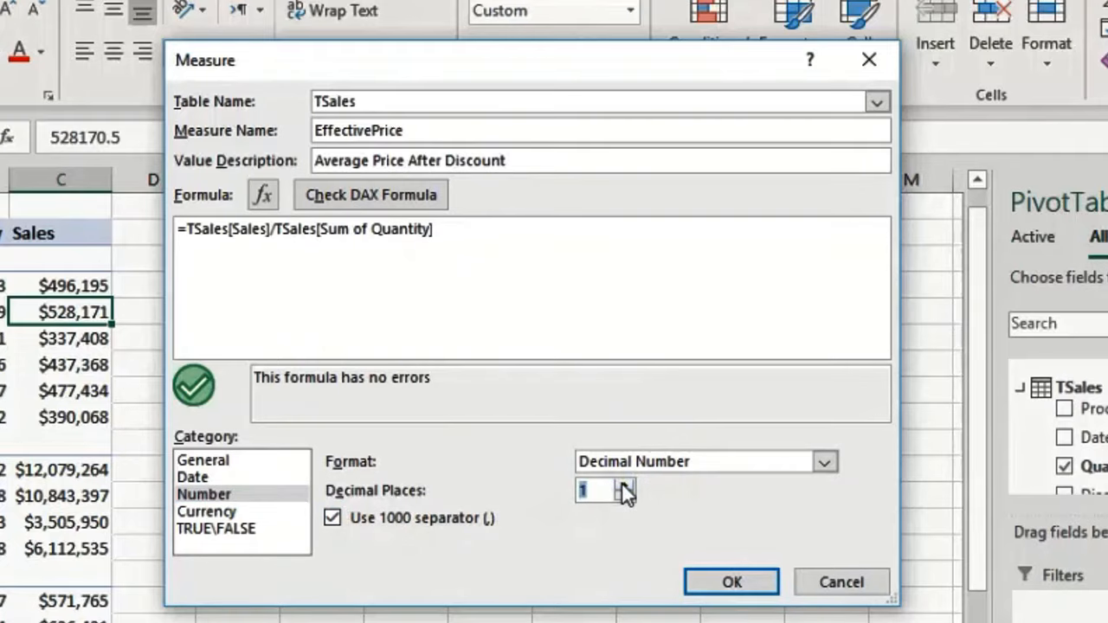
left_click(726, 582)
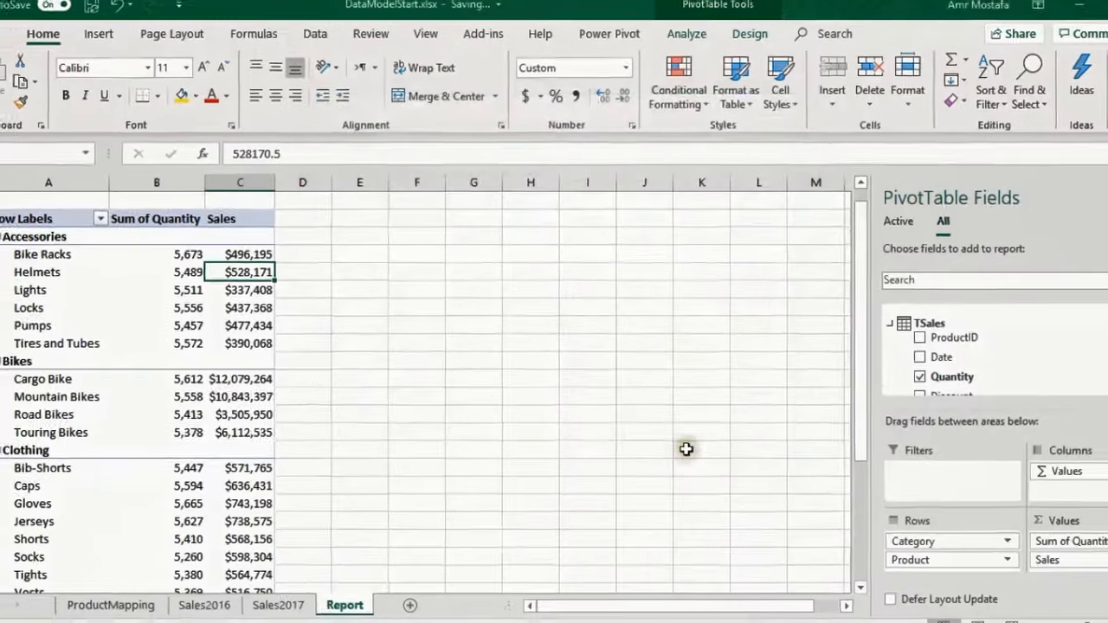
Step: Add the EffectivePrice measure from the TSales table to the PivotTable's values, below Sales
scroll(1012, 358, "down", 2)
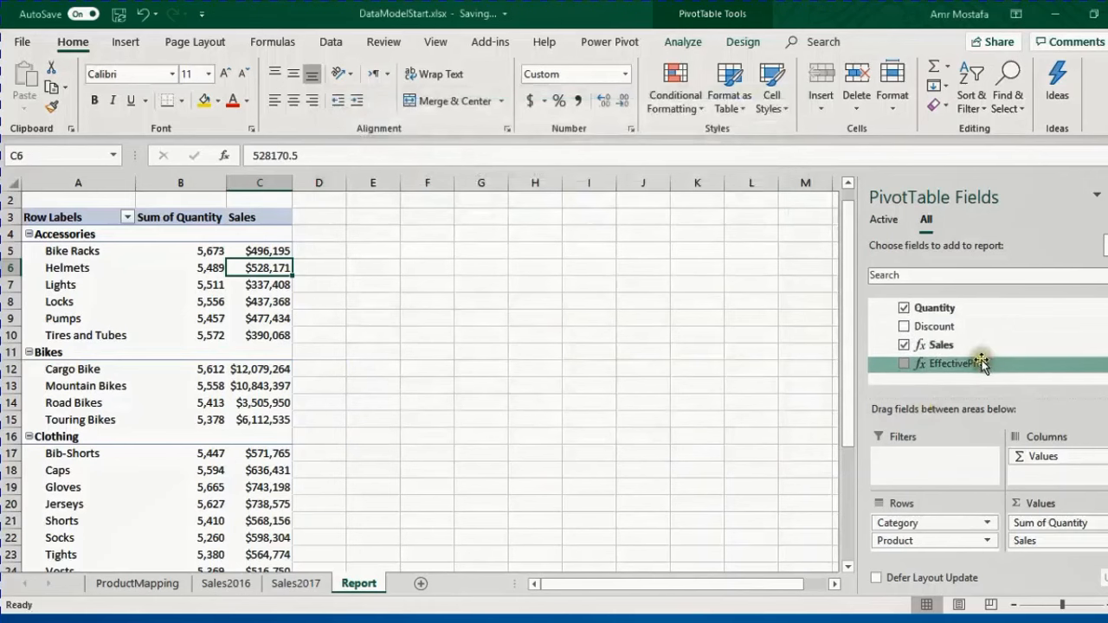
left_click_drag(982, 361, 1076, 555)
left_click(346, 250)
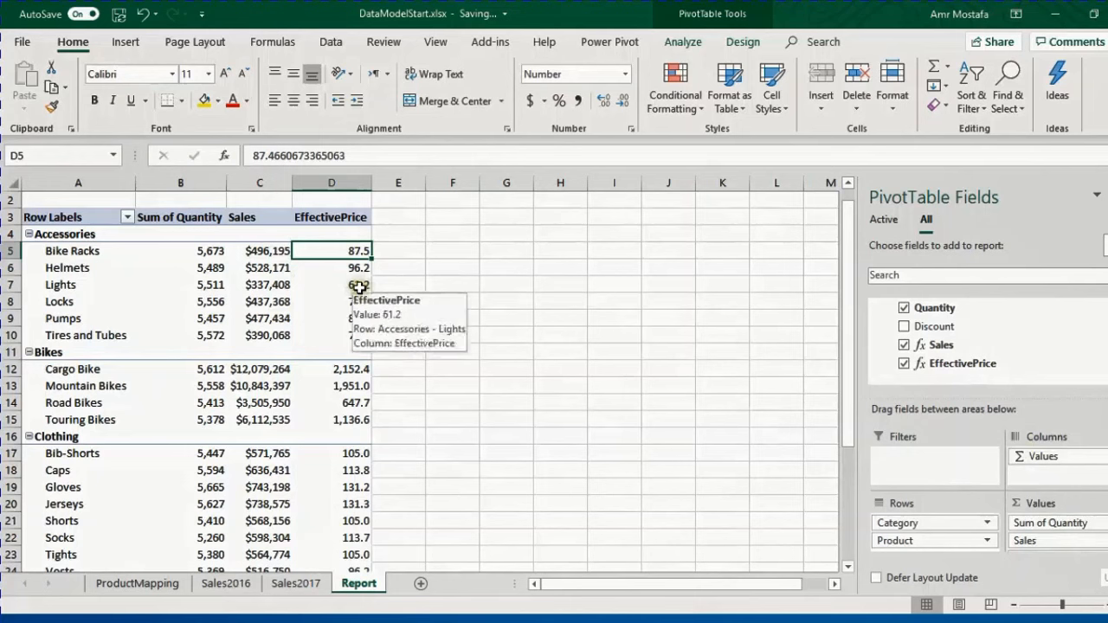
Step: Examine the EffectivePrice values against the Sales figures throughout the PivotTable, including the grand total row
scroll(329, 304, "down", 5)
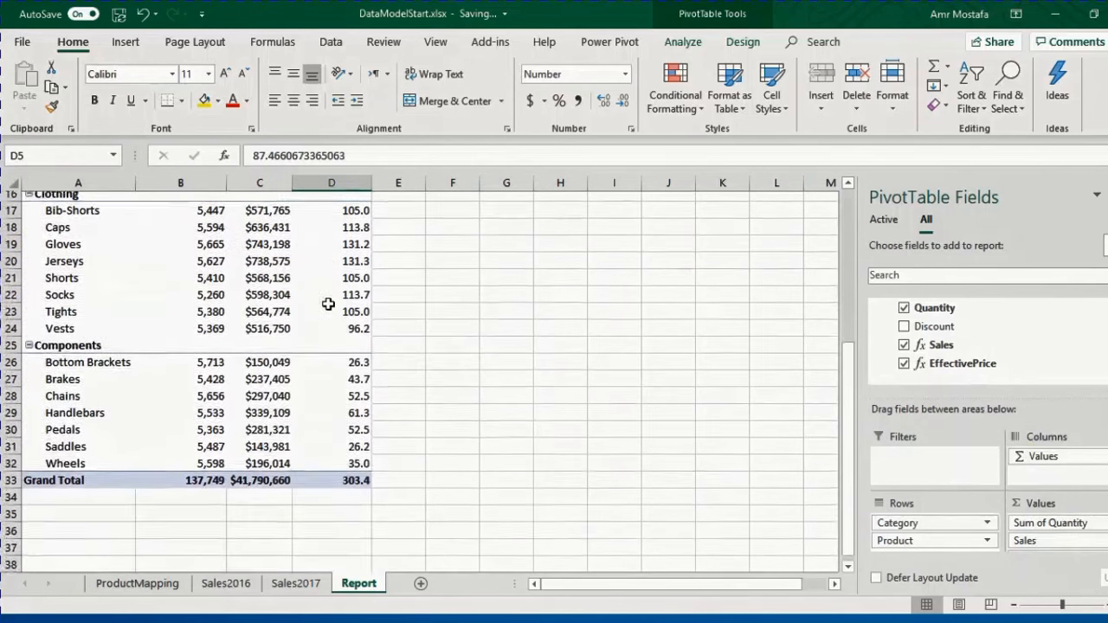
scroll(329, 304, "up", 5)
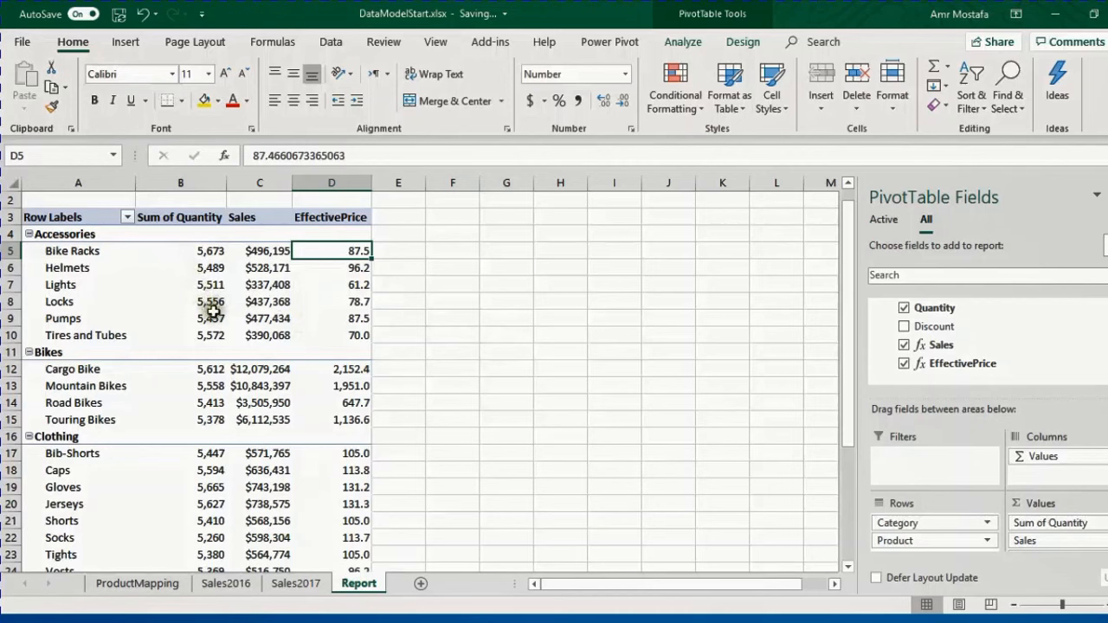
scroll(250, 303, "down", 1)
scroll(249, 303, "up", 1)
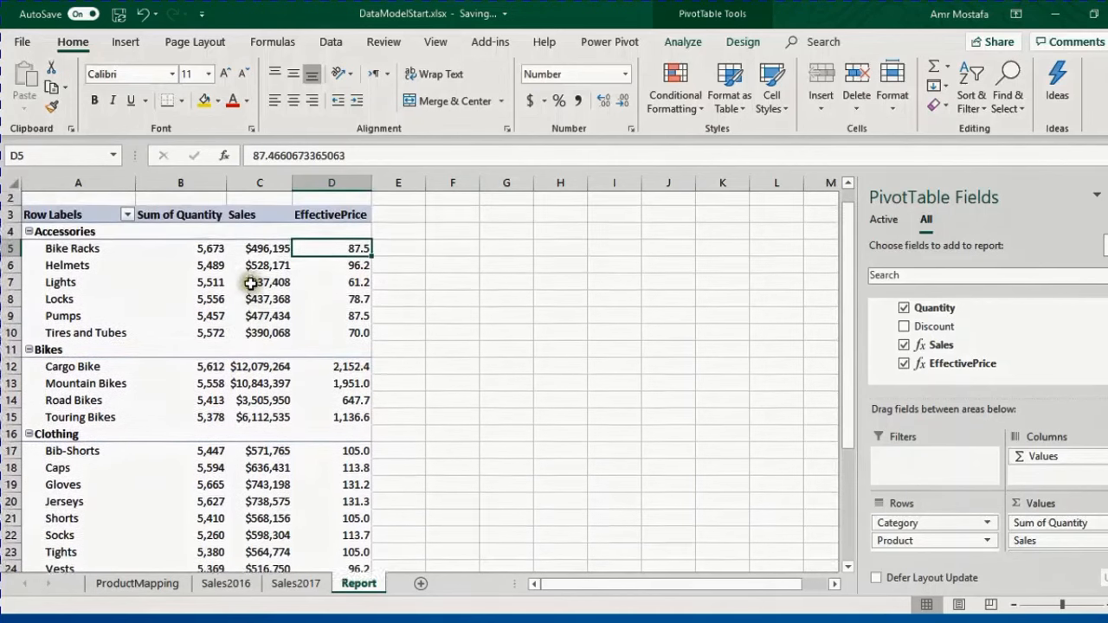
left_click(277, 251)
left_click(344, 250)
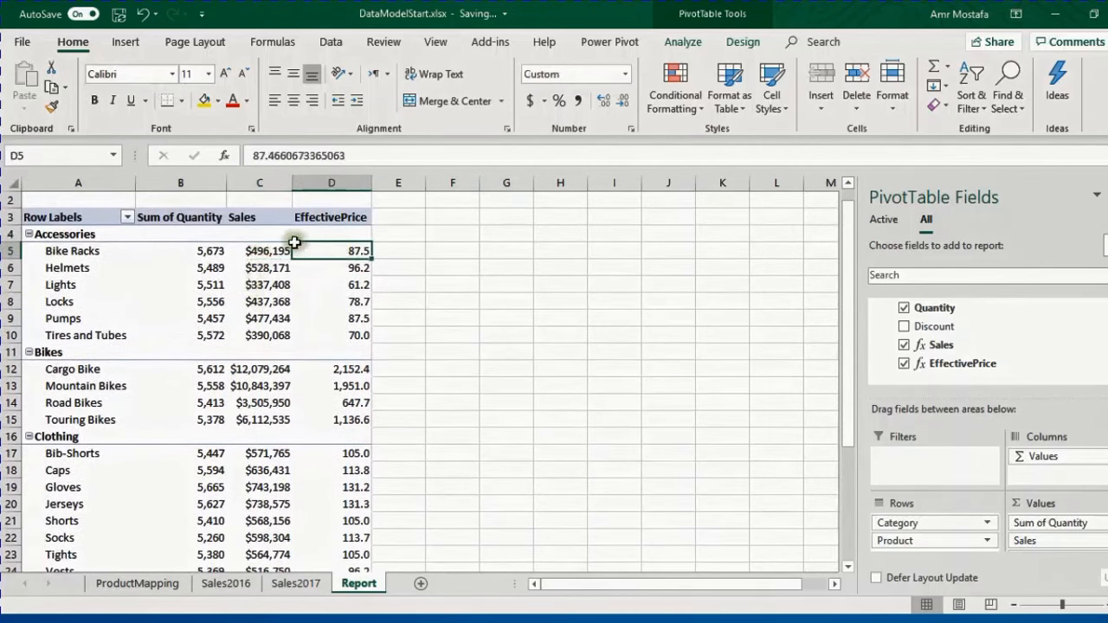
left_click(276, 251)
left_click(355, 250)
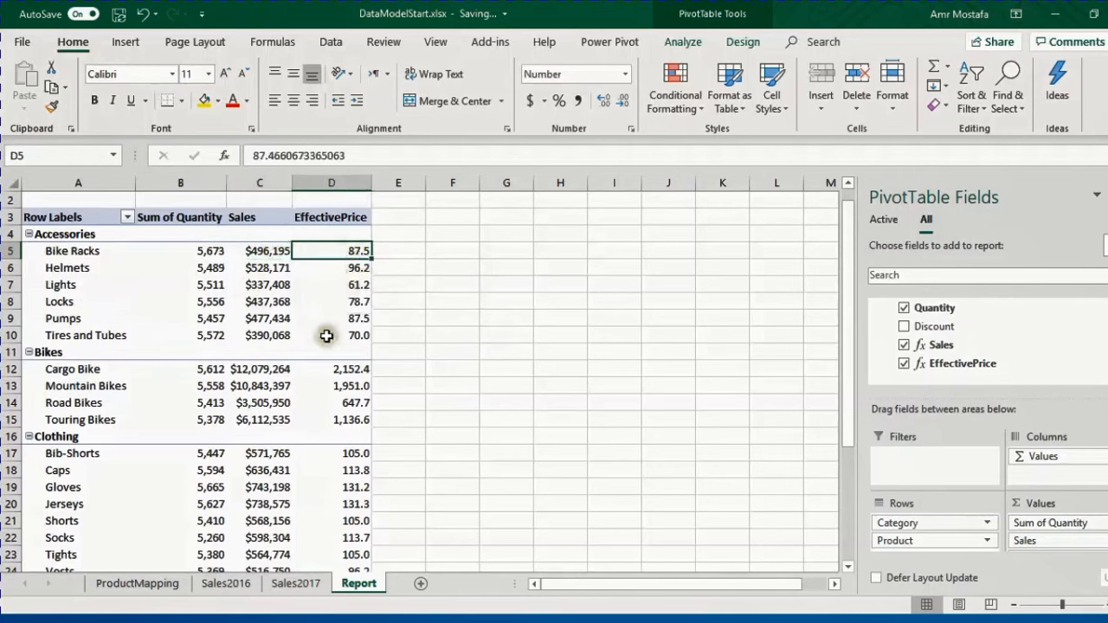
scroll(326, 337, "down", 1)
scroll(329, 303, "up", 2)
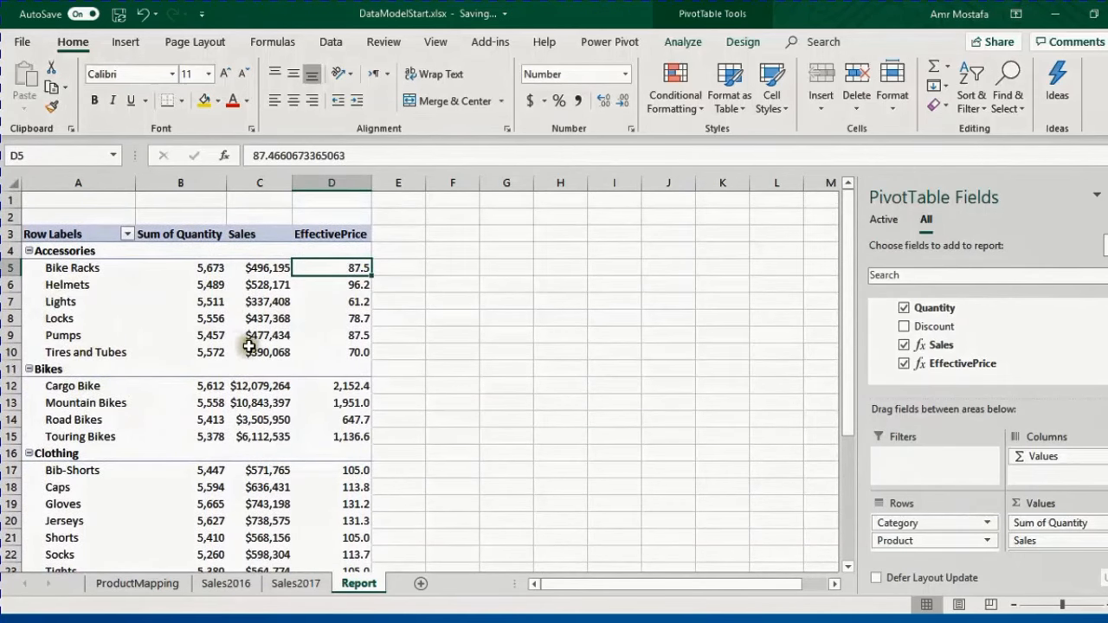
Step: Insert a second PivotTable based on this workbook's Data Model at cell G3 of the Report sheet
left_click(498, 230)
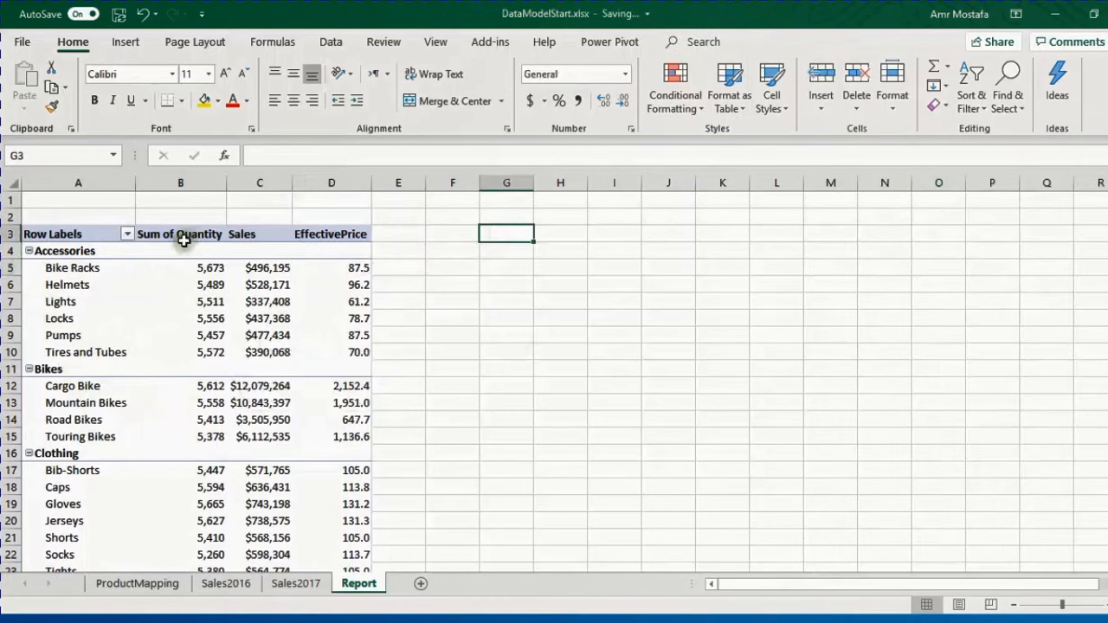
left_click(124, 43)
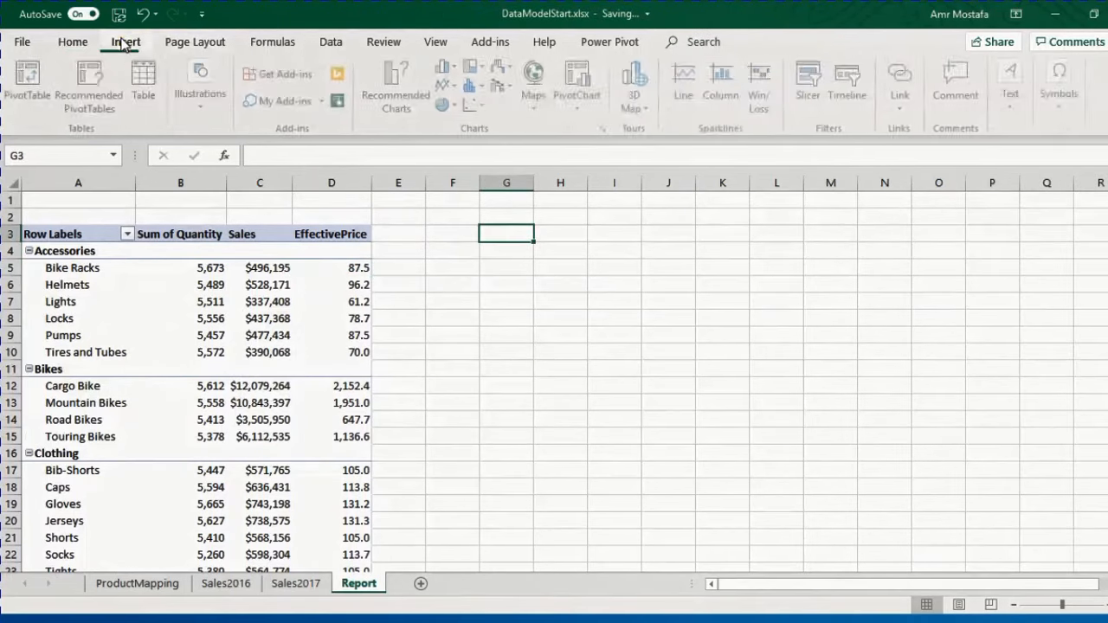
left_click(48, 76)
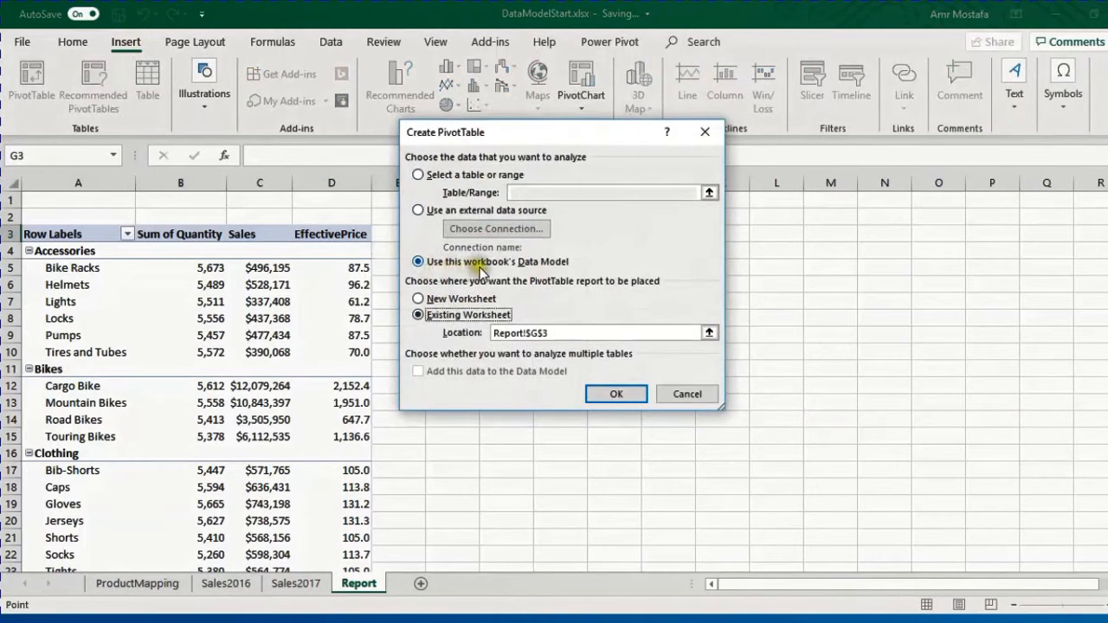
left_click(601, 396)
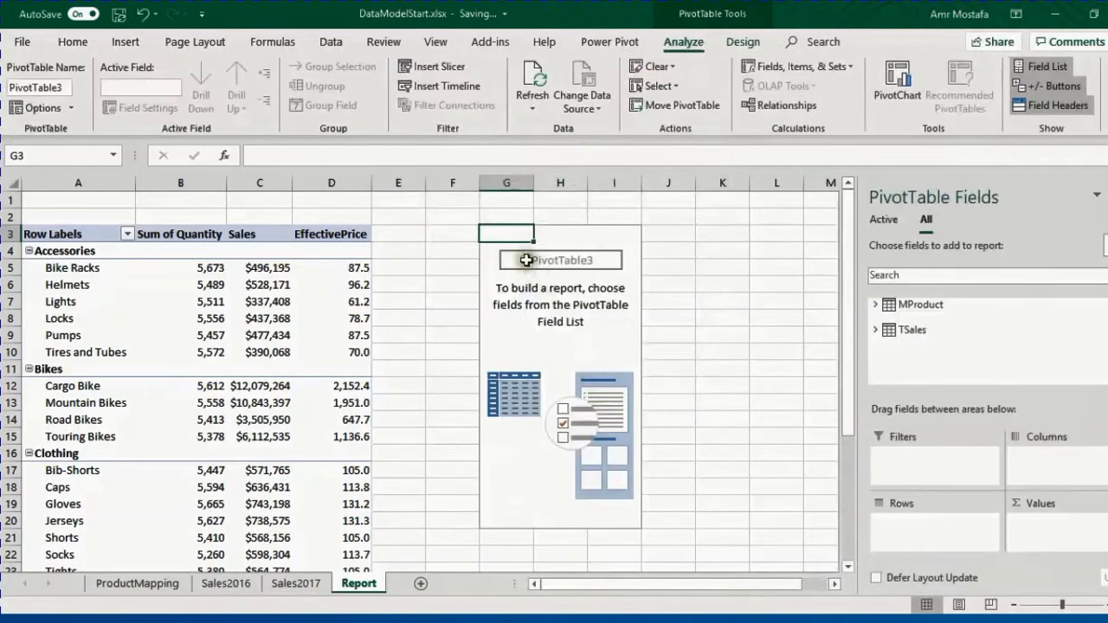
Step: Rename the new PivotTable as MonthlySales
left_click(61, 87)
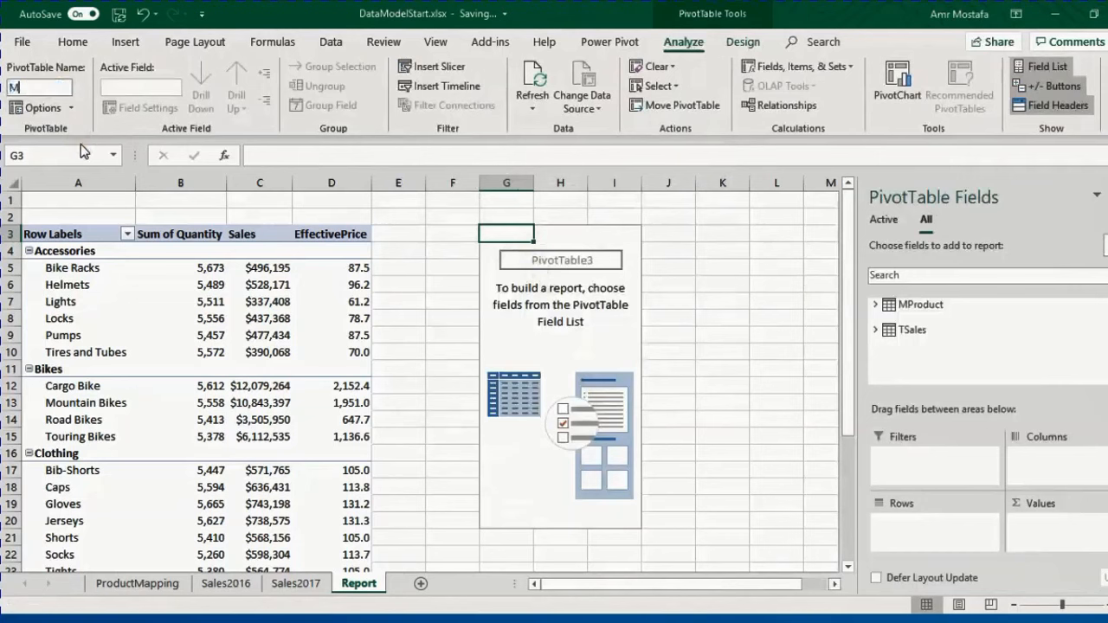
type("MonthlySales")
key("Return")
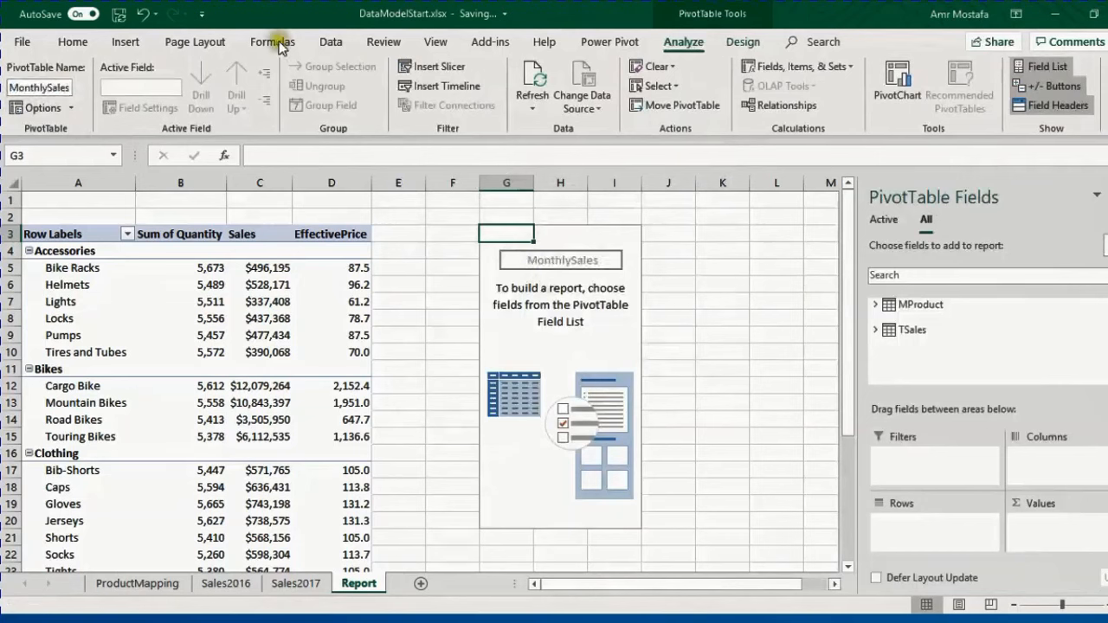
Step: Add the Date field from the TSales table to the rows of the MonthlySales PivotTable
left_click(877, 304)
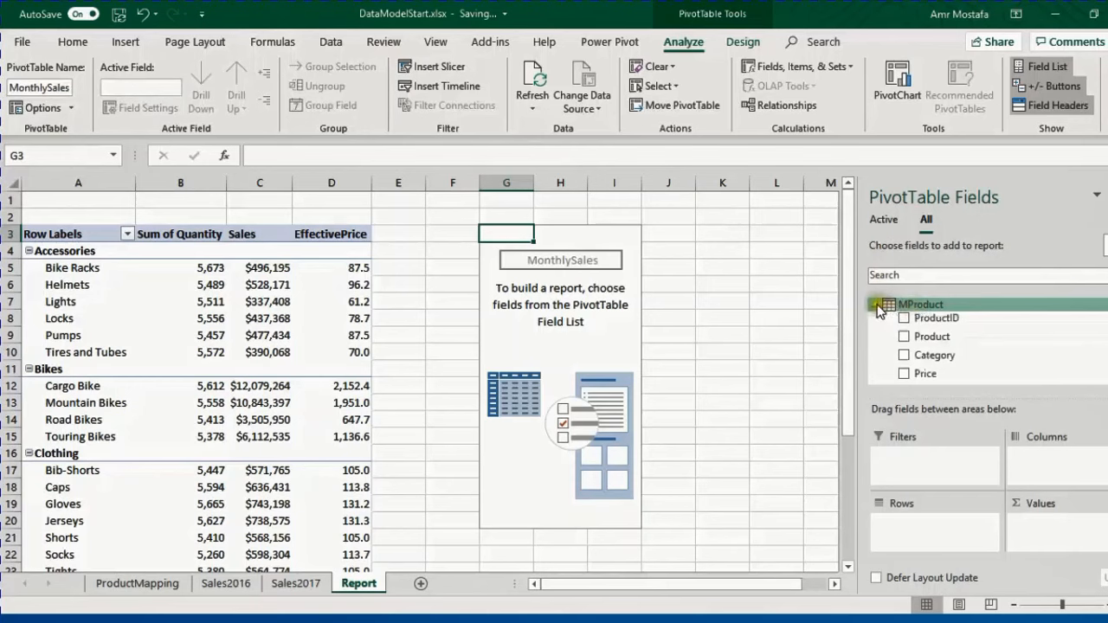
left_click(877, 305)
left_click(878, 325)
scroll(952, 319, "down", 2)
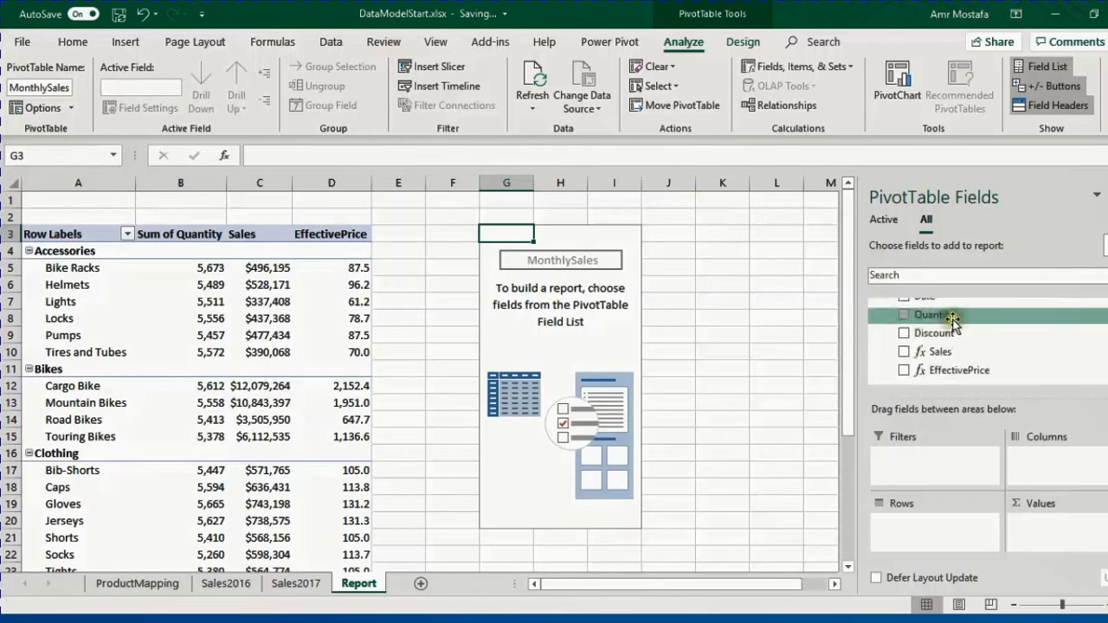
scroll(953, 319, "up", 2)
left_click_drag(952, 336, 985, 525)
Step: Group the row dates by Months and Years, and remove the ungrouped Date field from the rows
left_click(516, 261)
right_click(518, 262)
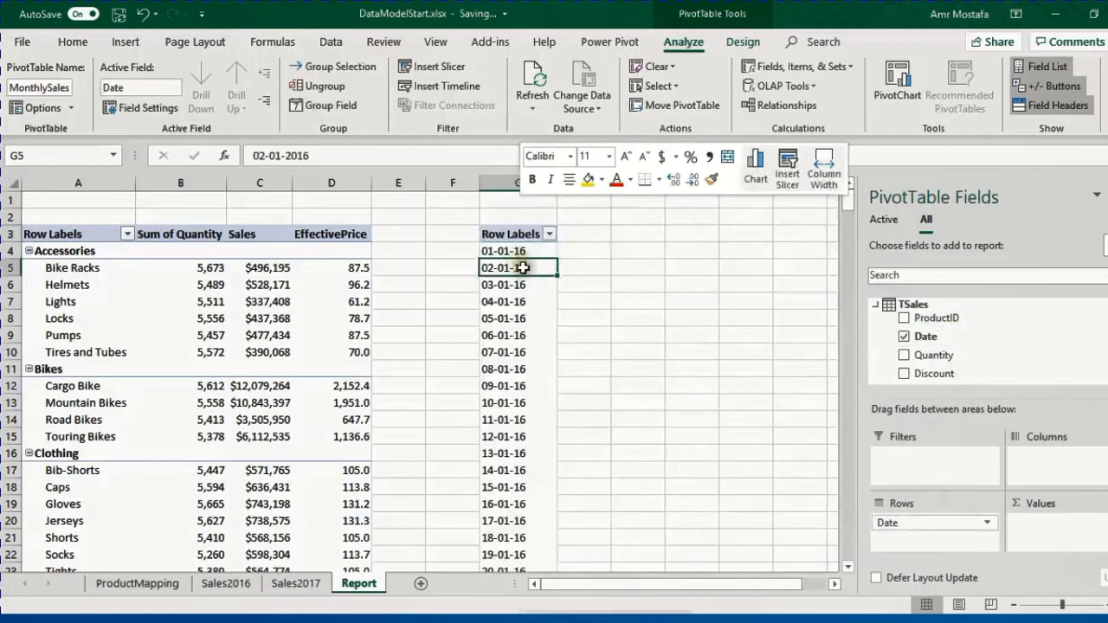
left_click(608, 386)
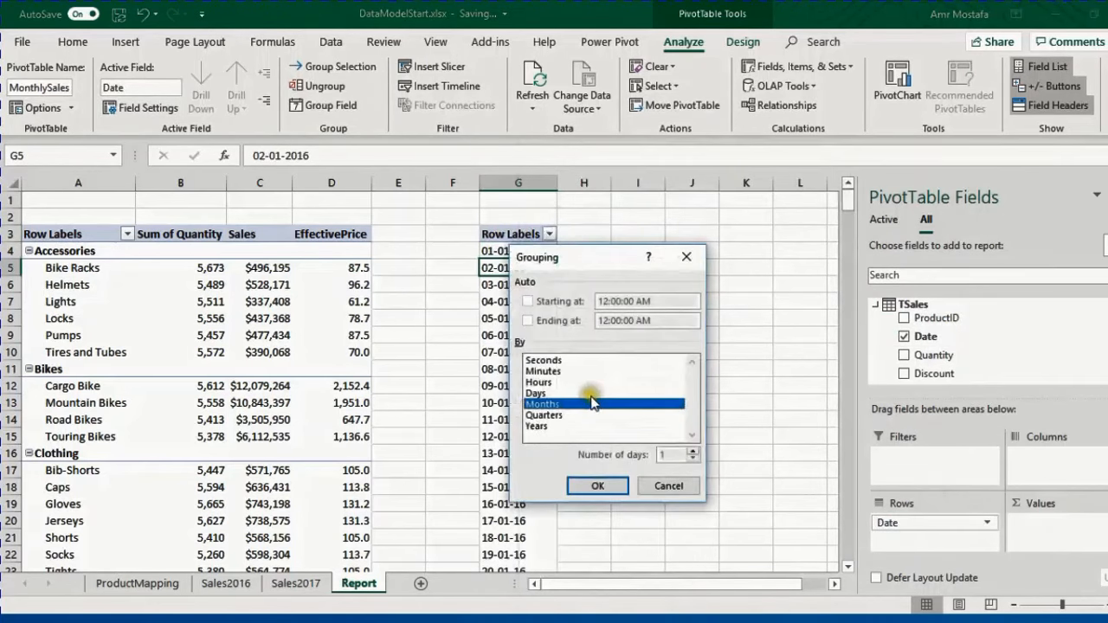
left_click(560, 426)
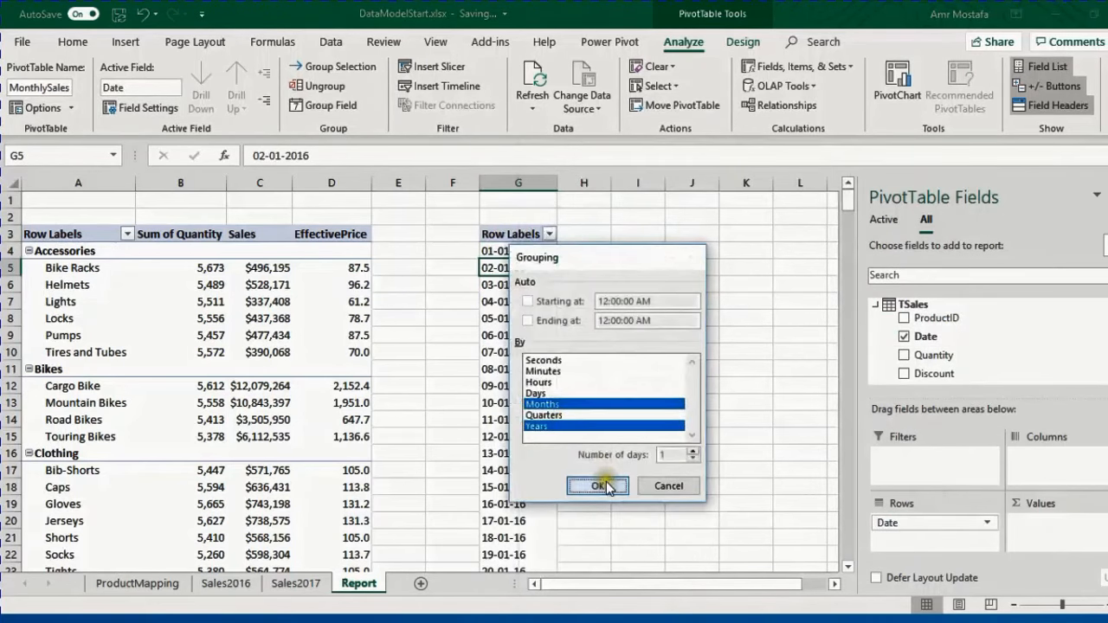
left_click(598, 486)
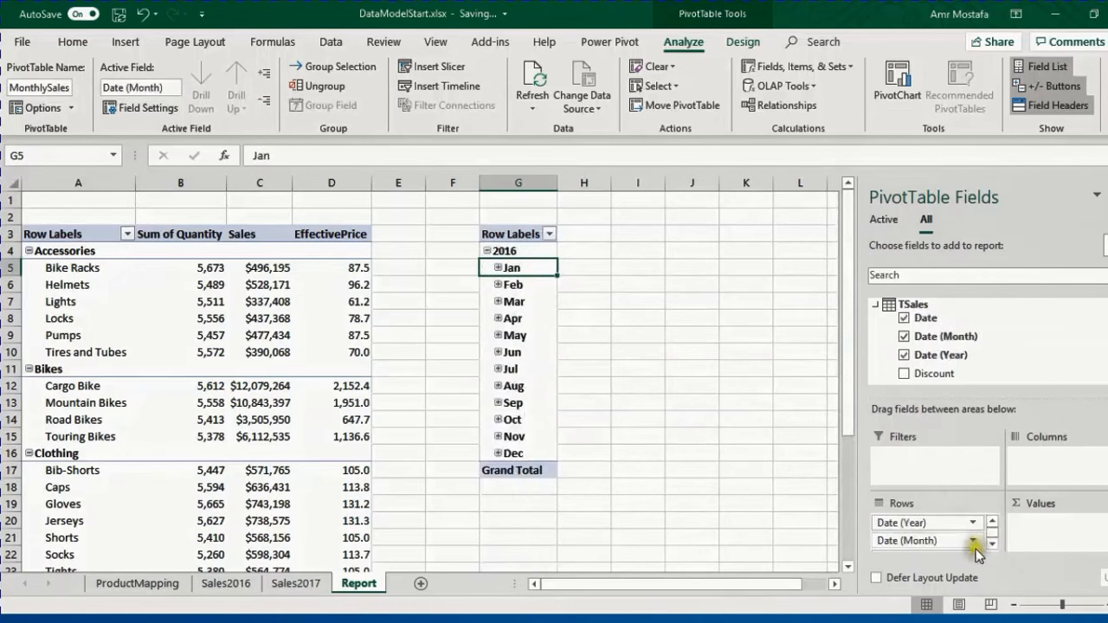
scroll(976, 540, "down", 1)
left_click_drag(974, 544, 672, 409)
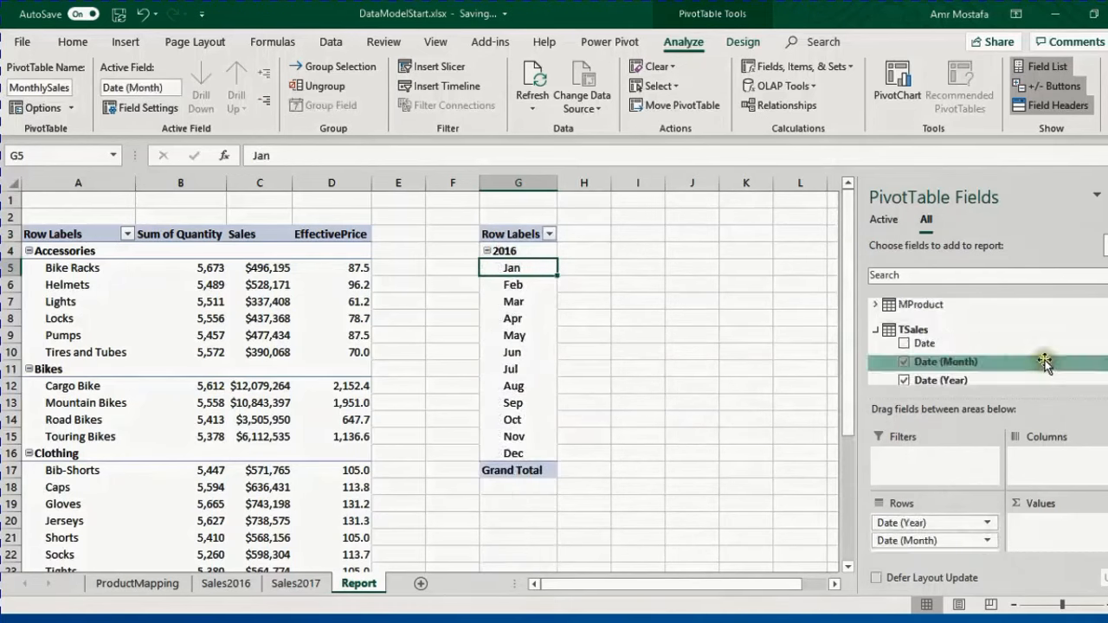
Step: Add the Category field from the MProduct table to the columns of the MonthlySales PivotTable
left_click(882, 306)
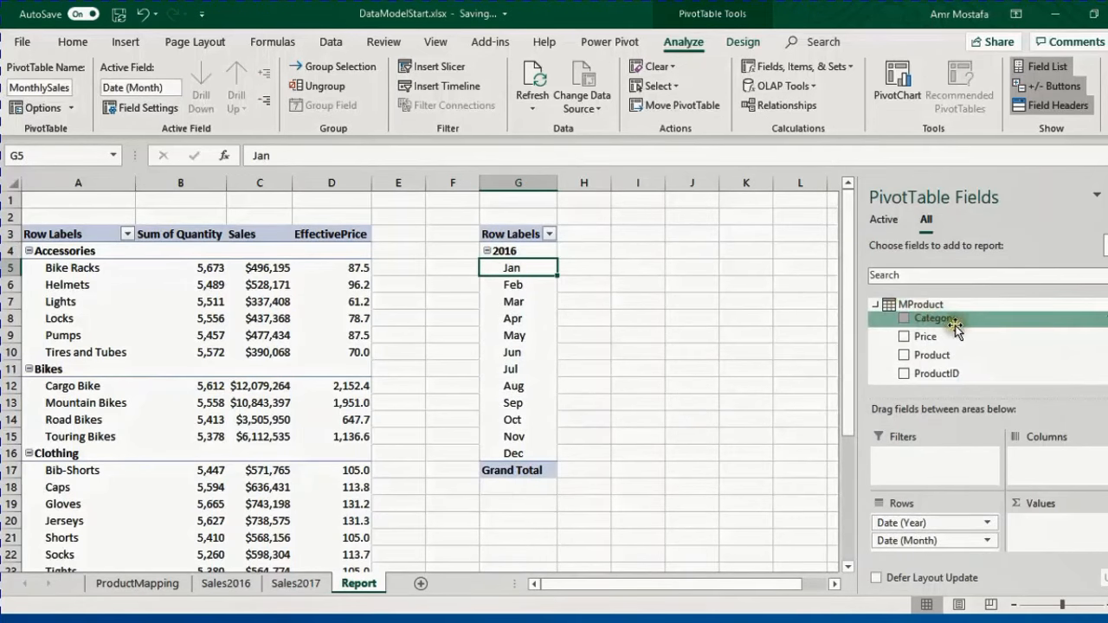
left_click_drag(956, 326, 1046, 472)
left_click(835, 585)
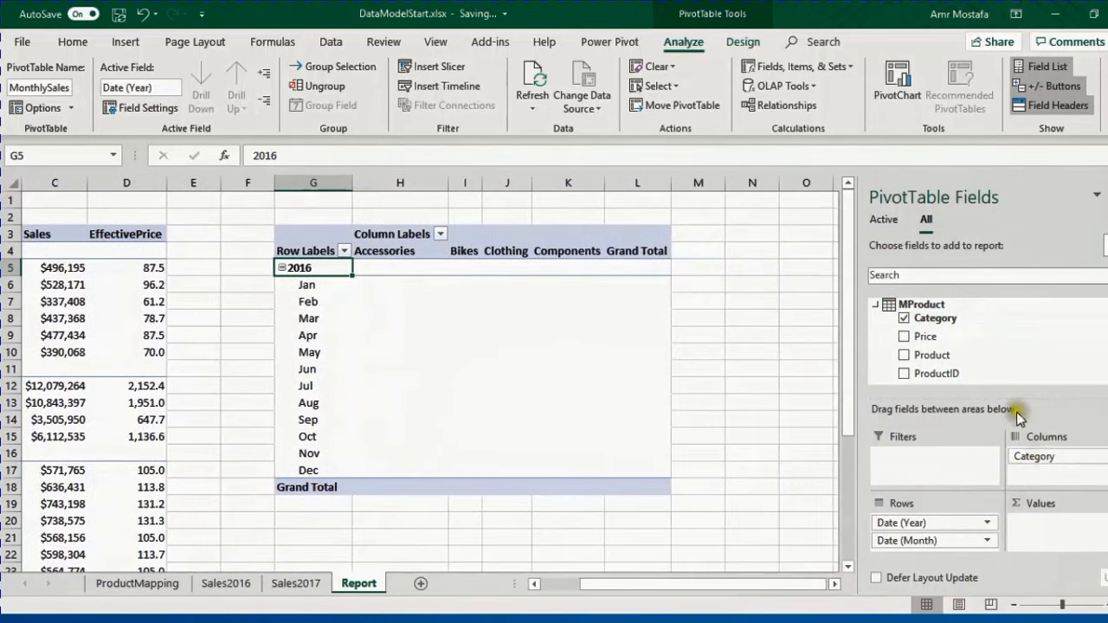
Step: Add the Sales measure from the TSales table to the values of the MonthlySales PivotTable
scroll(976, 357, "down", 1)
scroll(976, 357, "down", 3)
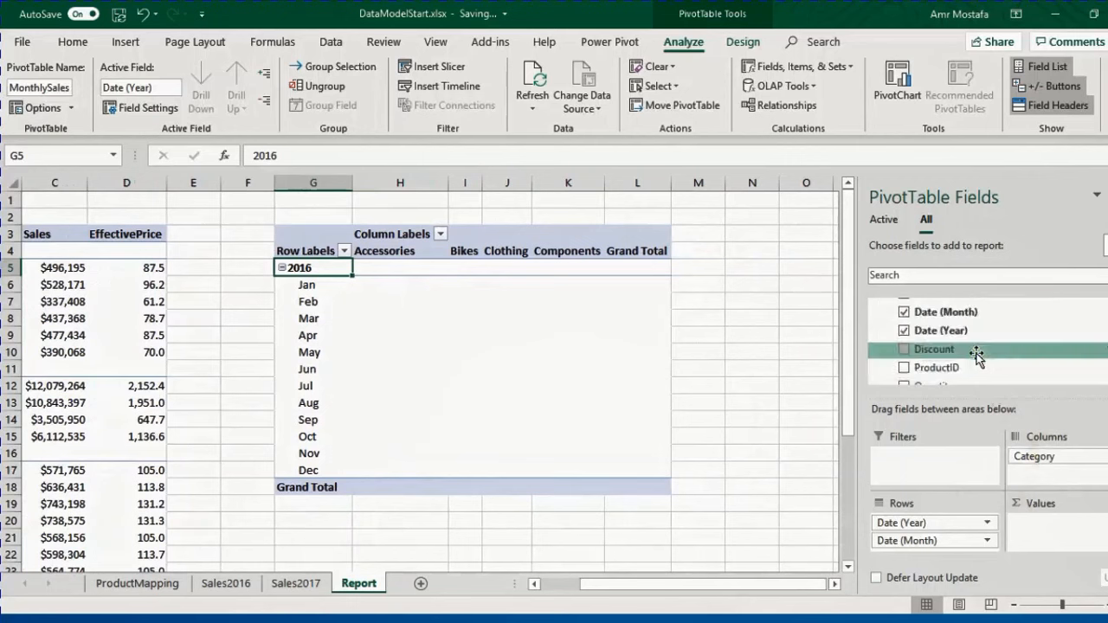
scroll(940, 355, "up", 1)
scroll(953, 356, "down", 1)
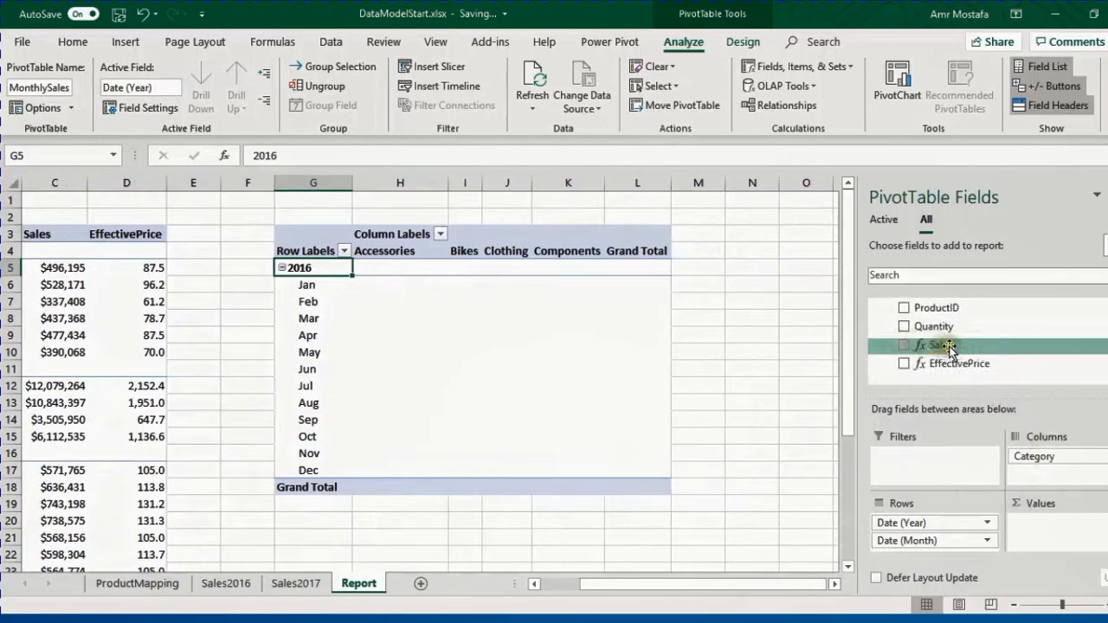
left_click_drag(949, 347, 1051, 535)
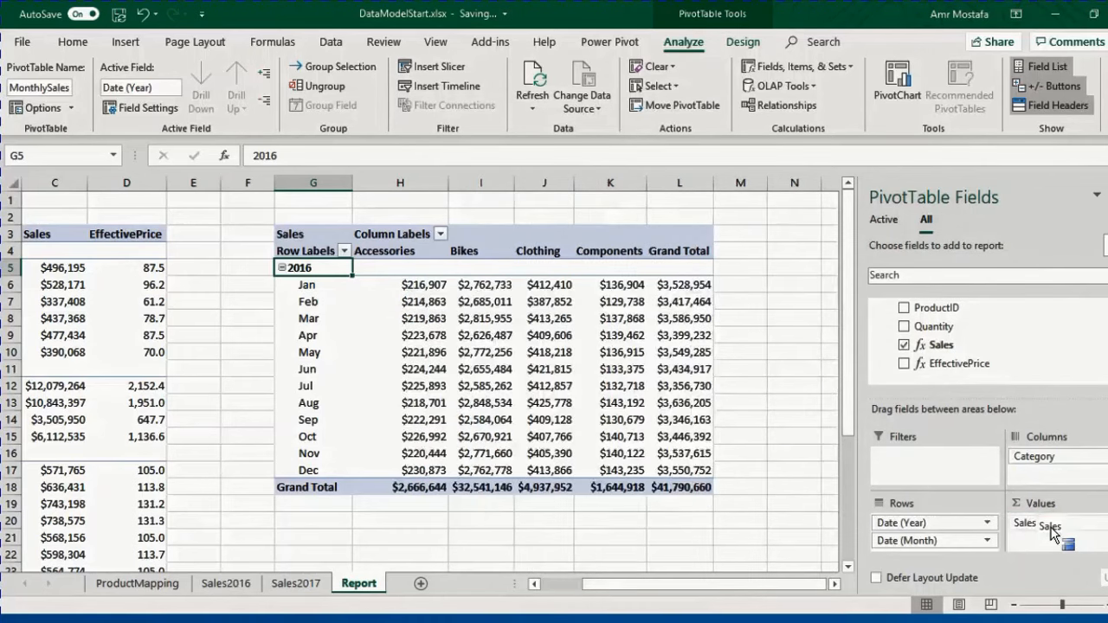
Step: Replace the Sales measure with EffectivePrice in the values of the MonthlySales PivotTable
left_click(435, 292)
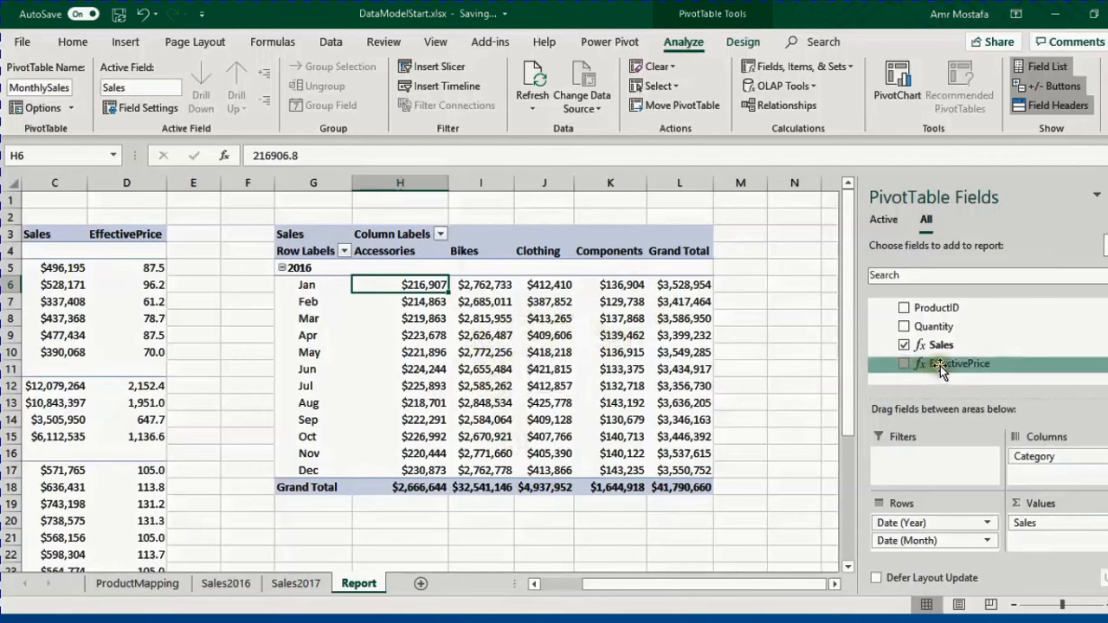
left_click_drag(1082, 522, 821, 345)
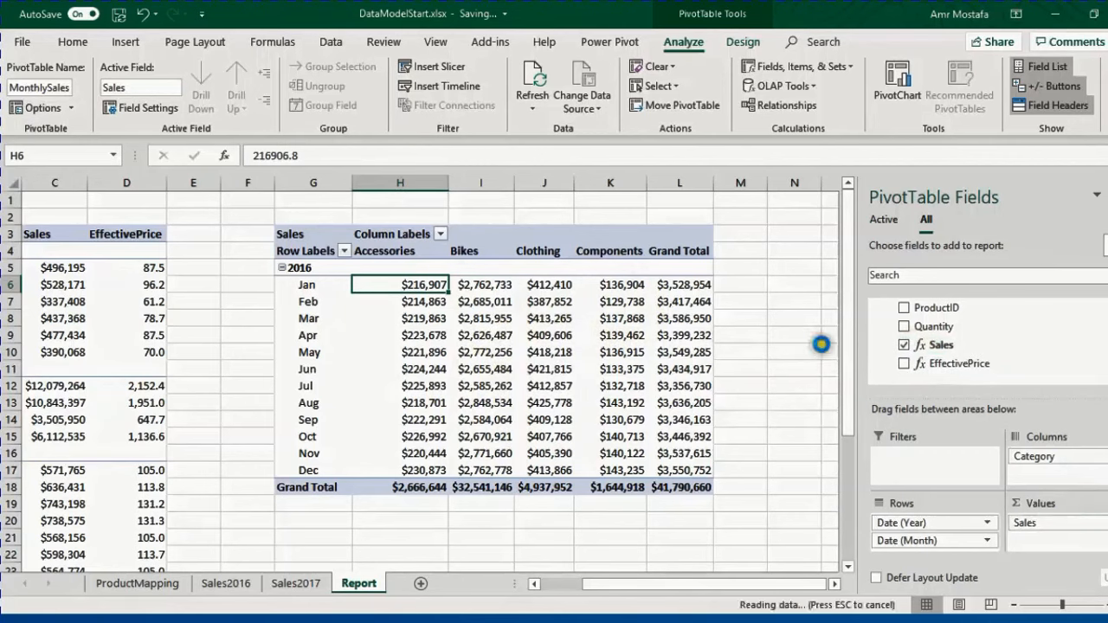
left_click_drag(944, 364, 1083, 535)
mouse_move(515, 300)
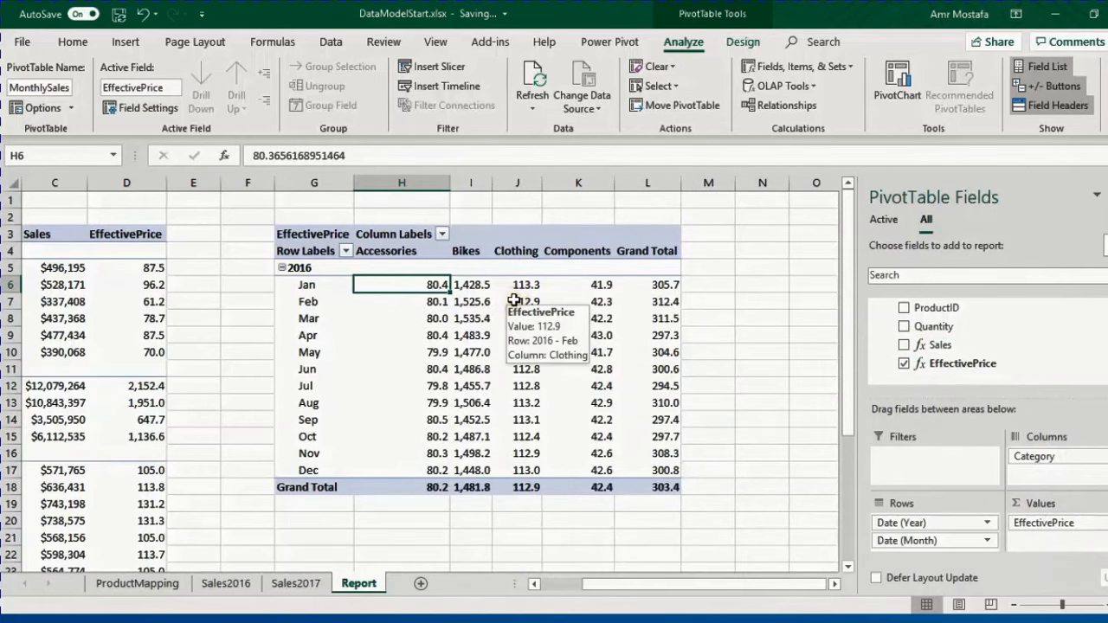
mouse_move(775, 584)
left_mouse_down()
mouse_move(723, 591)
mouse_move(779, 589)
left_mouse_up()
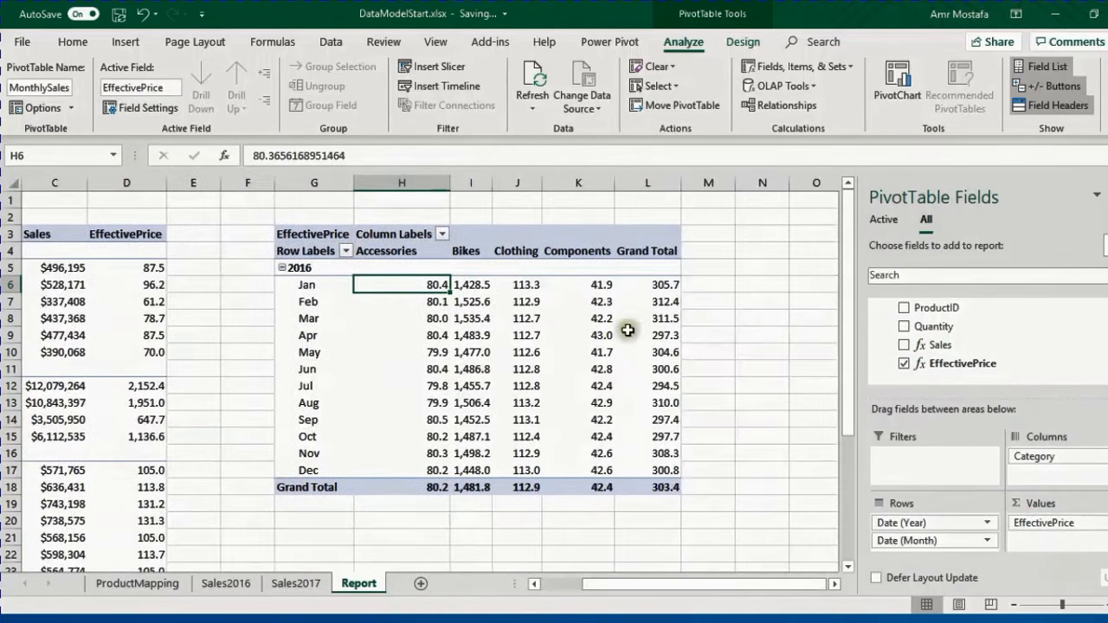
left_click(663, 287)
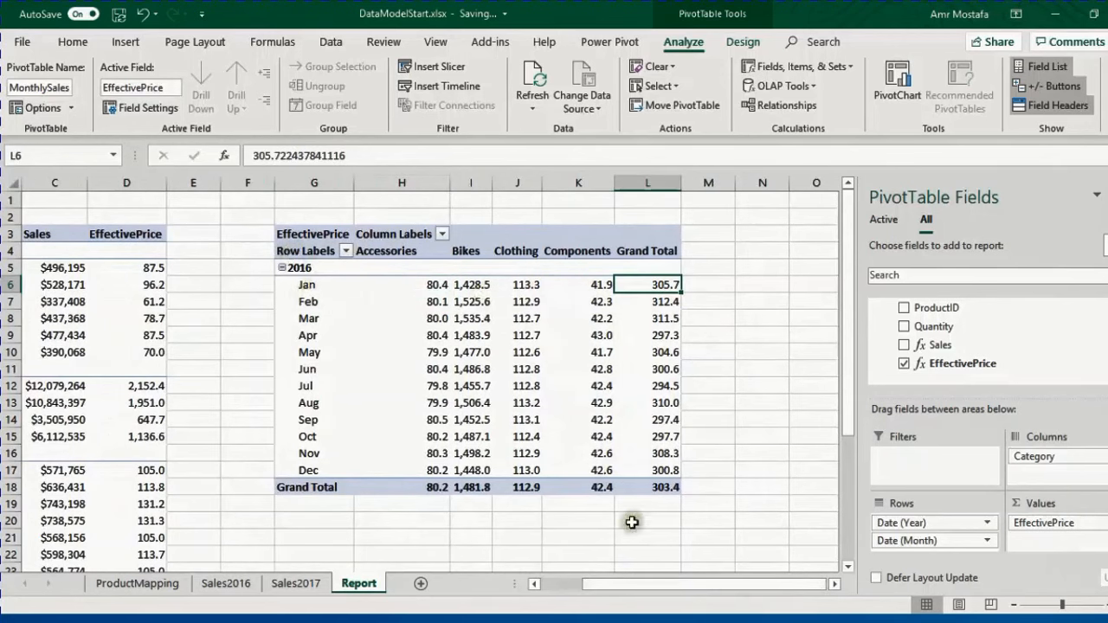
Step: Show the category subtotals at the top of each group in the SalesReport PivotTable
left_click_drag(718, 587, 626, 586)
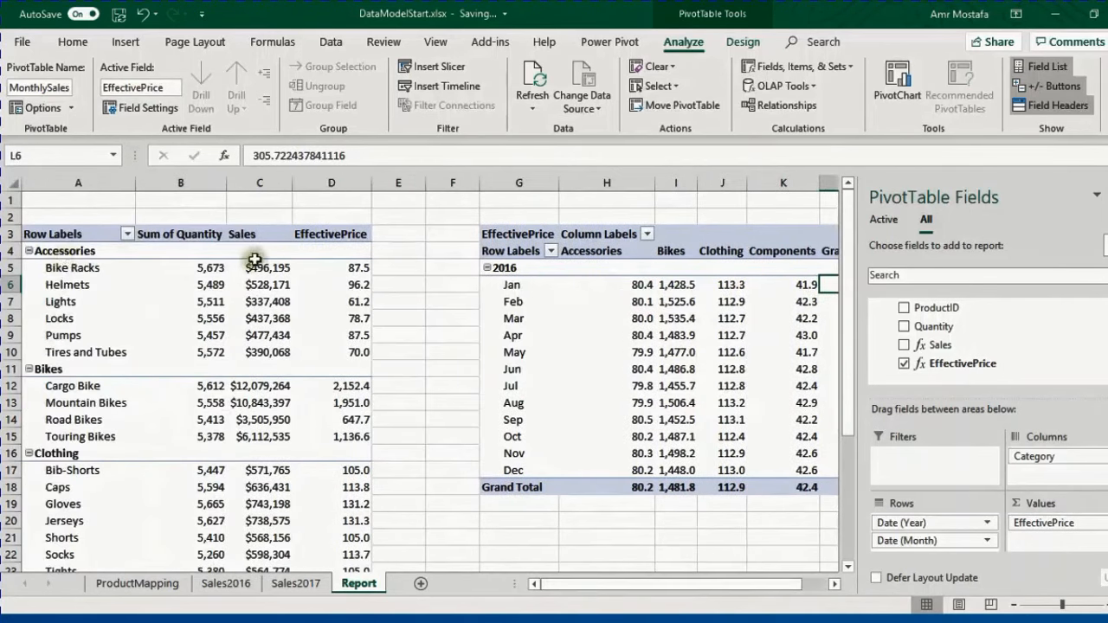
left_click(333, 248)
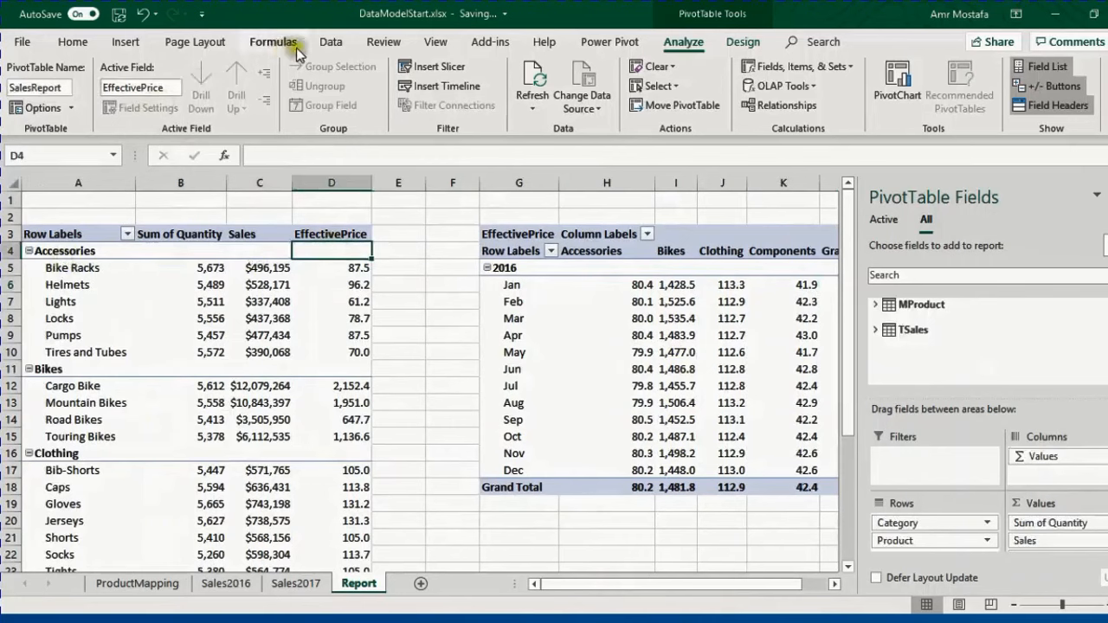
left_click(743, 41)
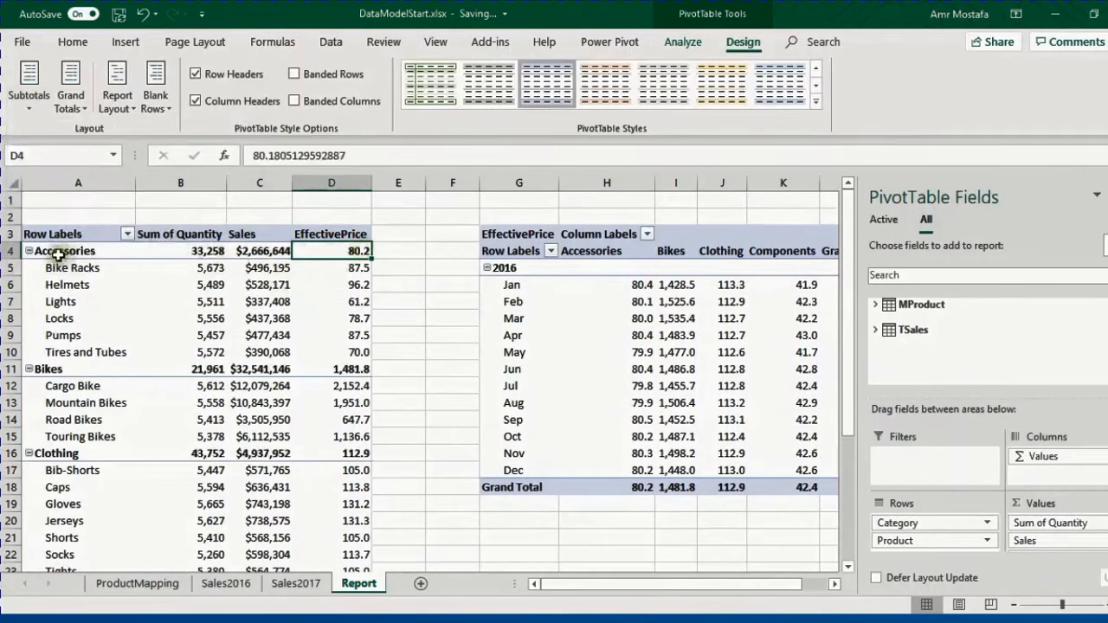
left_click(132, 268)
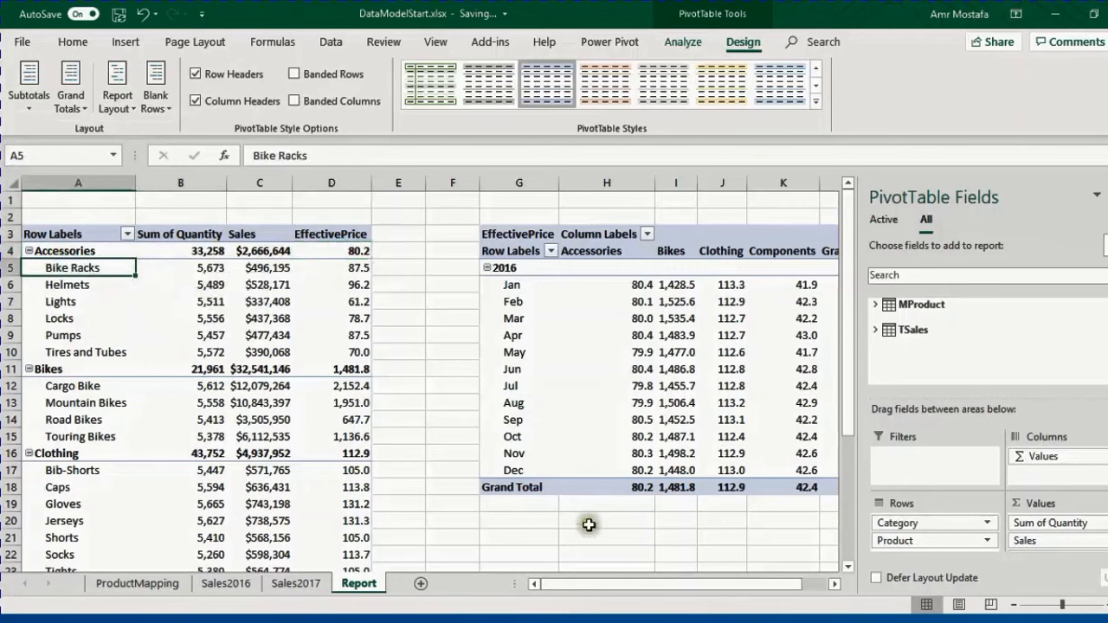
Step: Show the year subtotals at the top of the group in the MonthlySales PivotTable
left_click_drag(596, 592, 616, 592)
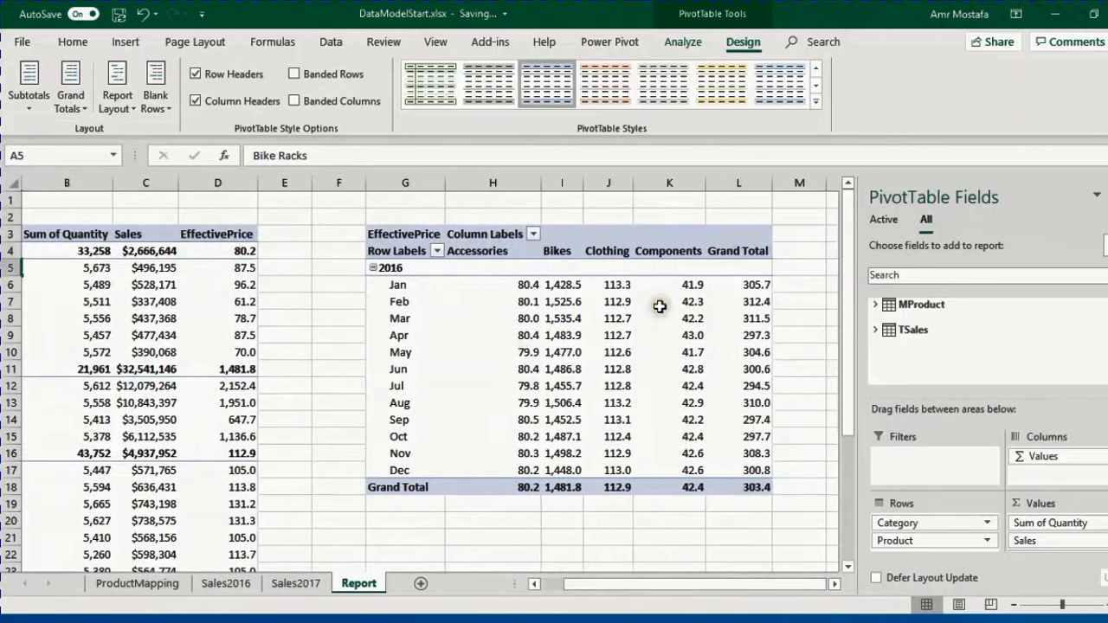
left_click(468, 265)
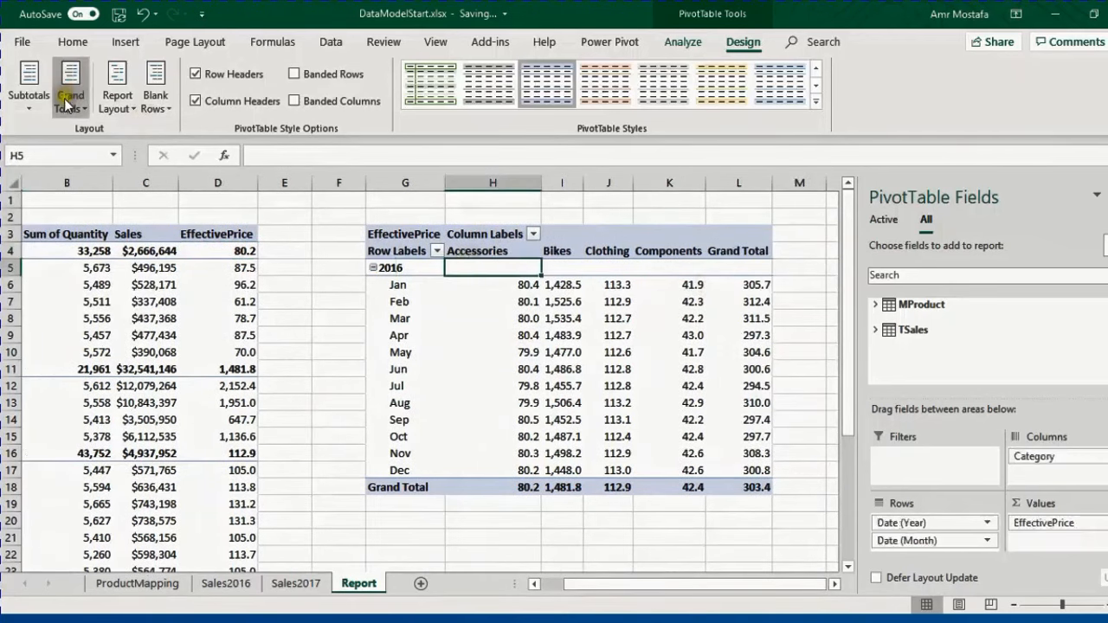
left_click(30, 91)
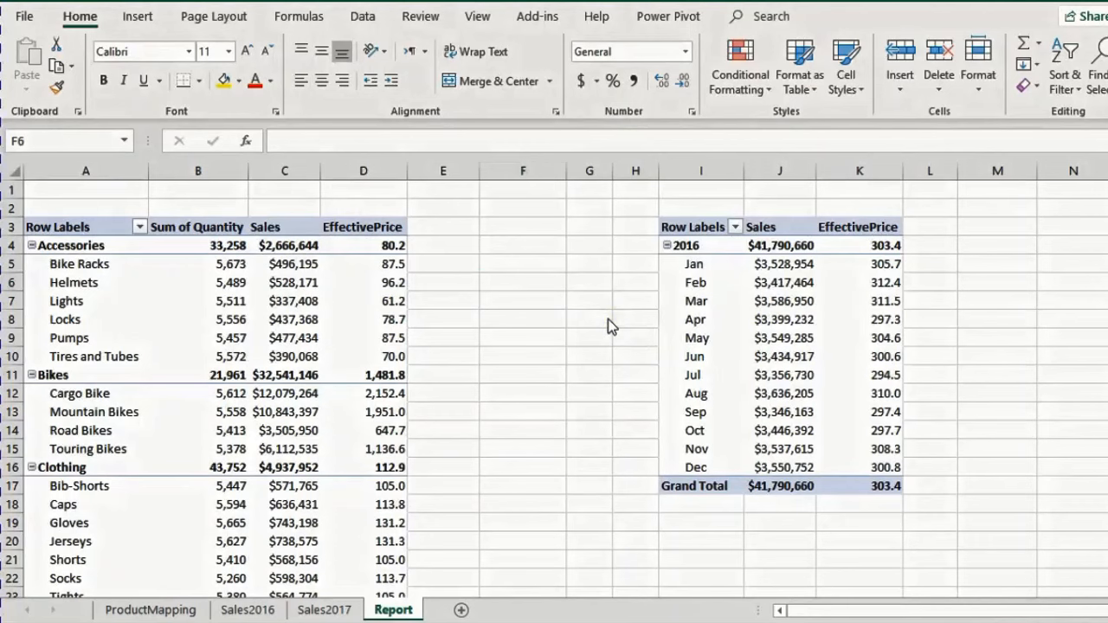
Step: Copy all data rows without headers from the Sales2017 sheet and paste them directly below the Sales2016 table, starting at cell A68999
left_click(322, 609)
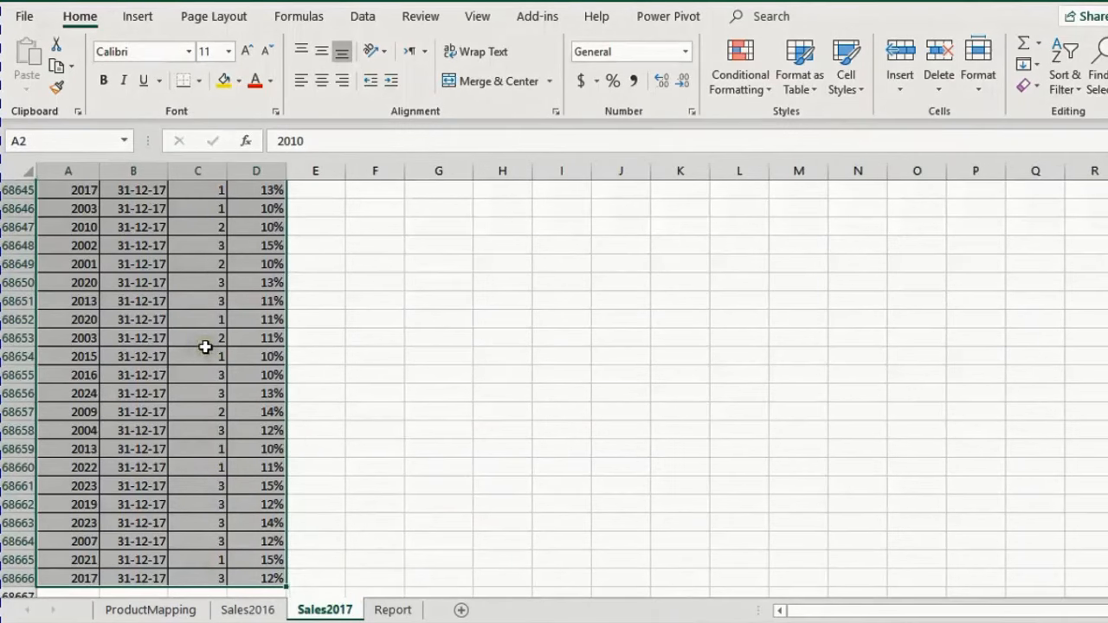
key("ctrl+c")
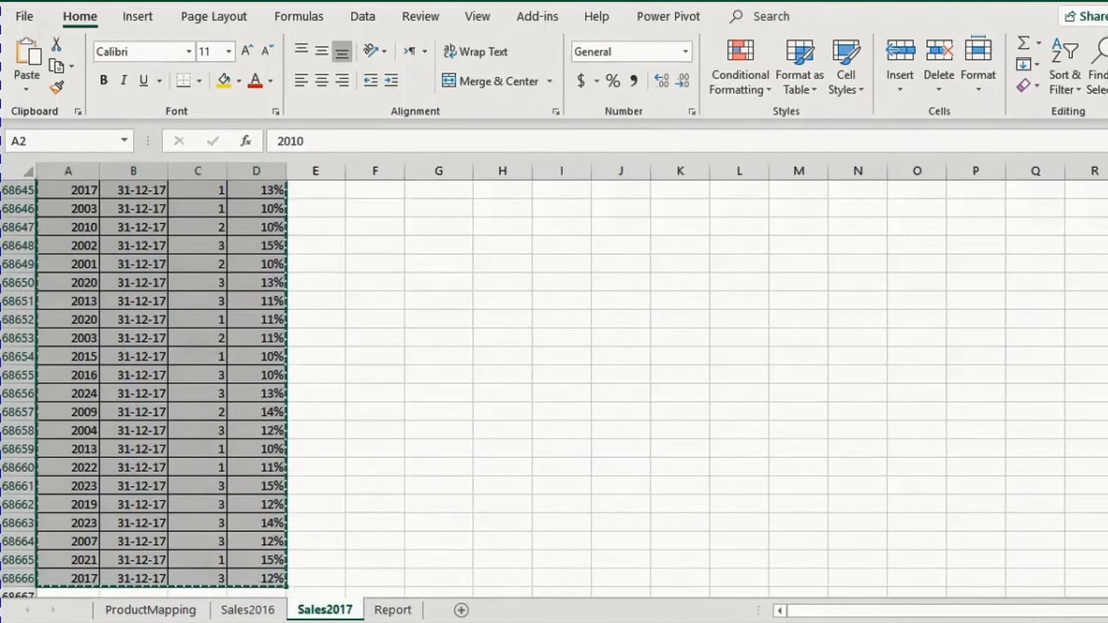
key("ctrl+BackSpace")
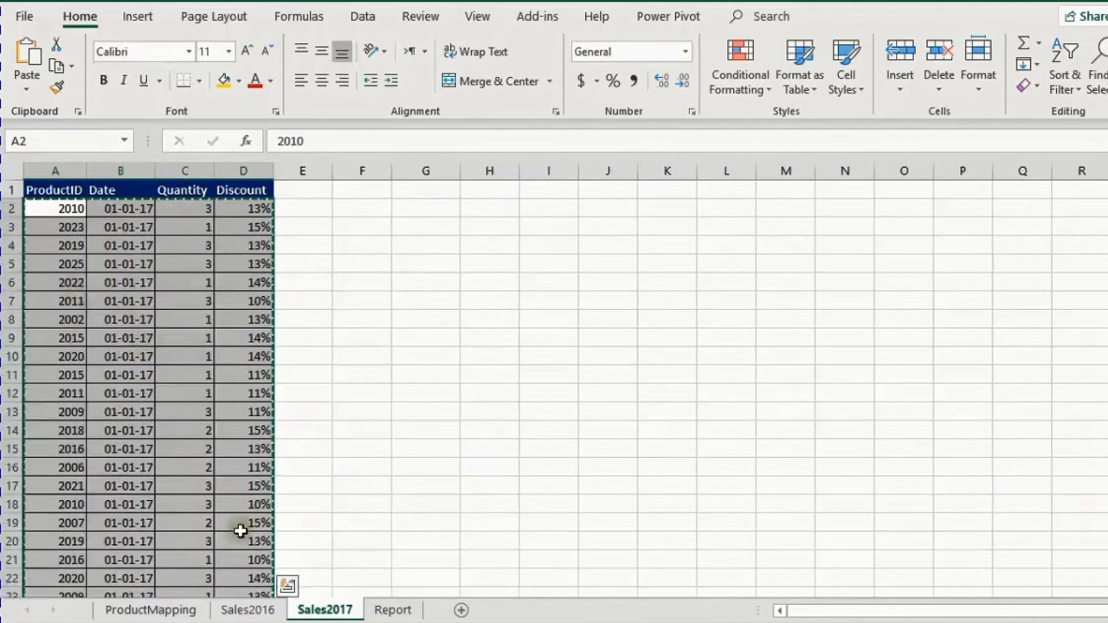
left_click(247, 609)
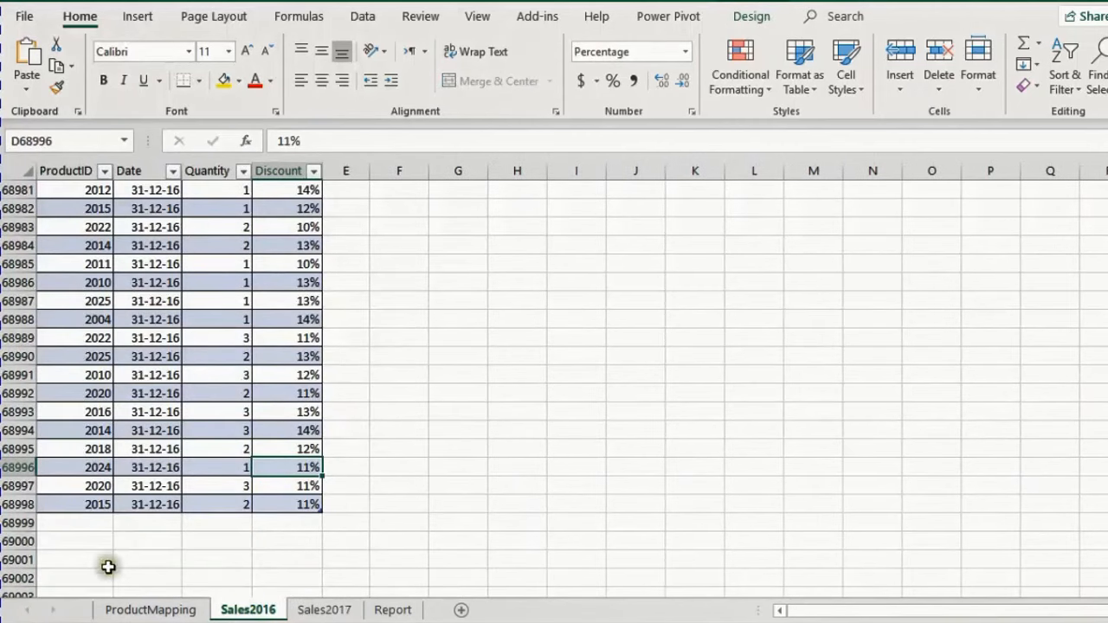
left_click(52, 522)
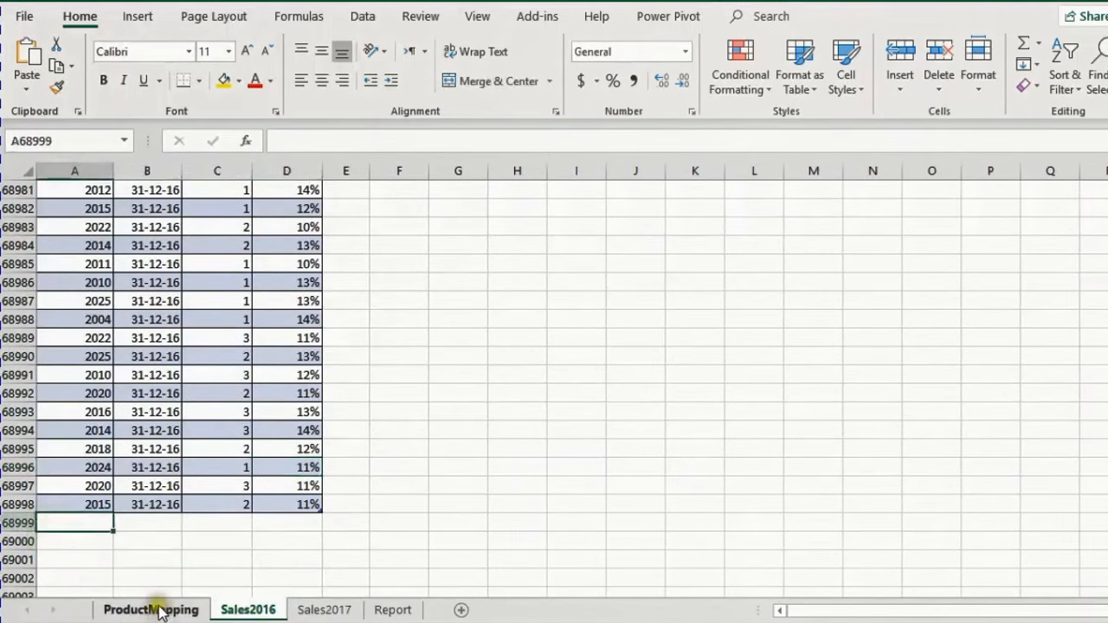
key("ctrl+v")
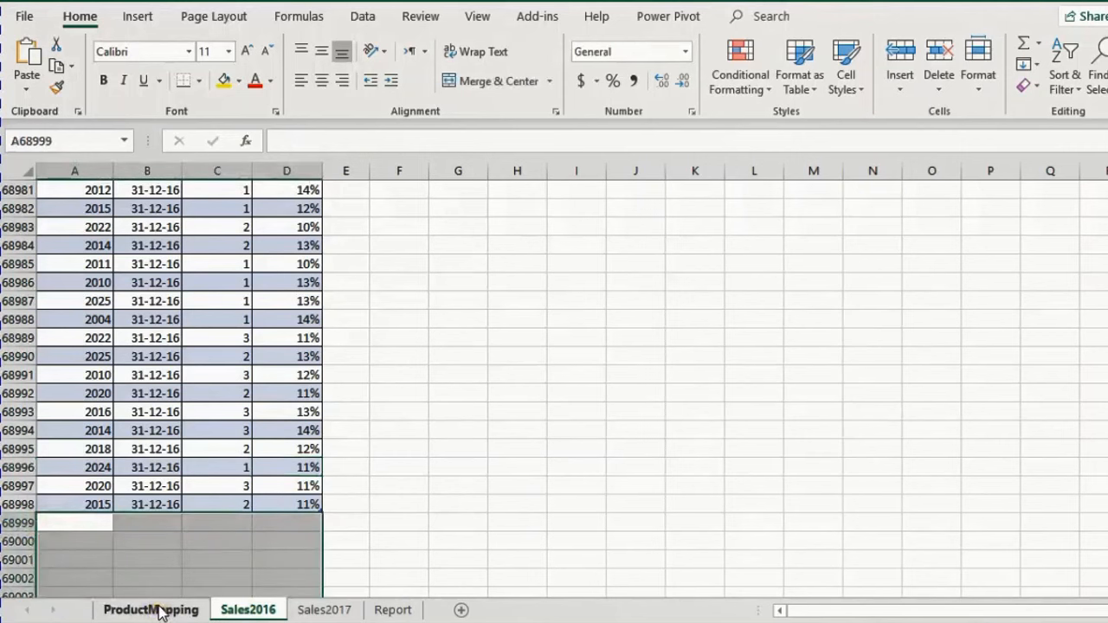
Step: Refresh all data so both PivotTables on the Report sheet include the appended 2017 rows
left_click(381, 609)
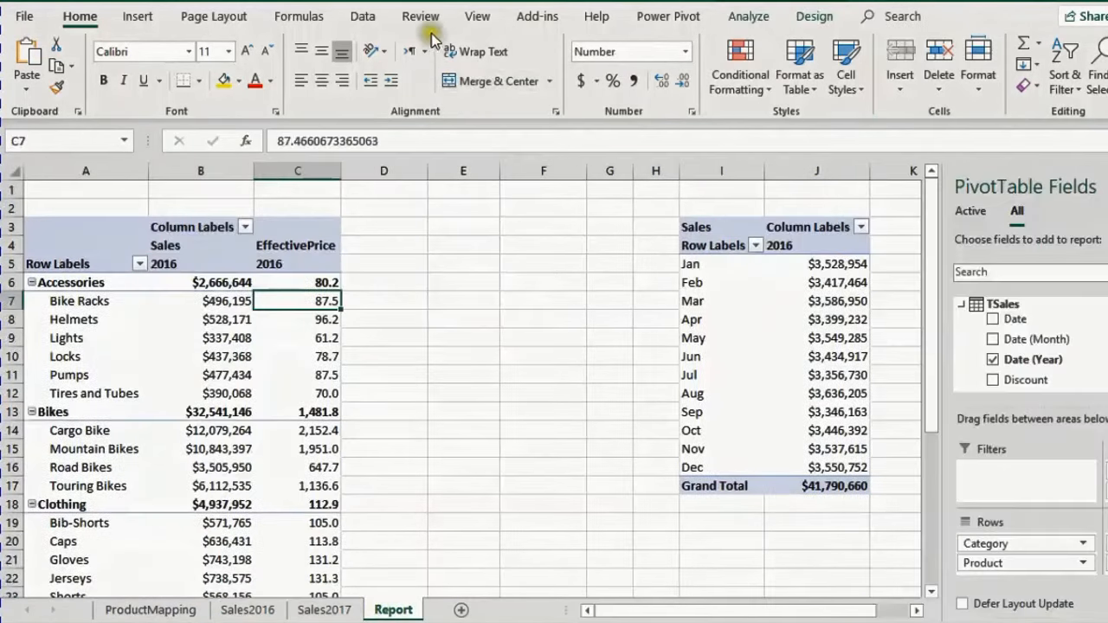
left_click(363, 19)
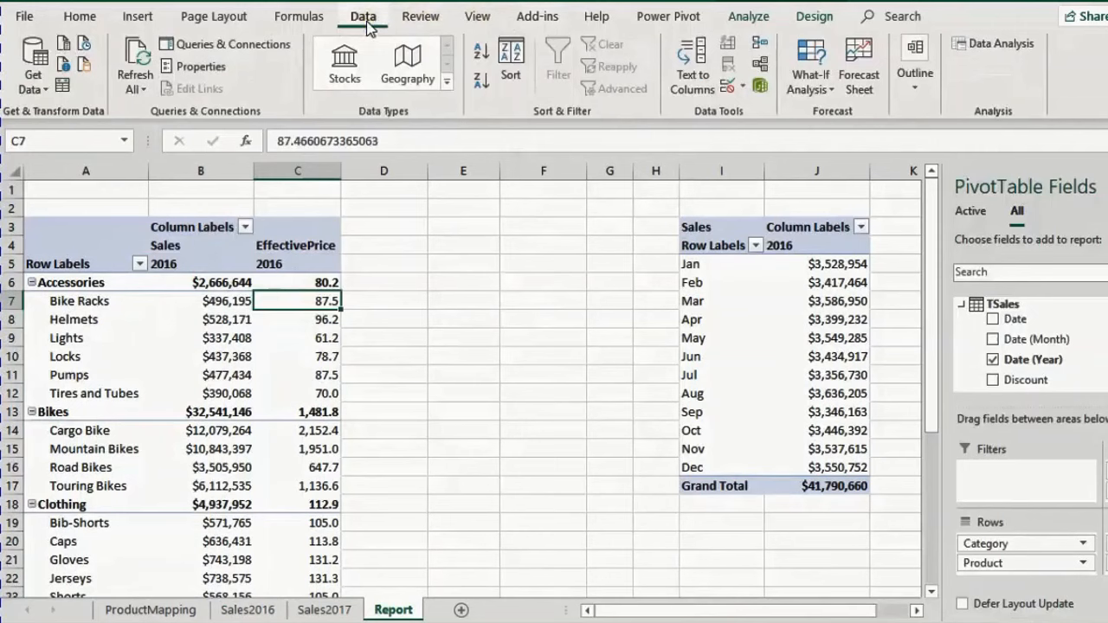
left_click(130, 60)
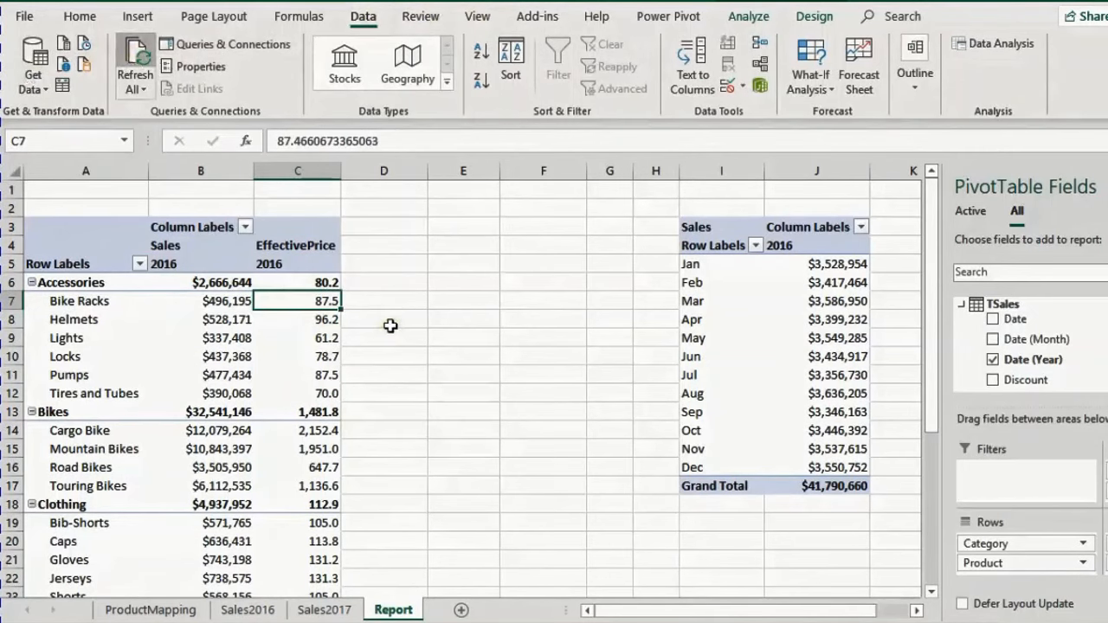
Step: Compare the 2016 and 2017 January sales, and the Accessories sales and effective prices, across the two PivotTables on the Report sheet
left_click(798, 266)
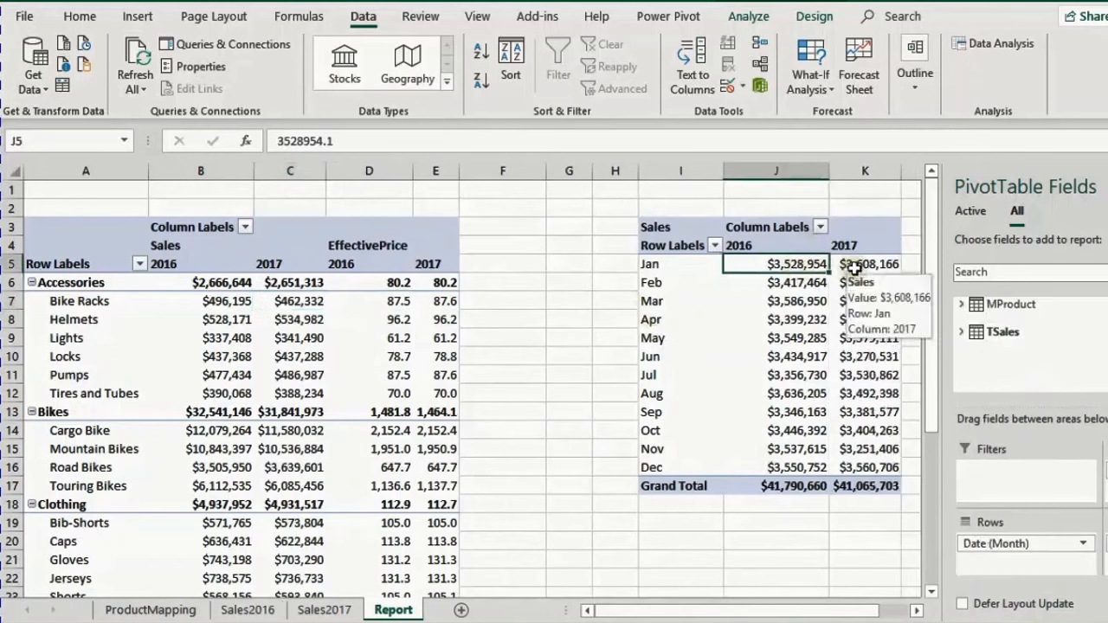
left_click(854, 269)
left_click(249, 282)
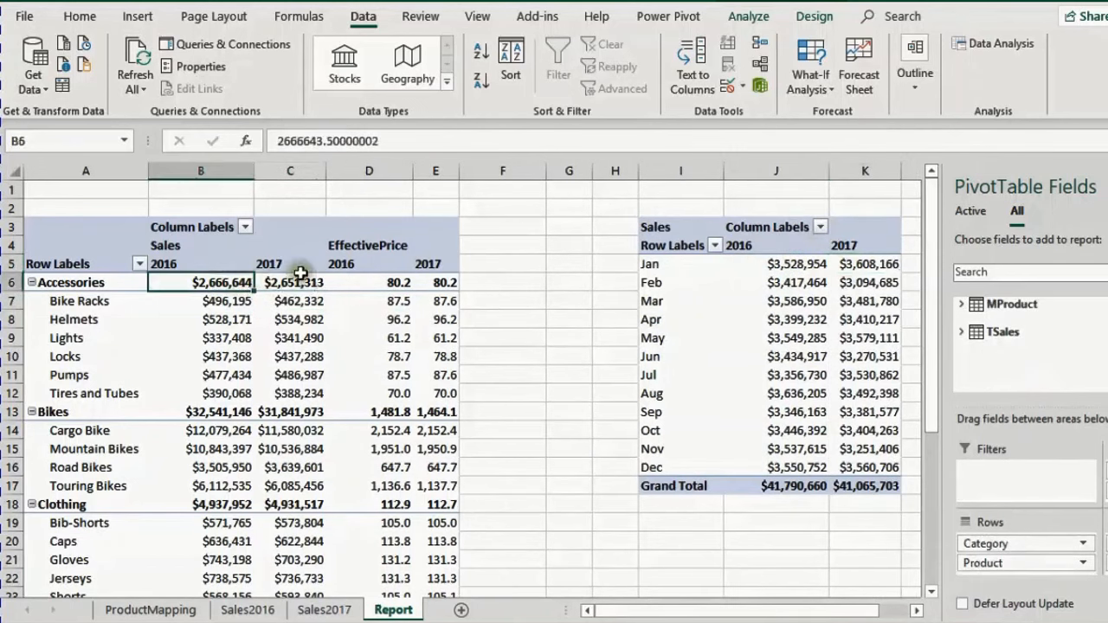
left_click(301, 279)
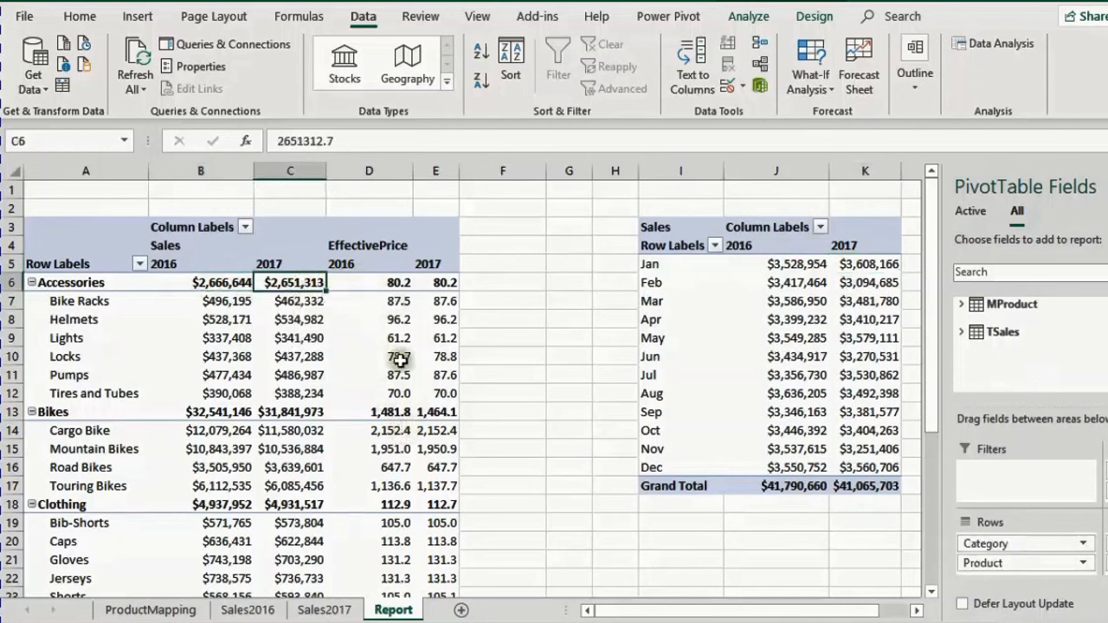
left_click(395, 285)
left_click(437, 284)
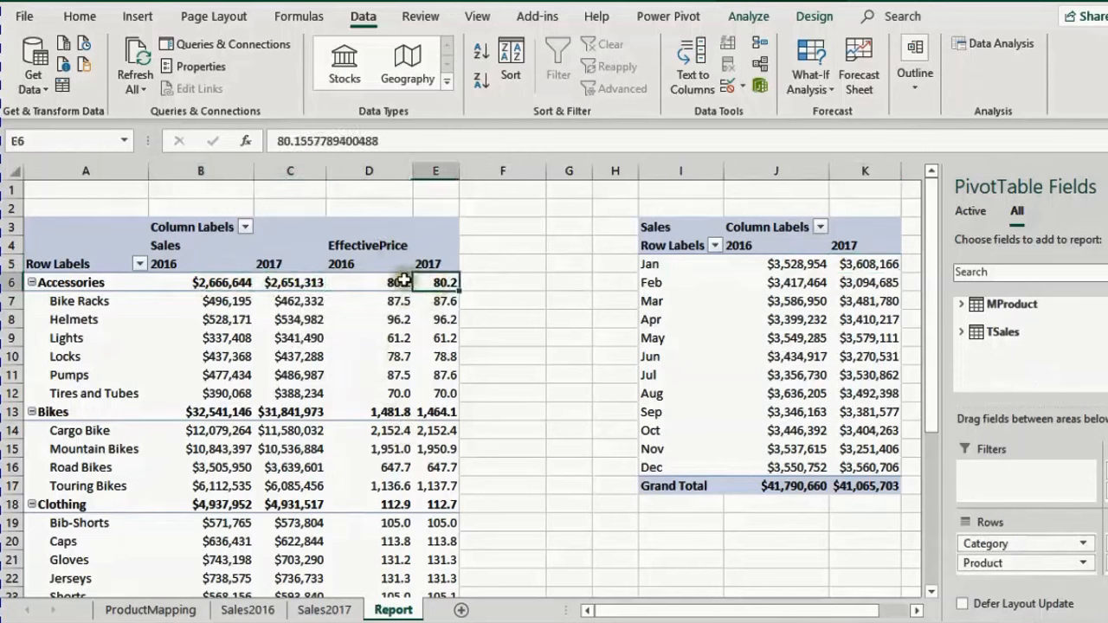
left_click(390, 284)
left_click(215, 286)
left_click(268, 284)
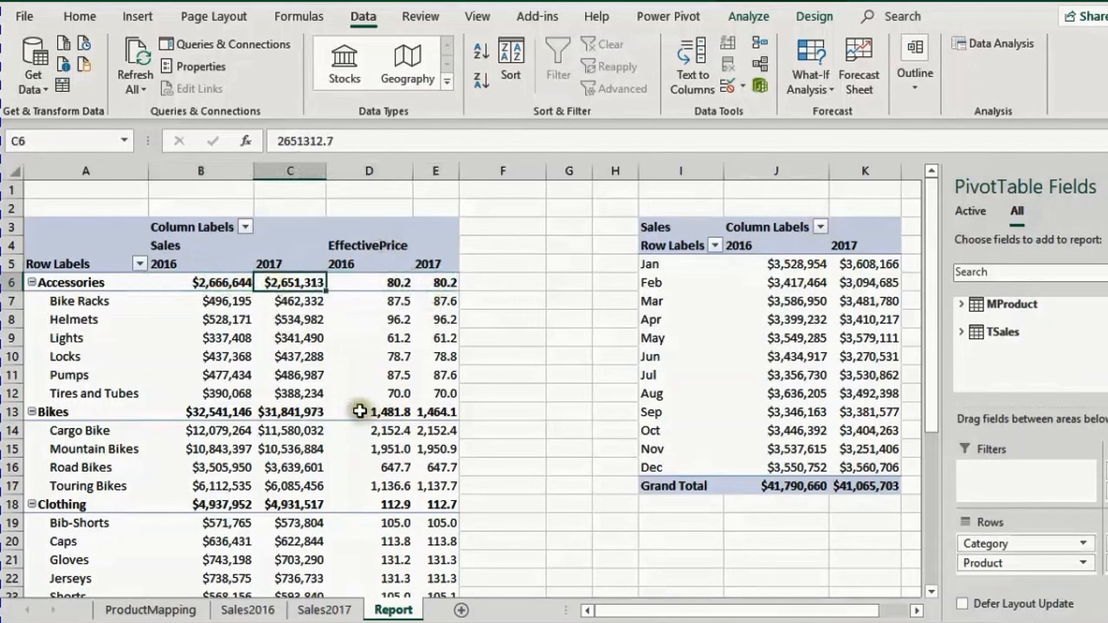
mouse_move(368, 299)
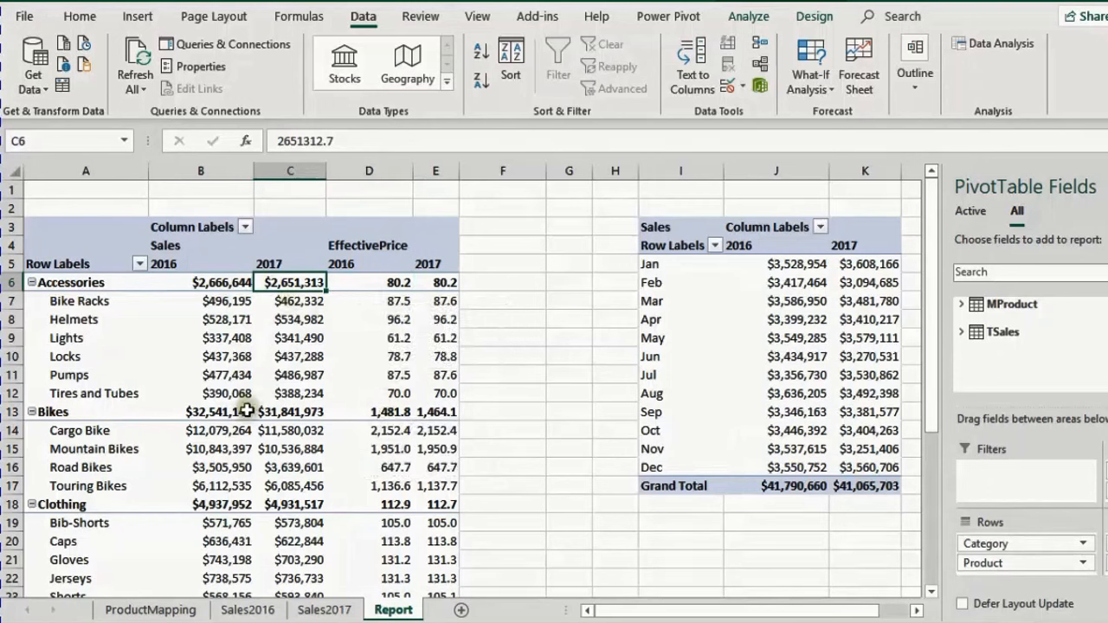
mouse_move(248, 411)
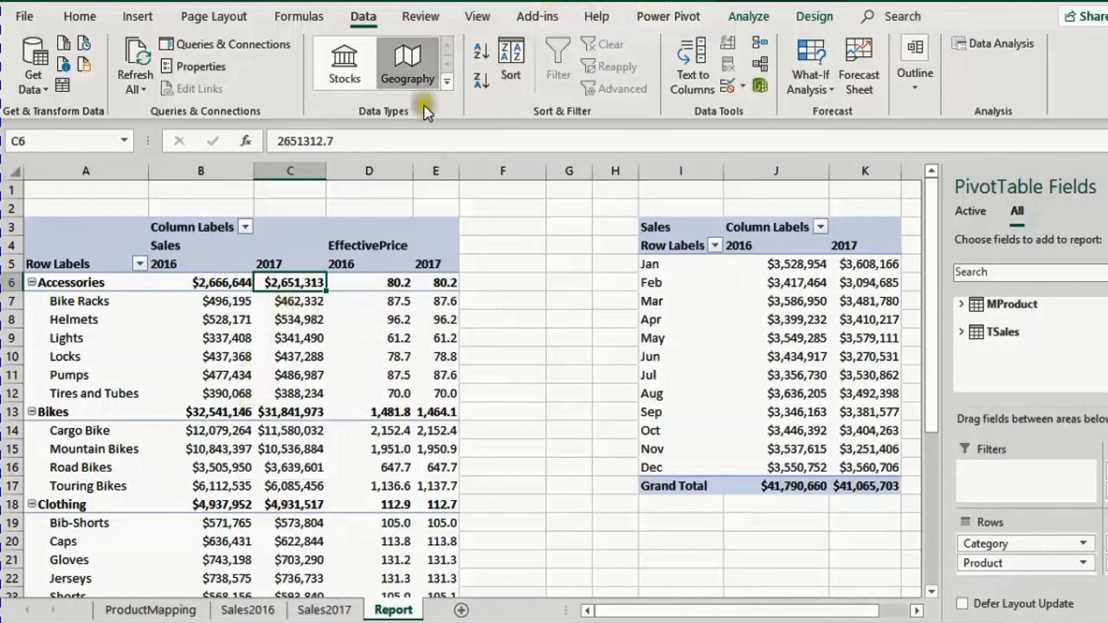
Step: Open the workbook's data model in the Power Pivot window
left_click(670, 17)
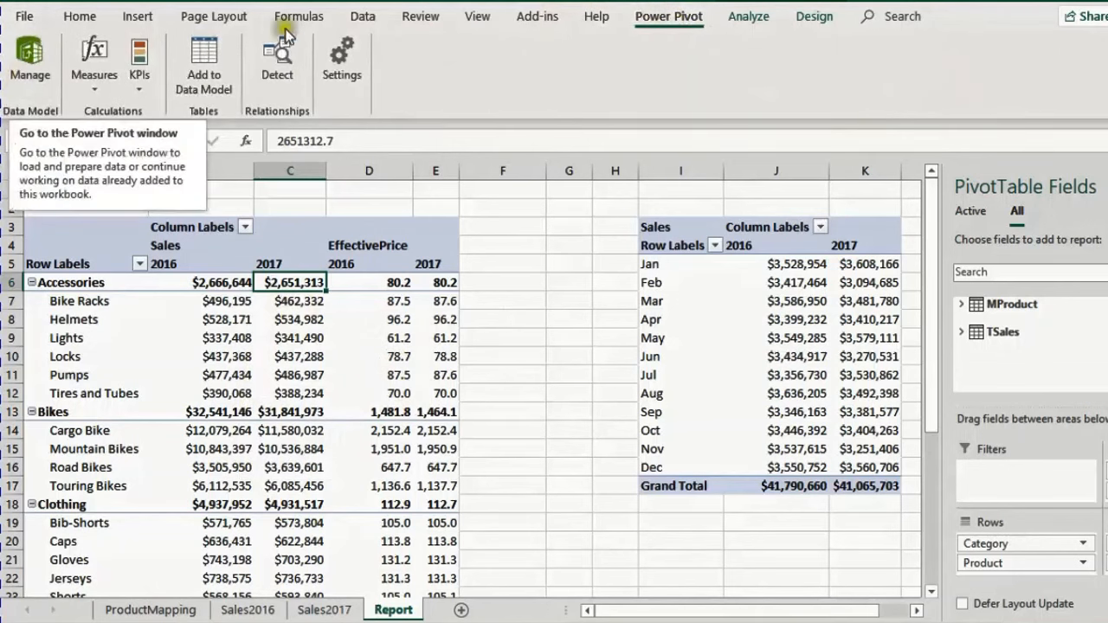
left_click(363, 16)
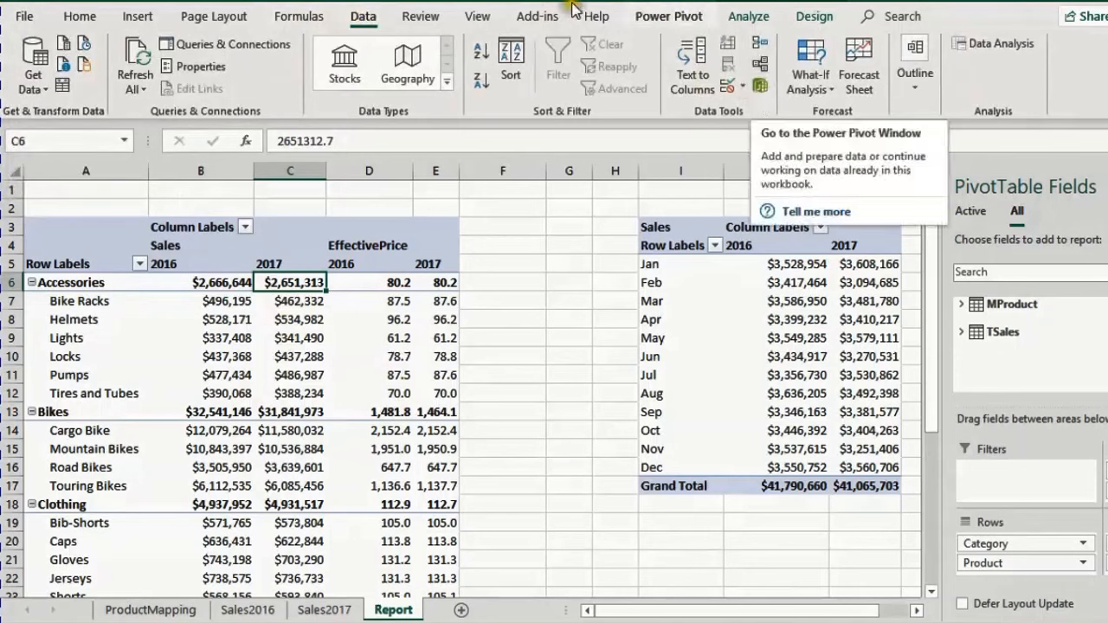
left_click(674, 17)
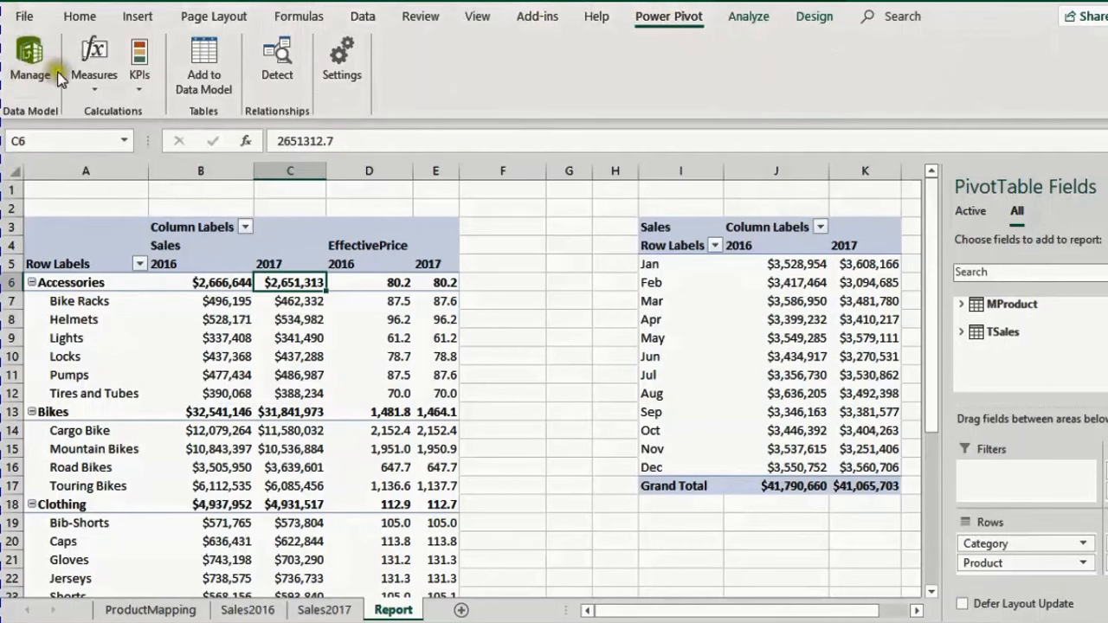
left_click(24, 53)
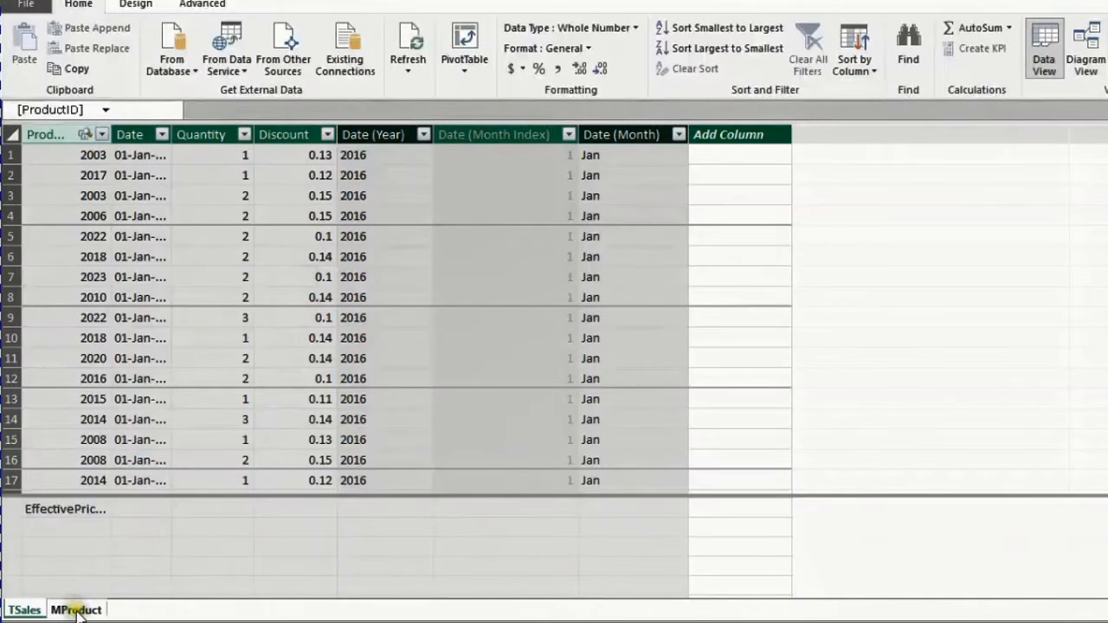
Step: Review the MProduct and TSales tables and display their relationship in Diagram View
left_click(76, 610)
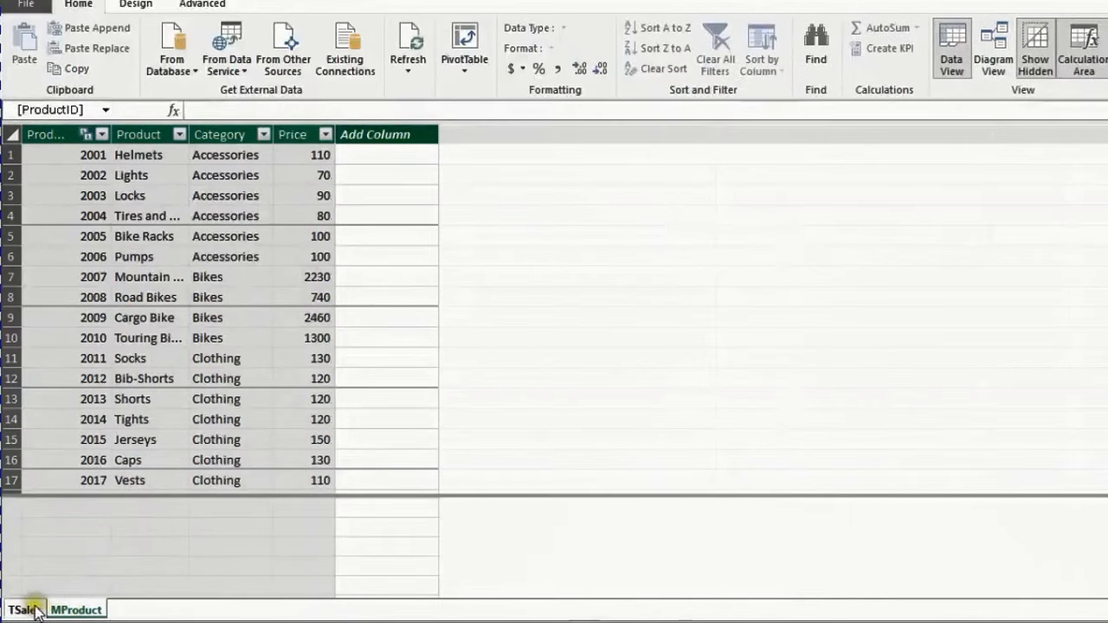
left_click(35, 611)
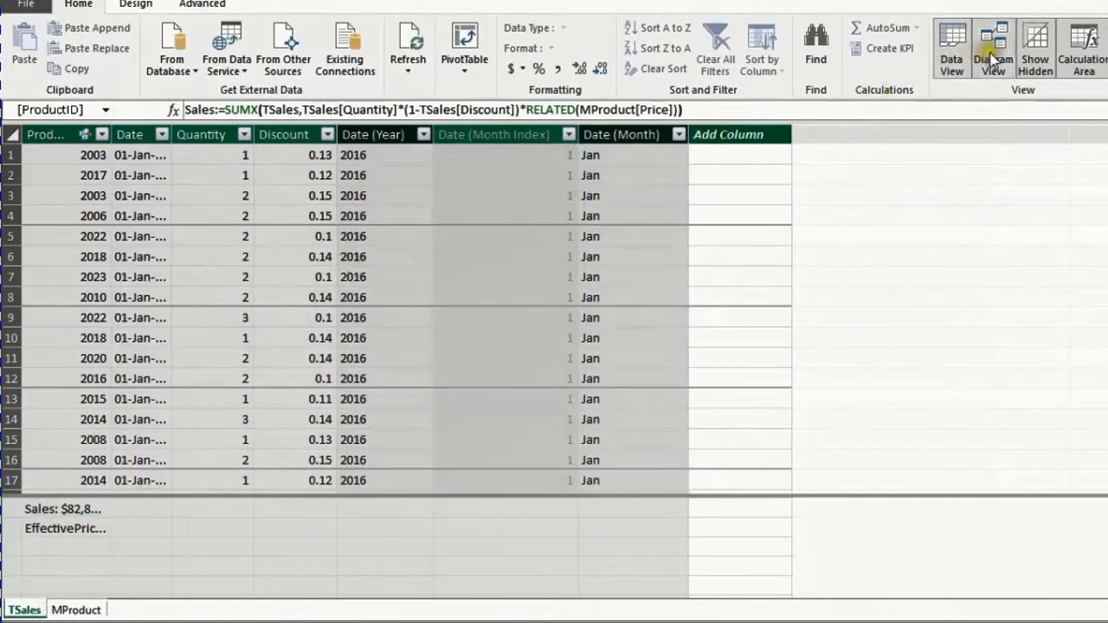
left_click(994, 59)
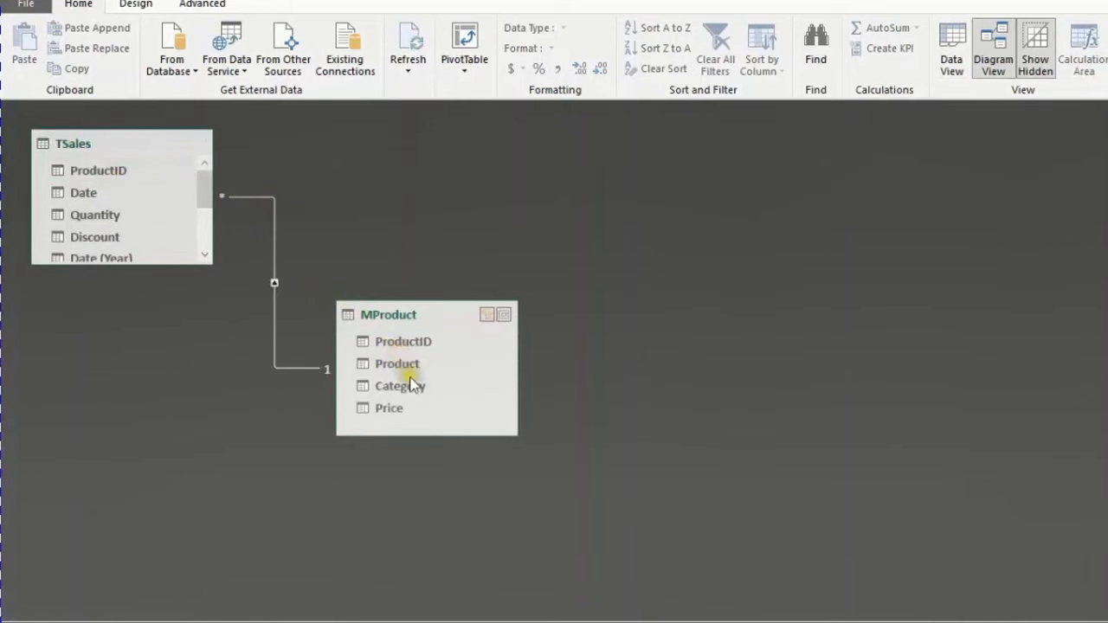
Step: Return to Data View, widen the ProductID column of TSales and inspect the formula of the EffectivePrice measure
left_click(954, 59)
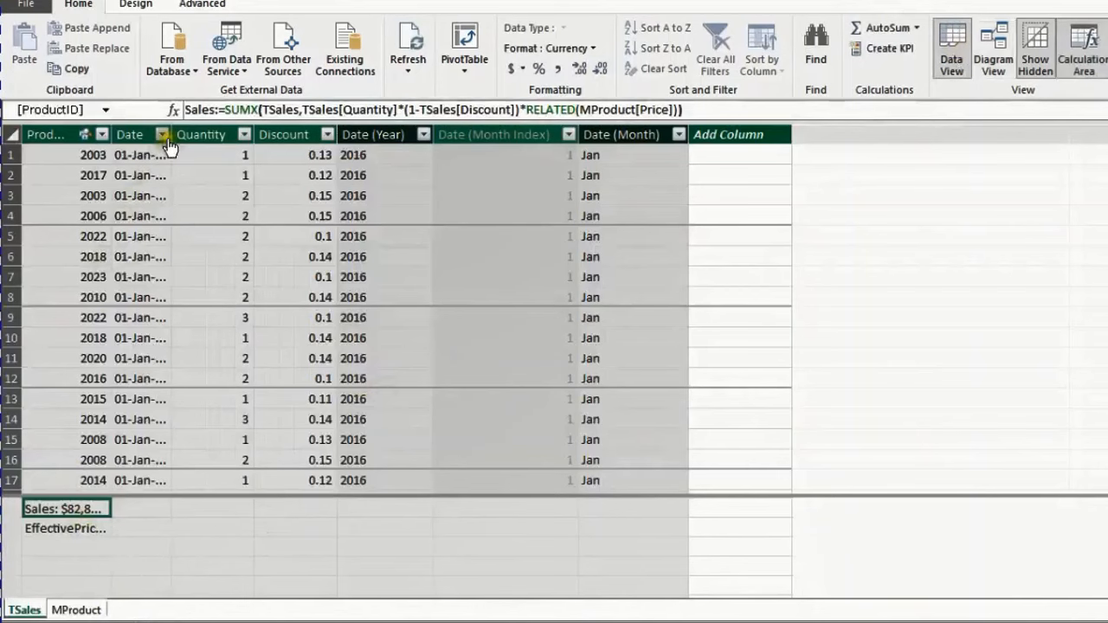
left_click_drag(112, 134, 180, 135)
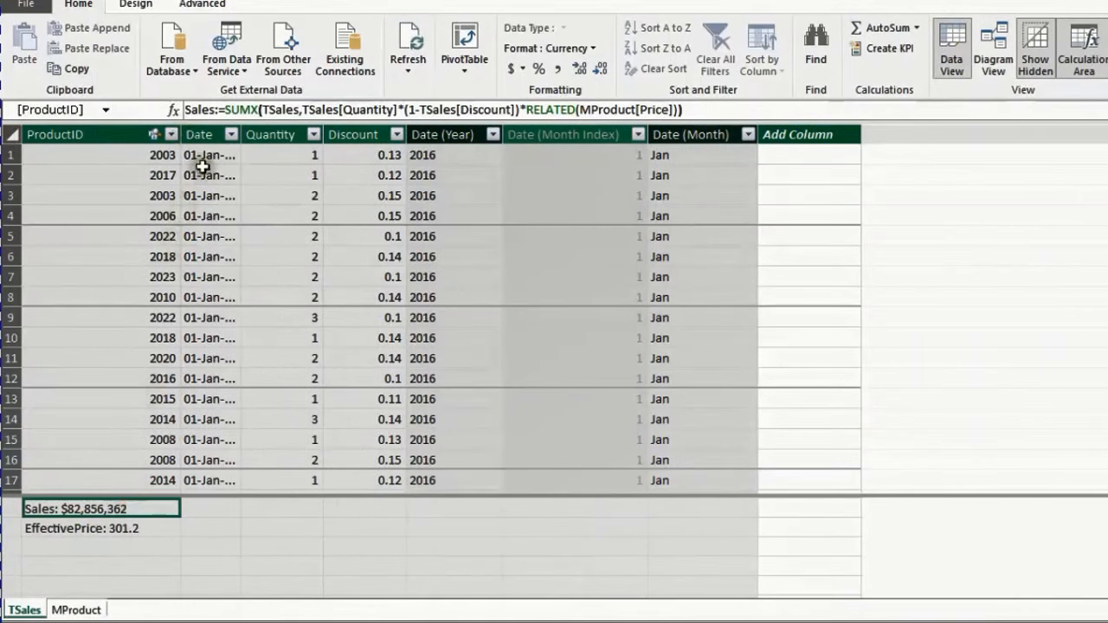
left_click(82, 530)
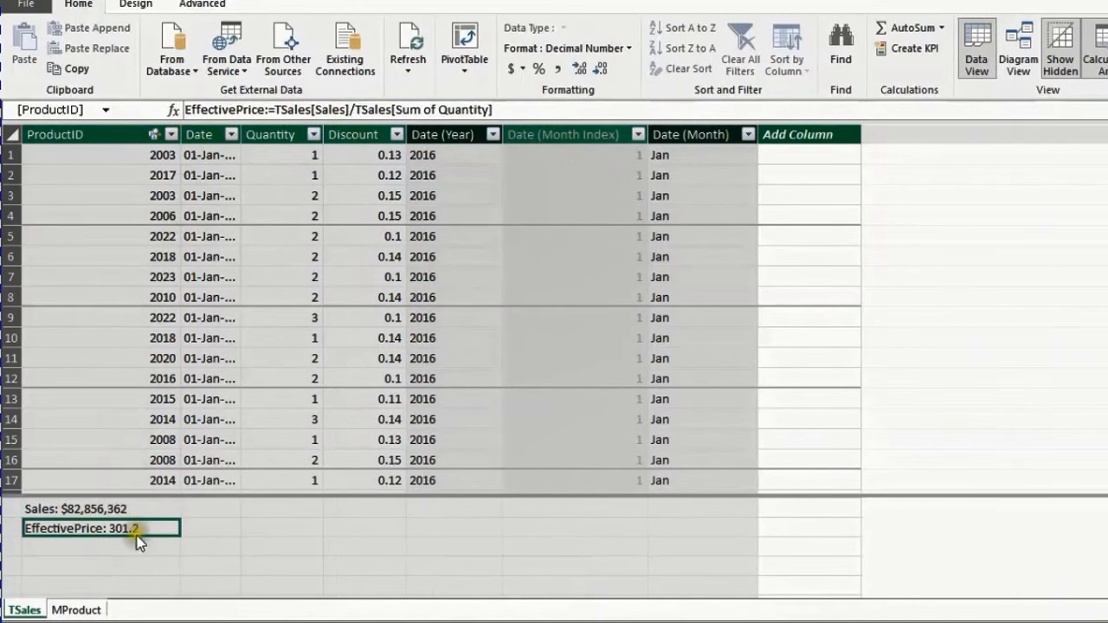
Step: Switch to the PowerPoint slide show on creating a PivotTable based on the workbook data model
key("alt+Tab")
key("alt+Tab")
key("alt+Tab")
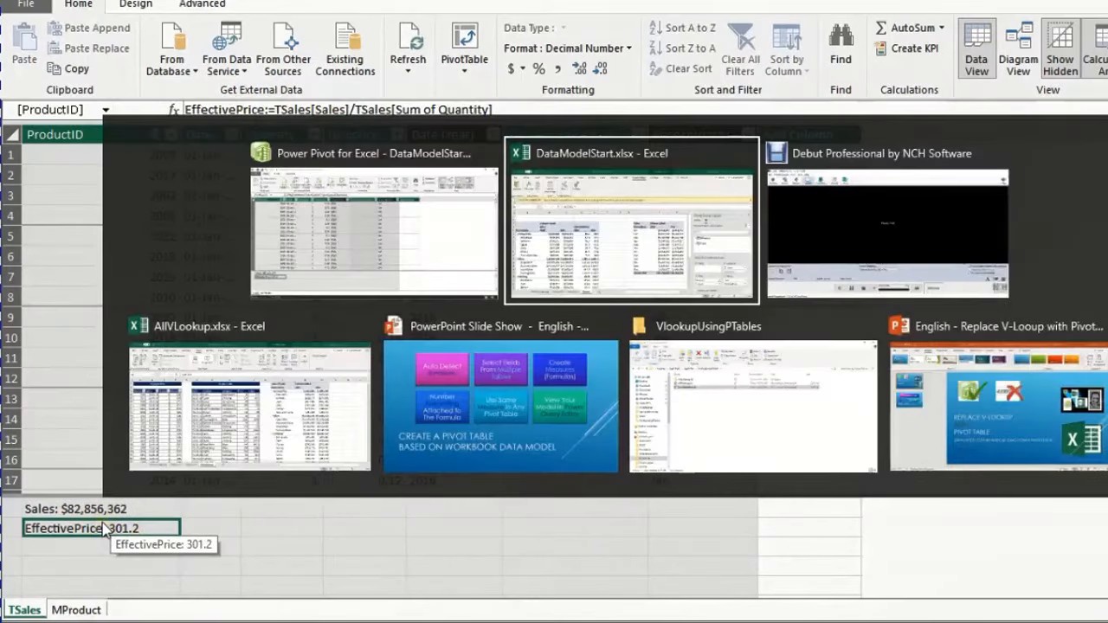
key("alt+Tab")
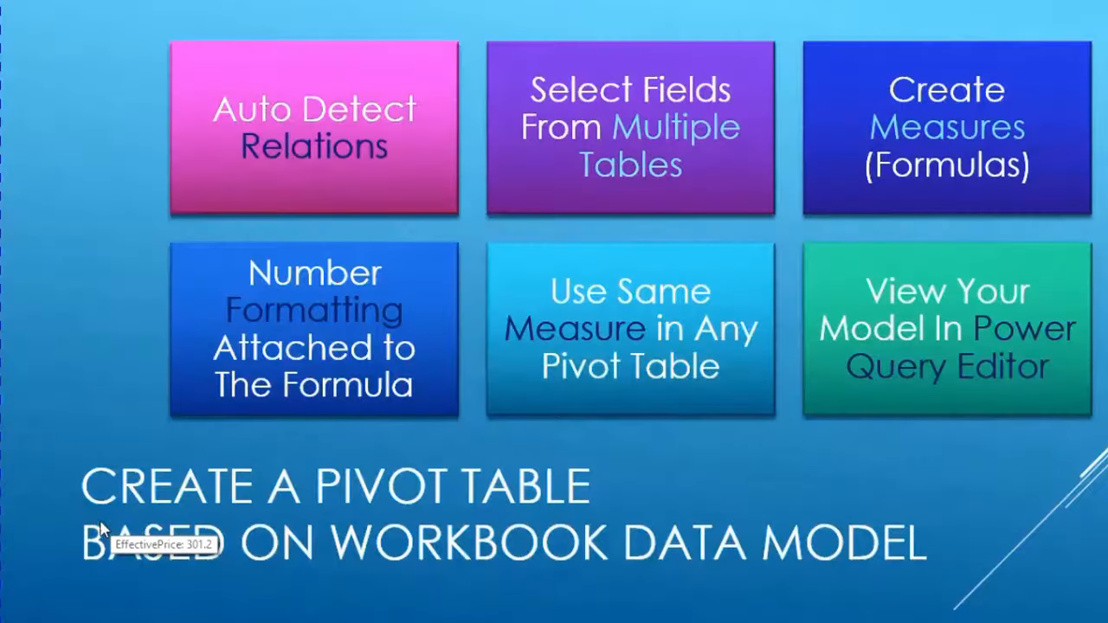